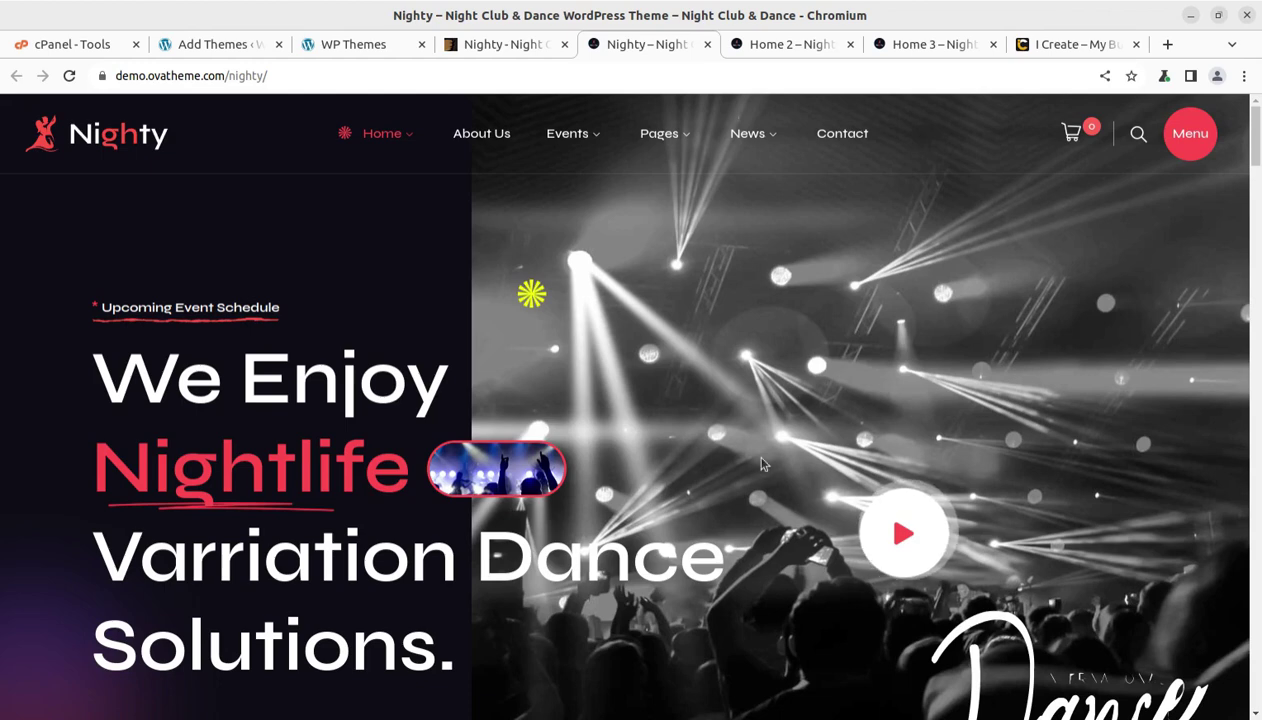
- Preview the Home 2 and Home 3 Nighty demo layouts, then return to the main demo
left_click(765, 48)
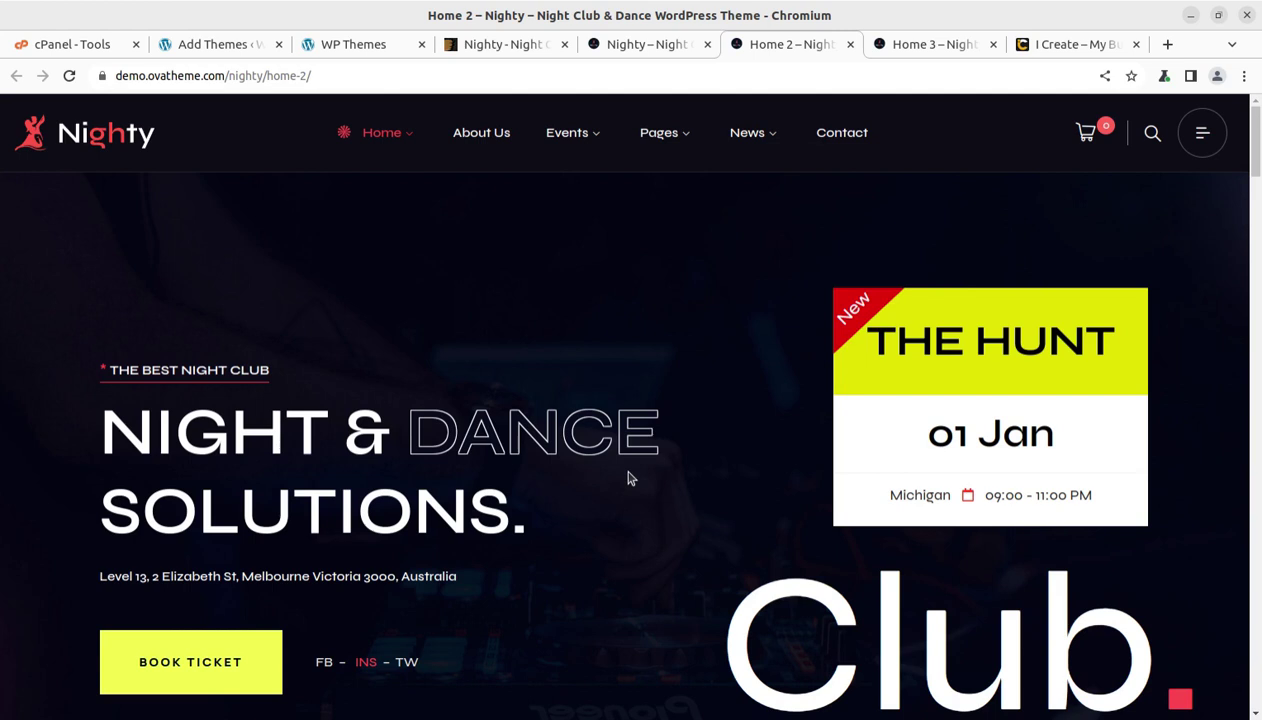
left_click(910, 45)
scroll(564, 514, "up", 2)
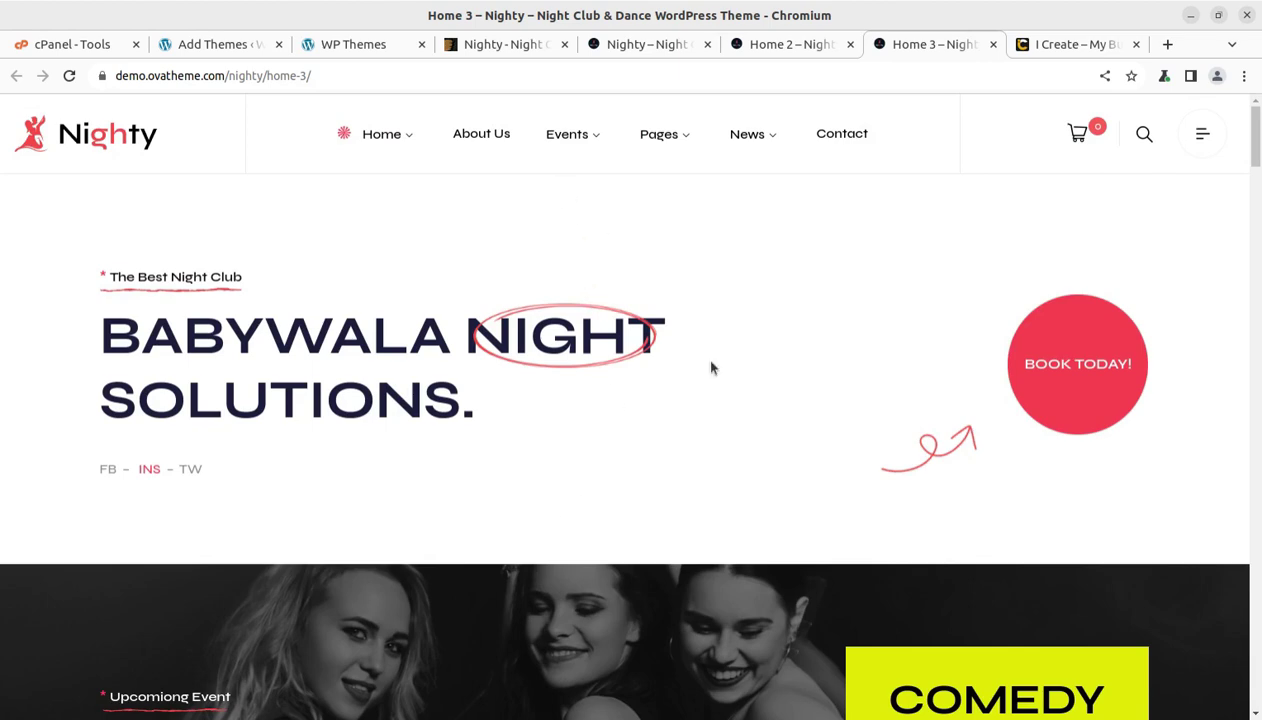
scroll(831, 495, "down", 4)
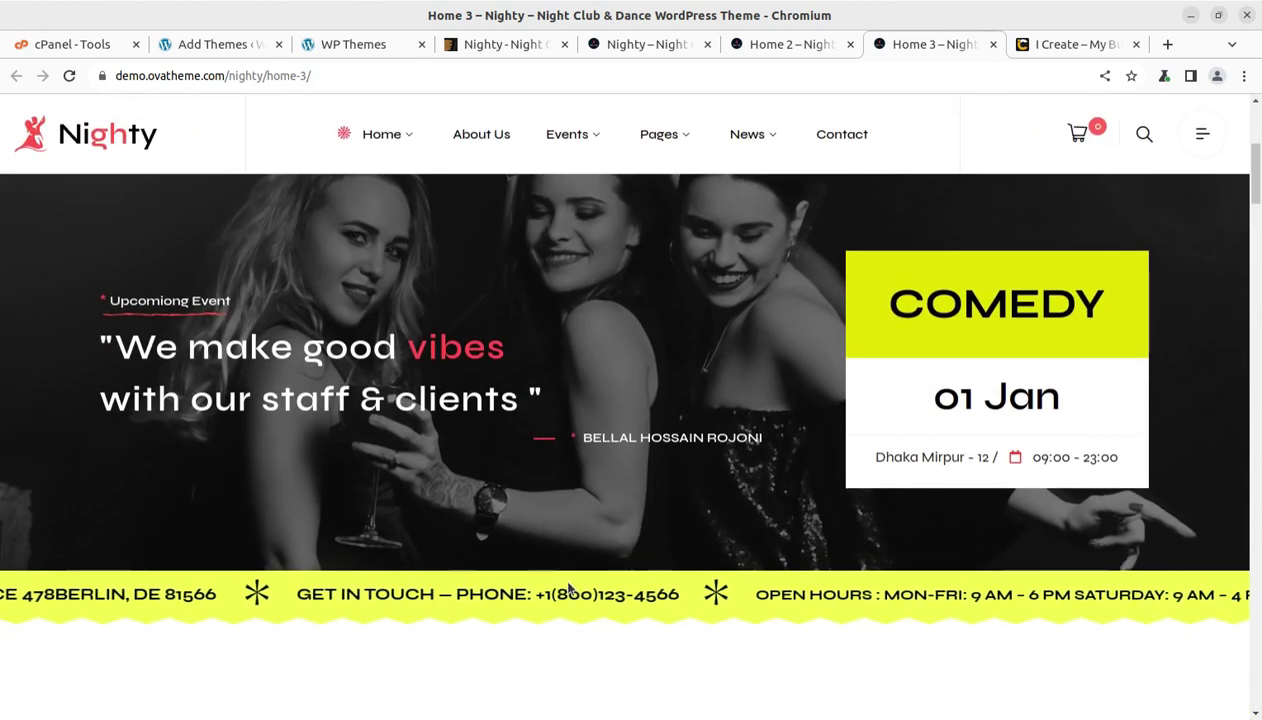
scroll(569, 585, "down", 3)
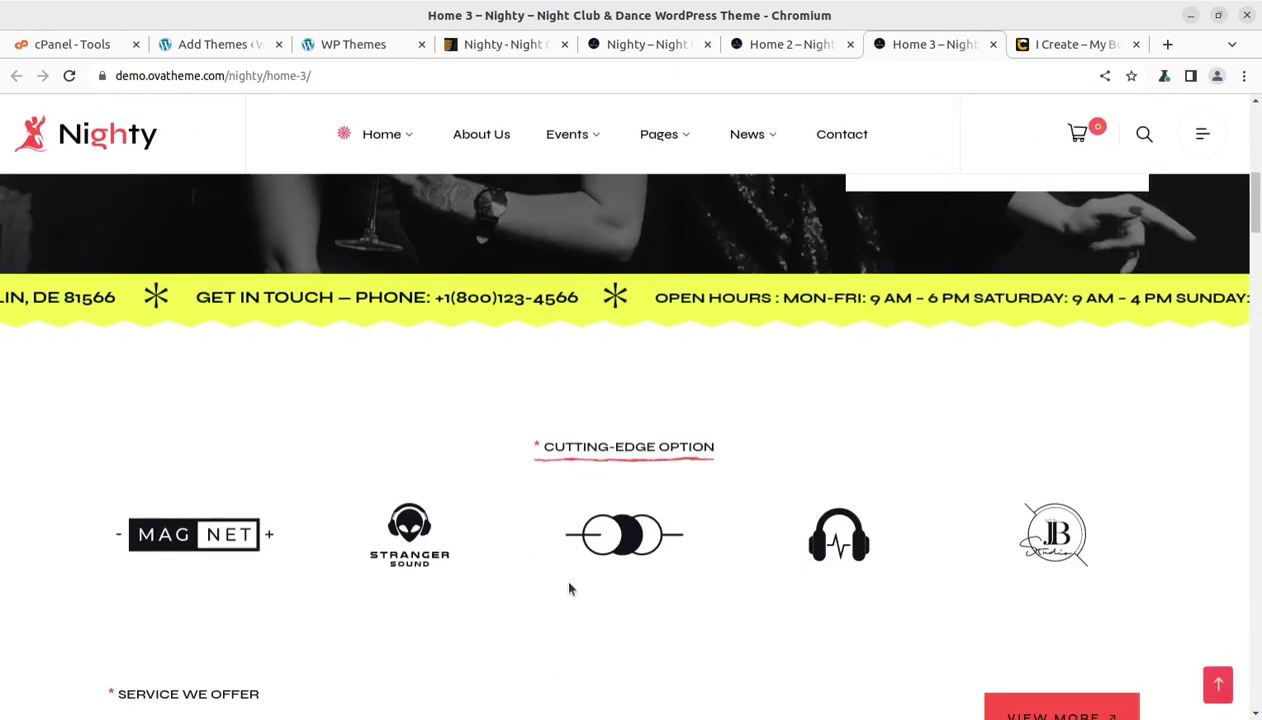
left_click(665, 44)
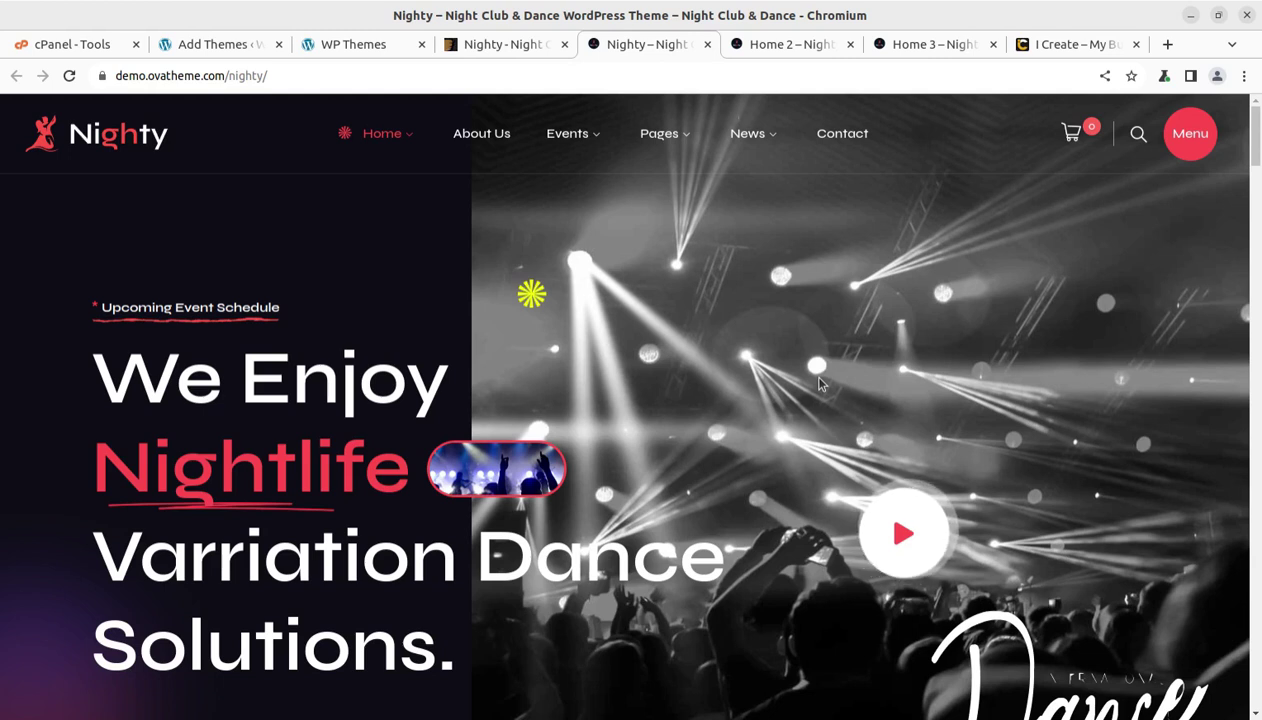
- On the Nighty ThemeForest listing, highlight 'Nighty' in the item title and scroll the details
left_click(517, 45)
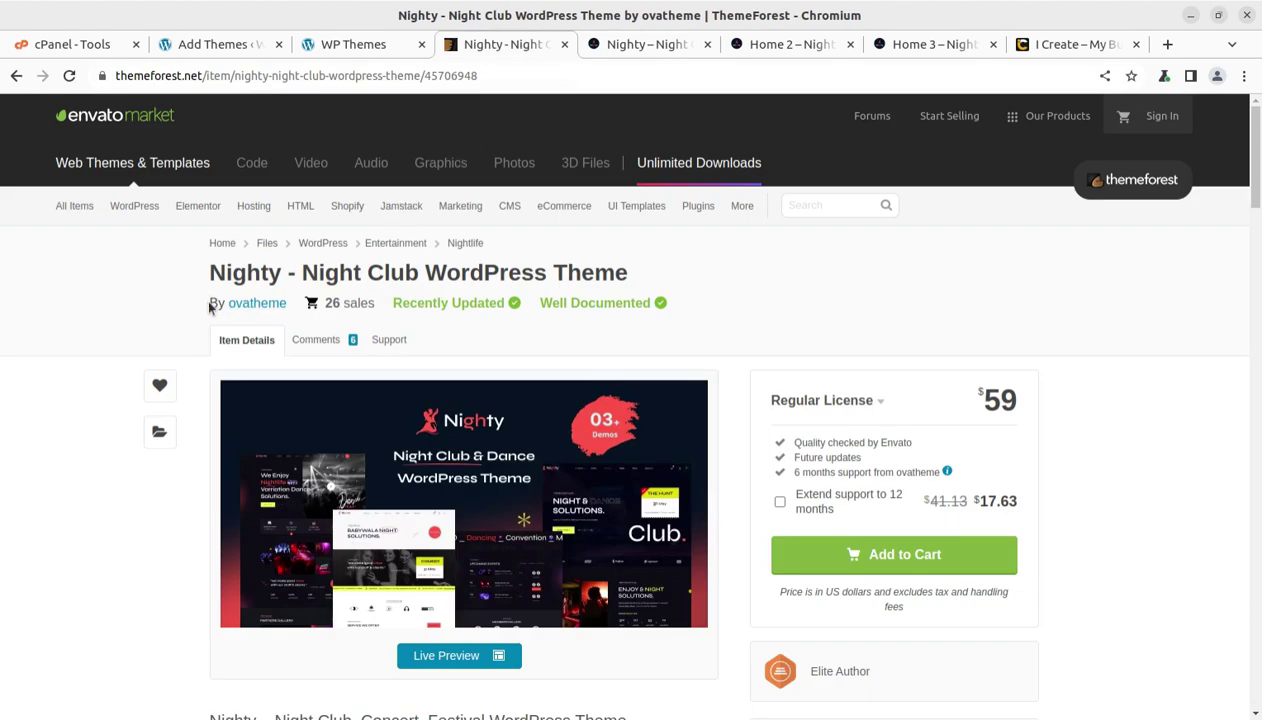
left_click_drag(211, 272, 277, 264)
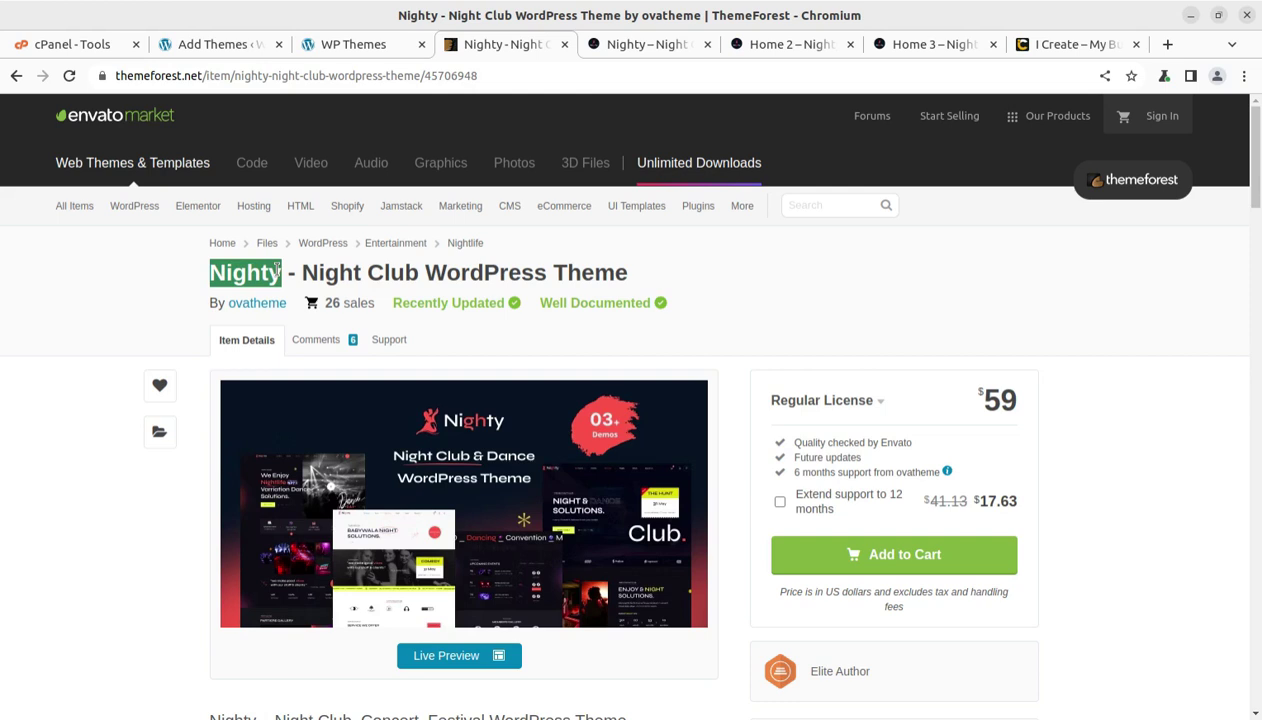
left_click(171, 308)
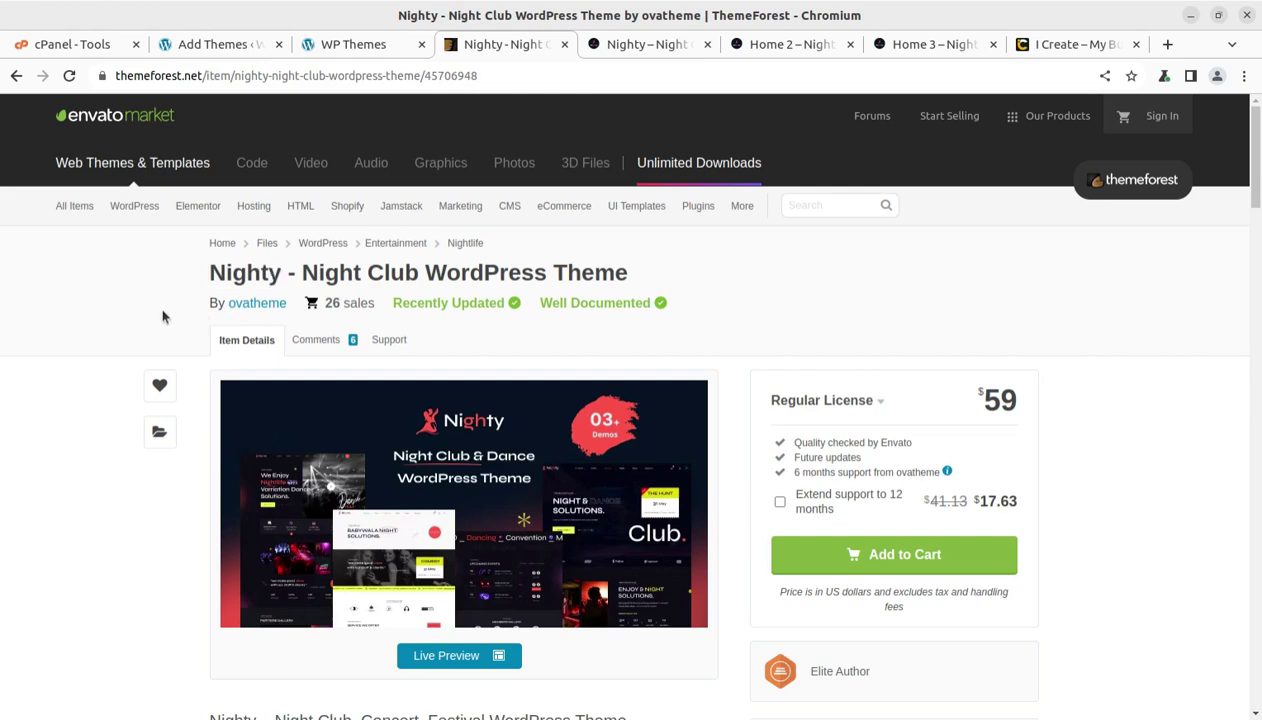
left_click_drag(207, 275, 420, 272)
scroll(825, 298, "down", 2)
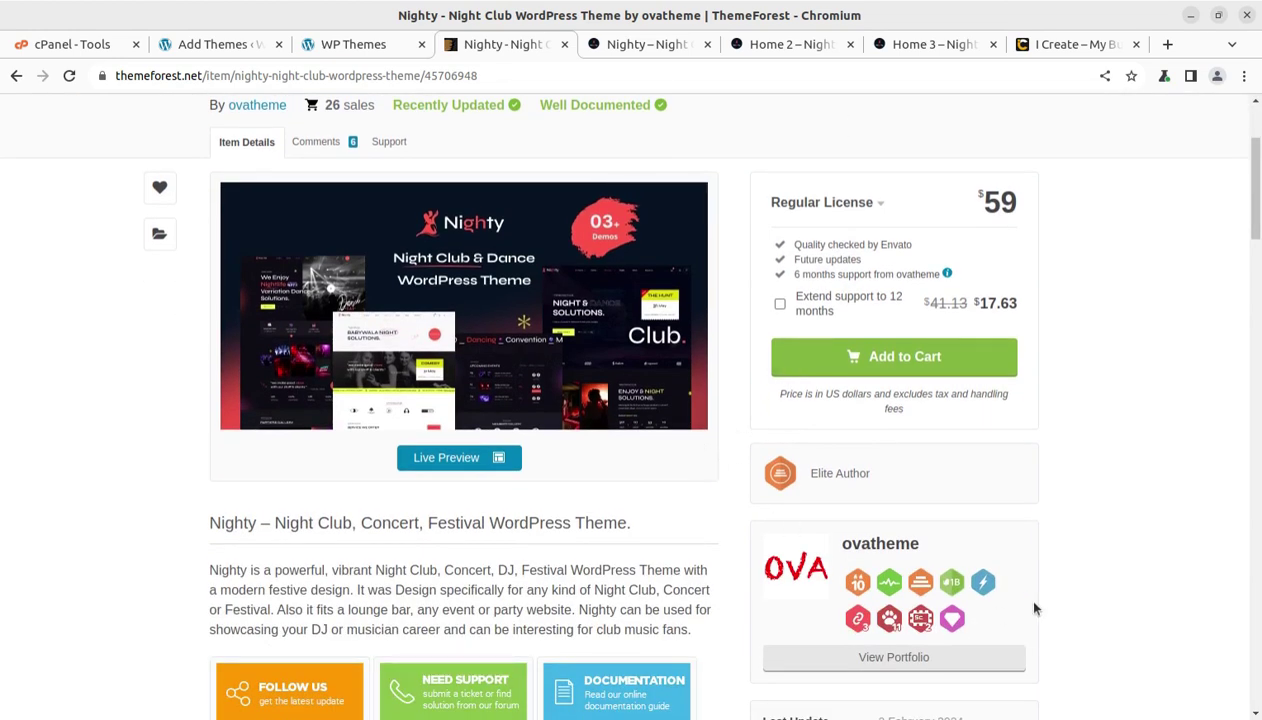
scroll(730, 170, "up", 2)
- Cycle from the main Nighty demo through Home 2 to the Home 3 page
left_click(648, 44)
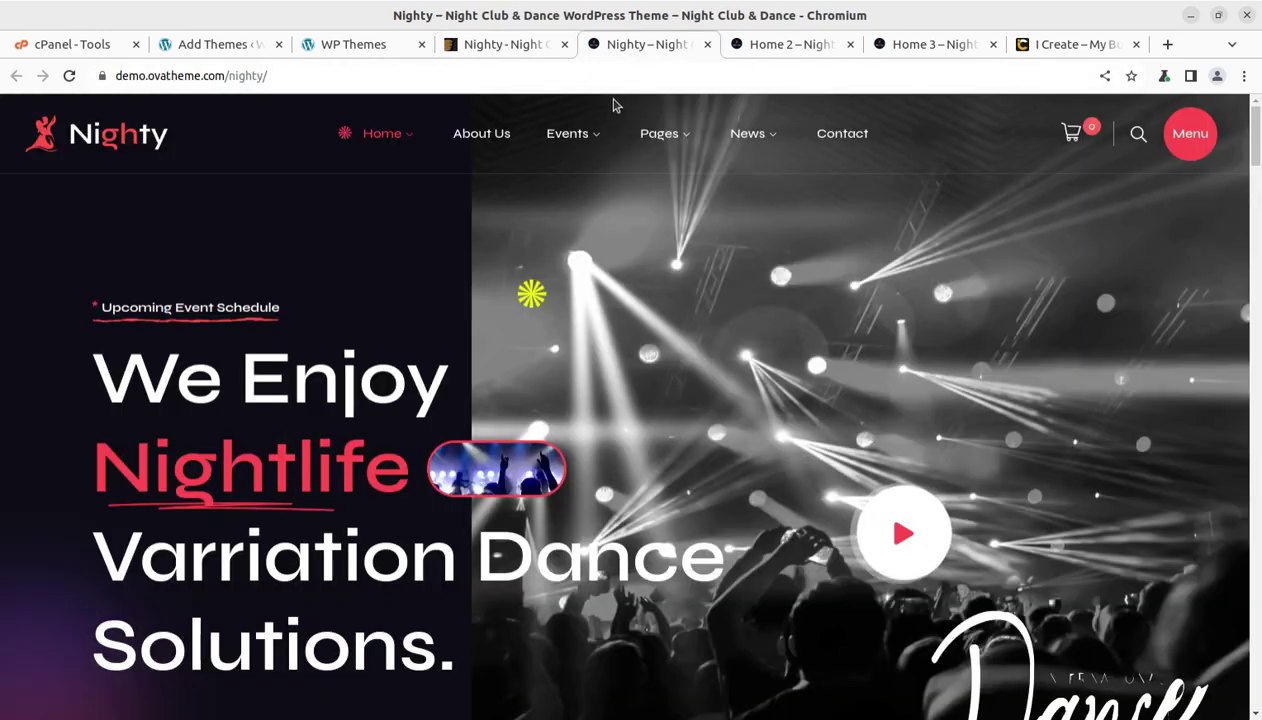
left_click(785, 48)
left_click(911, 44)
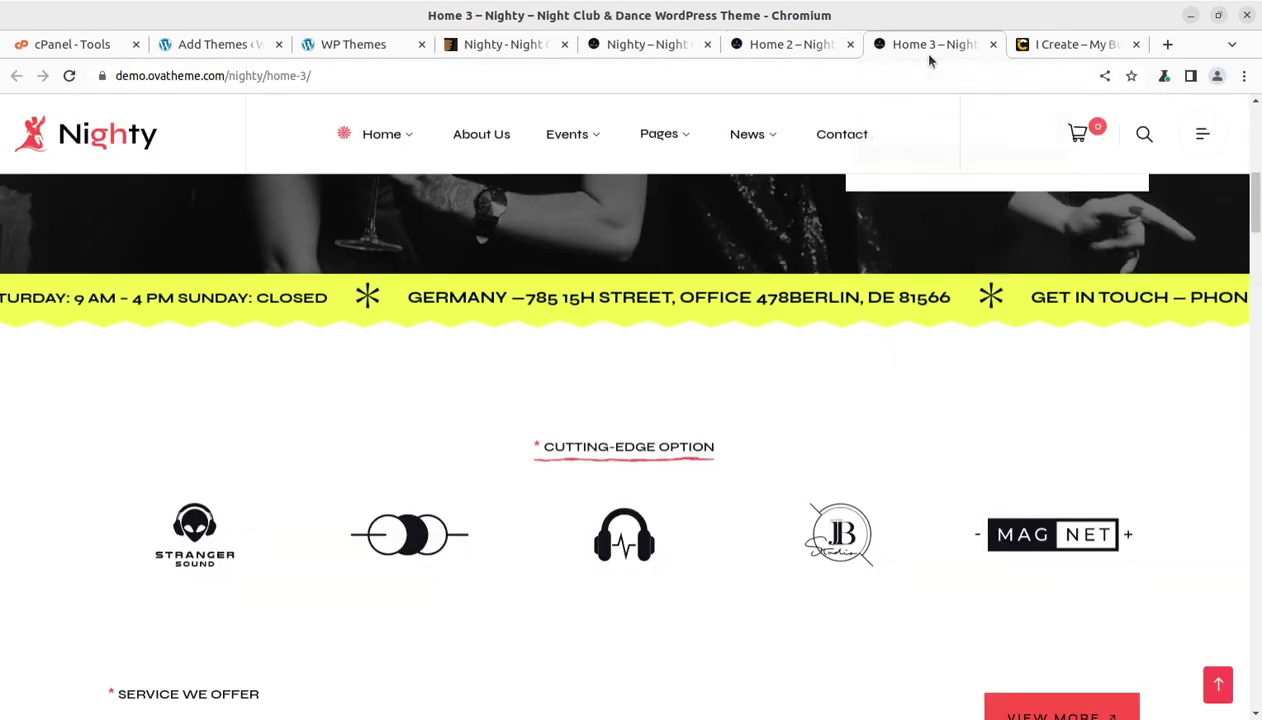
scroll(680, 391, "up", 9)
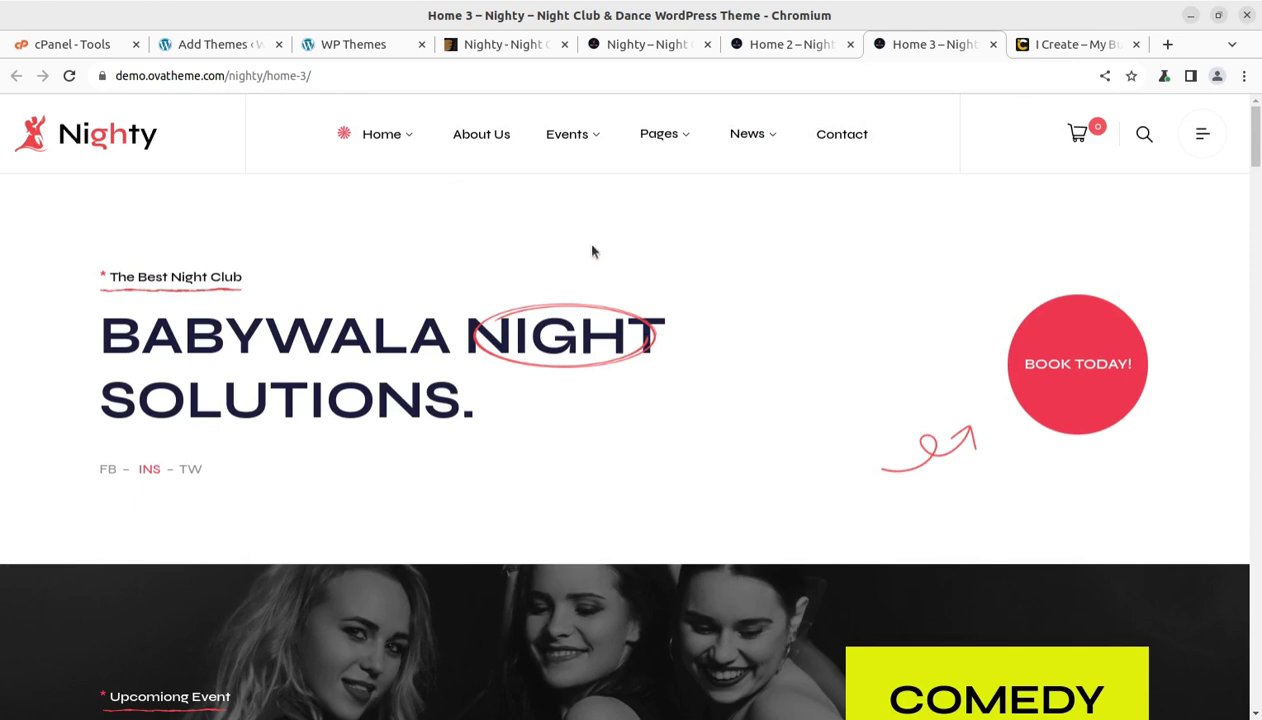
- Glance at WP Themes, then revisit Home 3 and scroll to its COMEDY event section
left_click(290, 44)
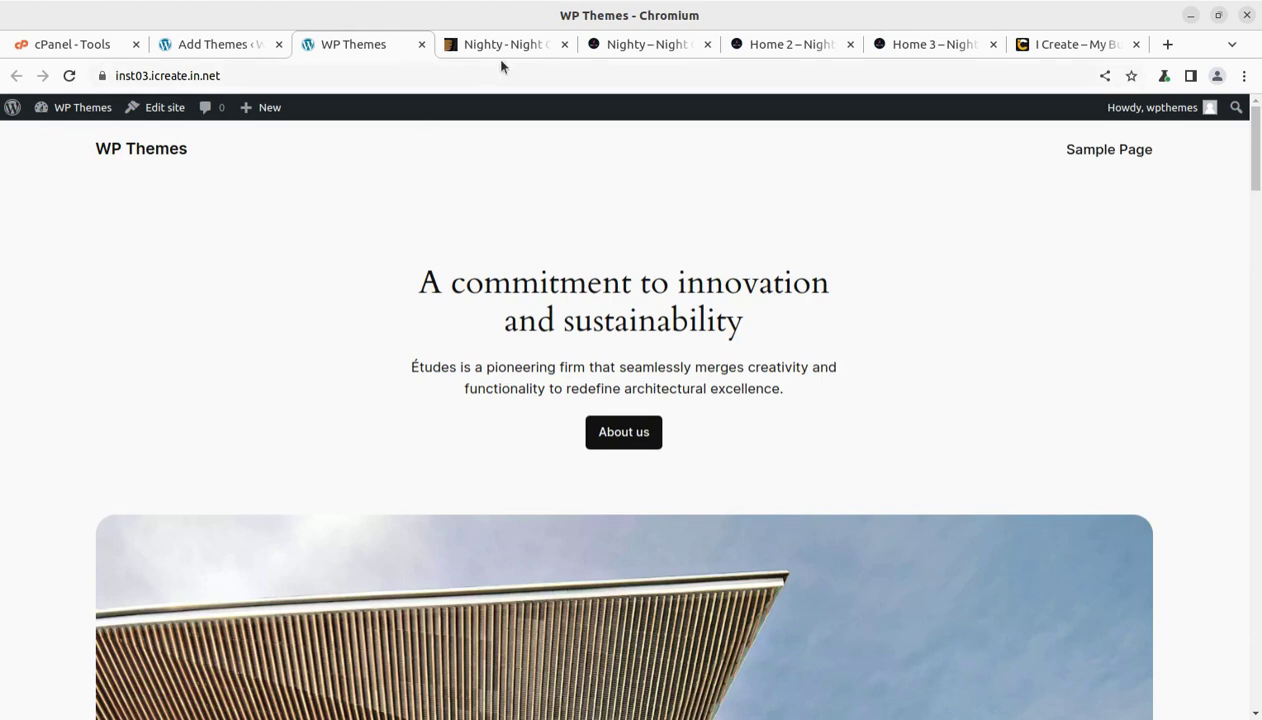
left_click(668, 44)
left_click(800, 44)
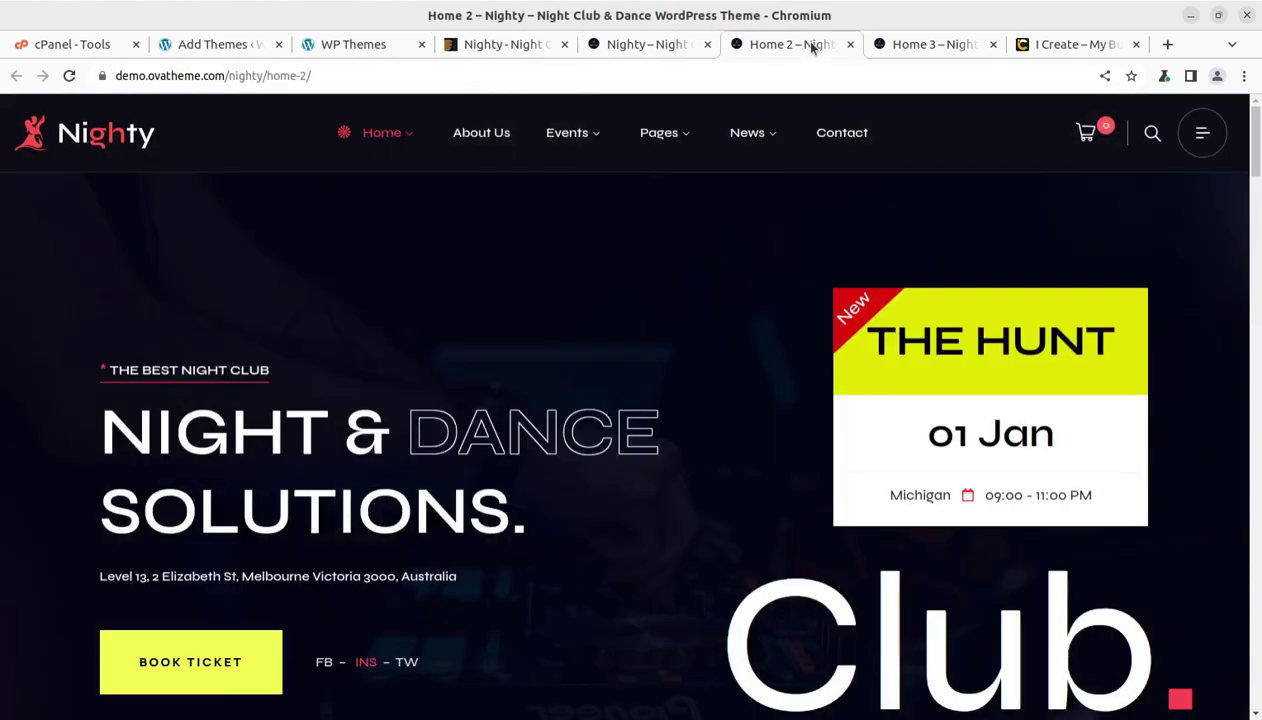
left_click(912, 46)
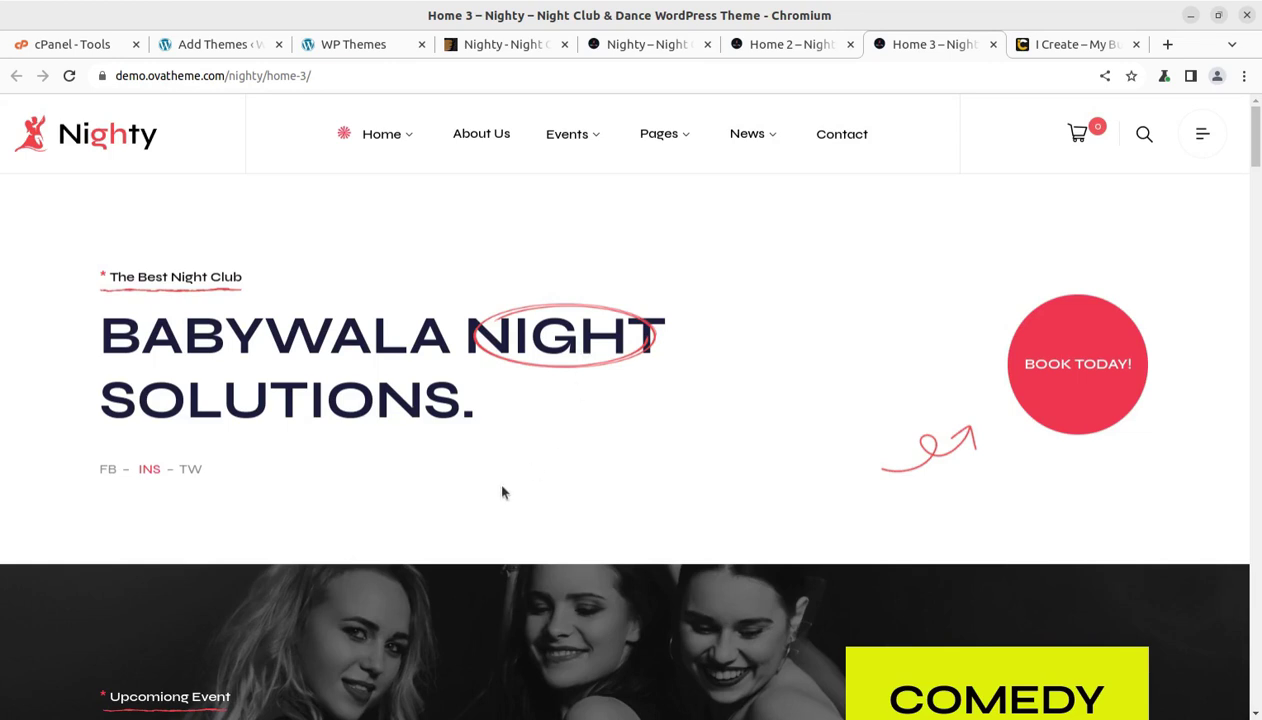
scroll(501, 494, "down", 2)
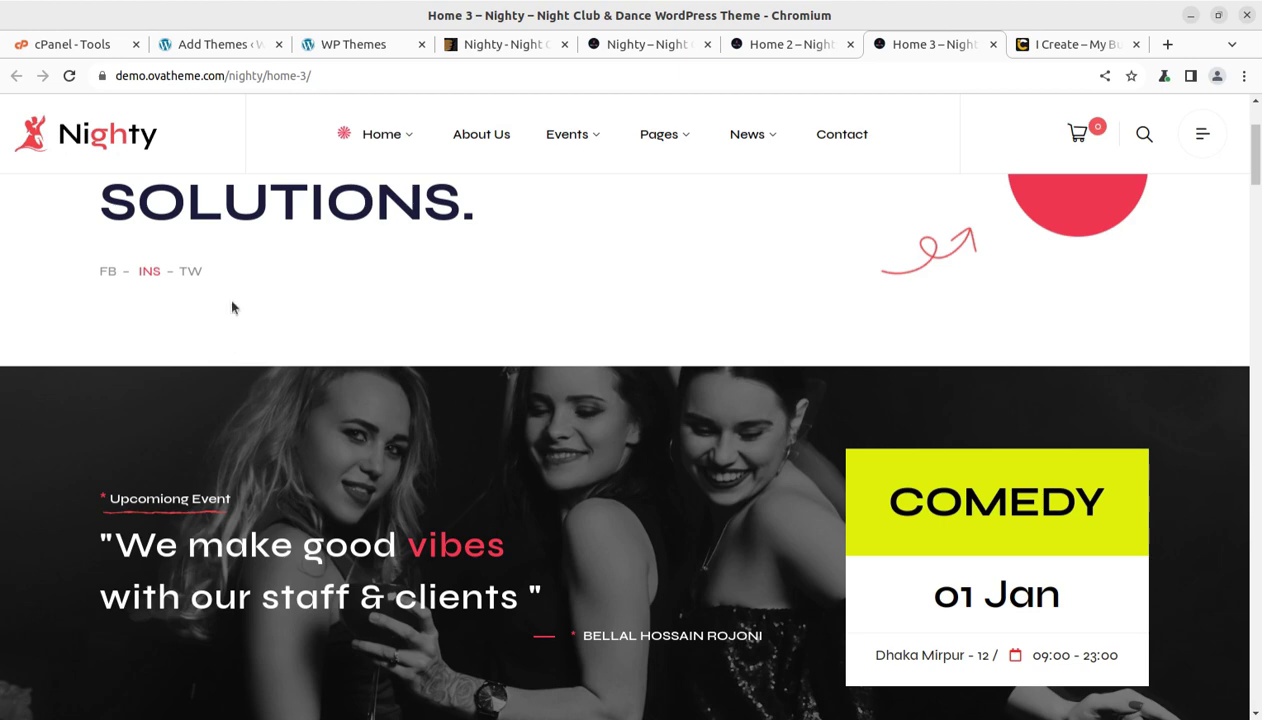
- Review the WordPress admin dashboard running Twenty Twenty-Four, then go to cPanel Tools
left_click(196, 47)
left_click(80, 148)
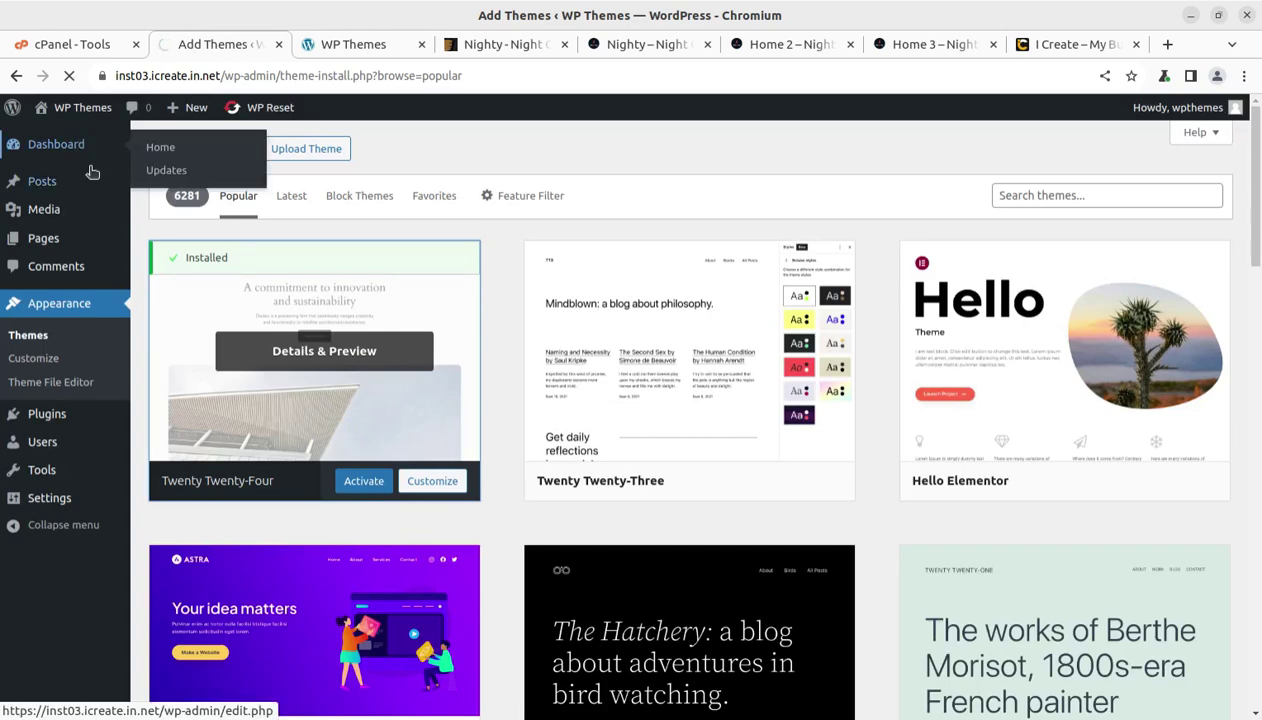
scroll(462, 431, "down", 5)
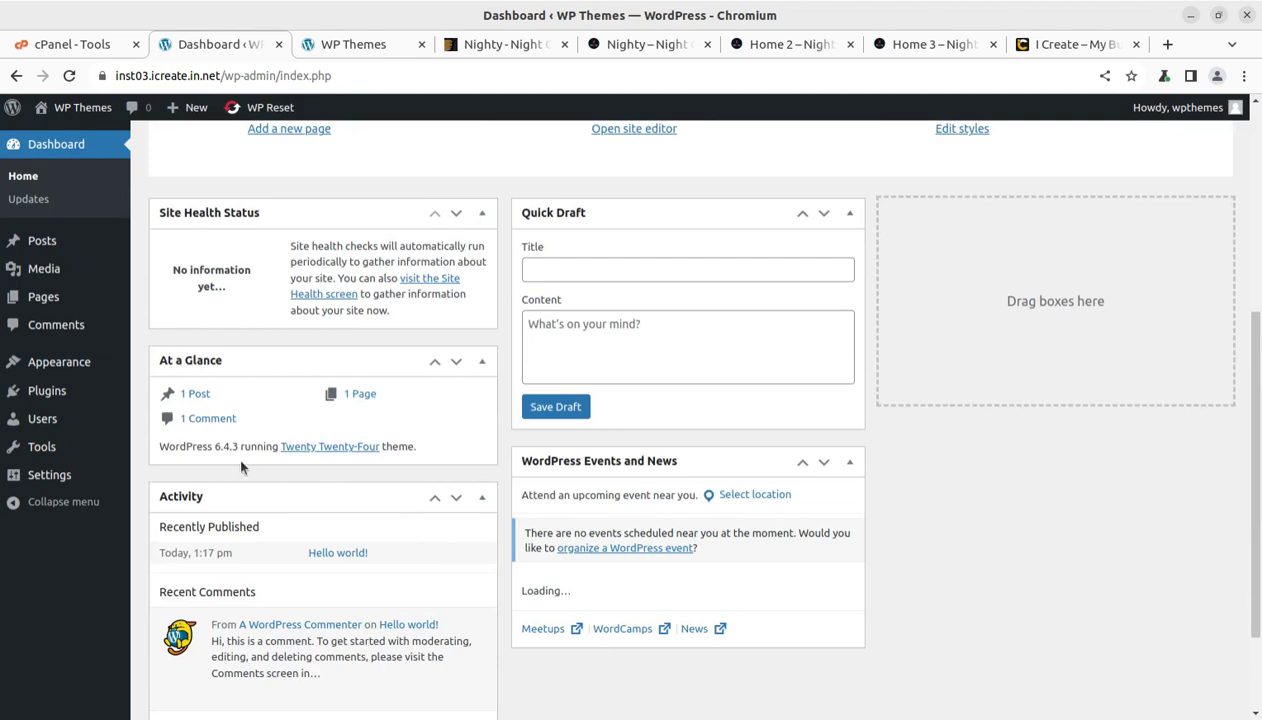
scroll(240, 462, "up", 5)
left_click(76, 45)
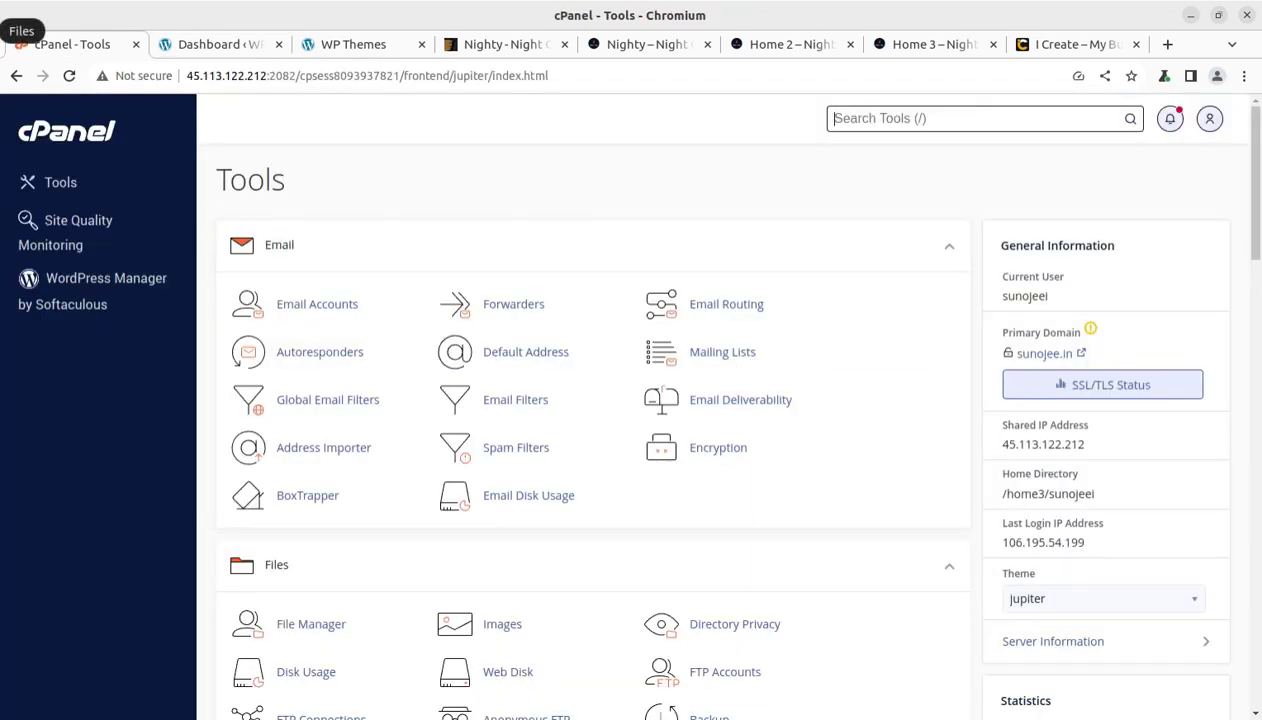
- Inspect the Downloads/nighty_v1.0.4 folder, settle on nighty.zip, and minimize it for ThemeForest
left_click(12, 22)
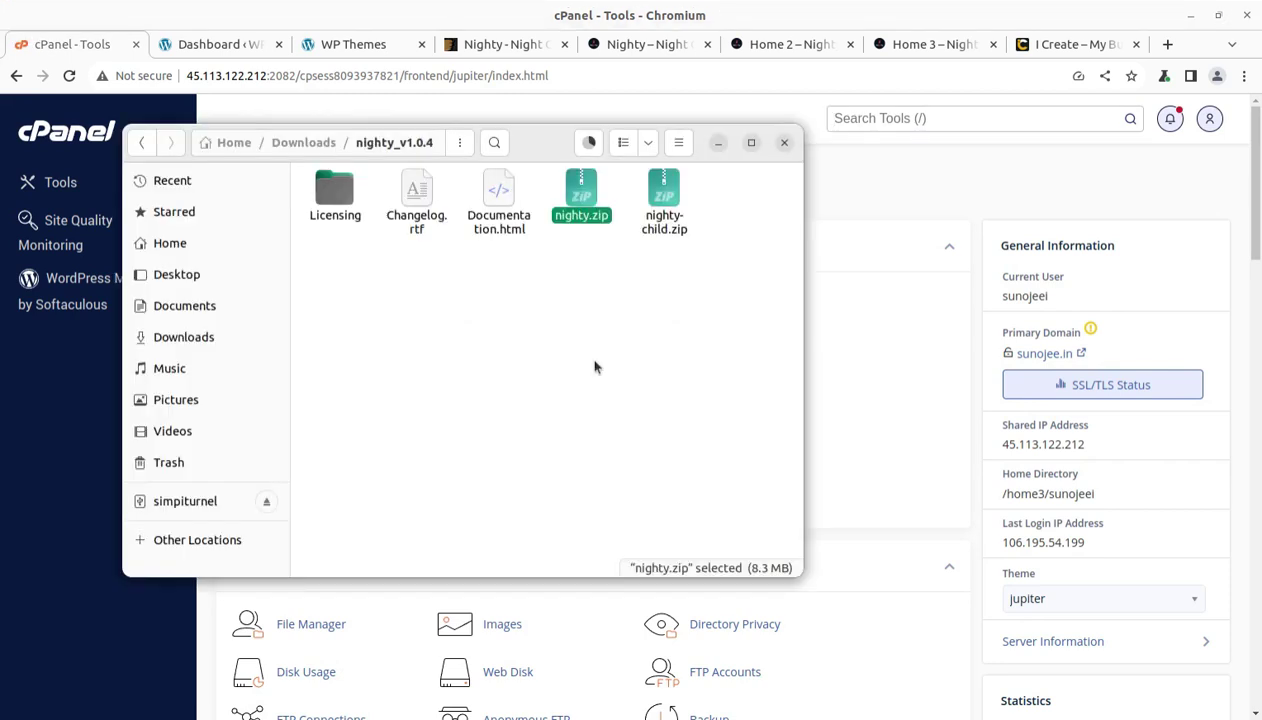
left_click(572, 262)
left_click(580, 214)
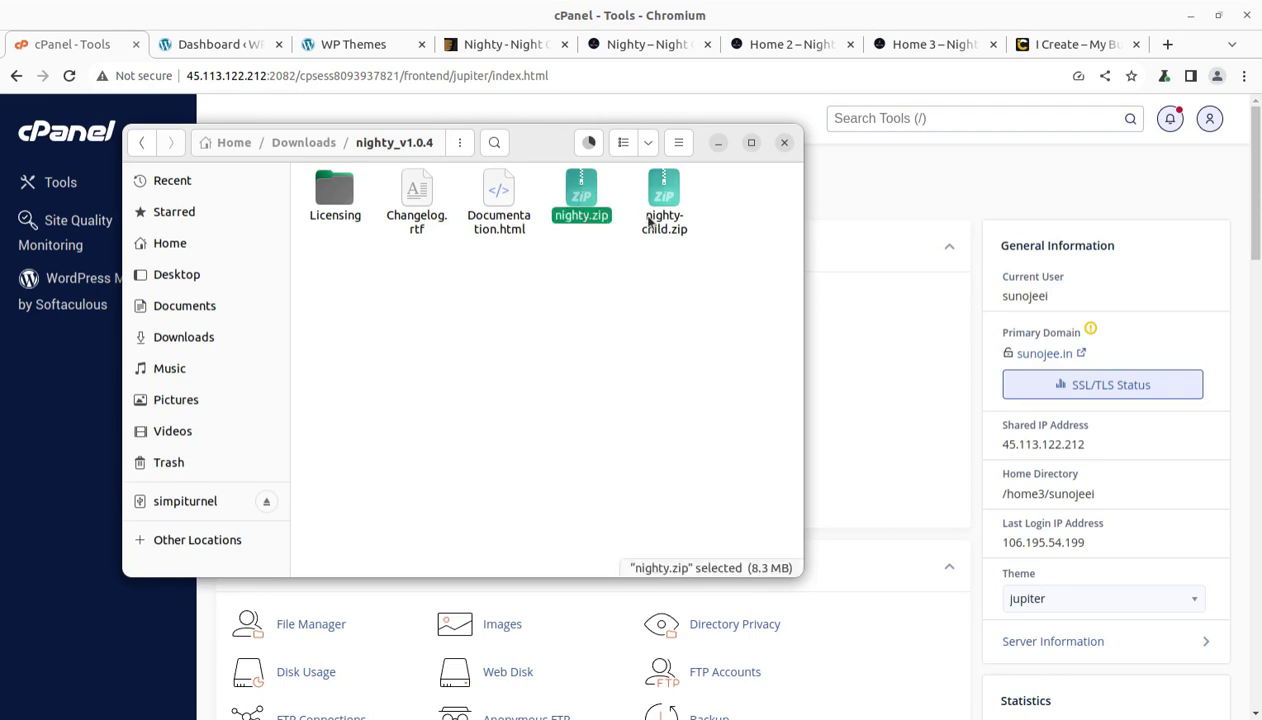
left_click(662, 205)
left_click(420, 218)
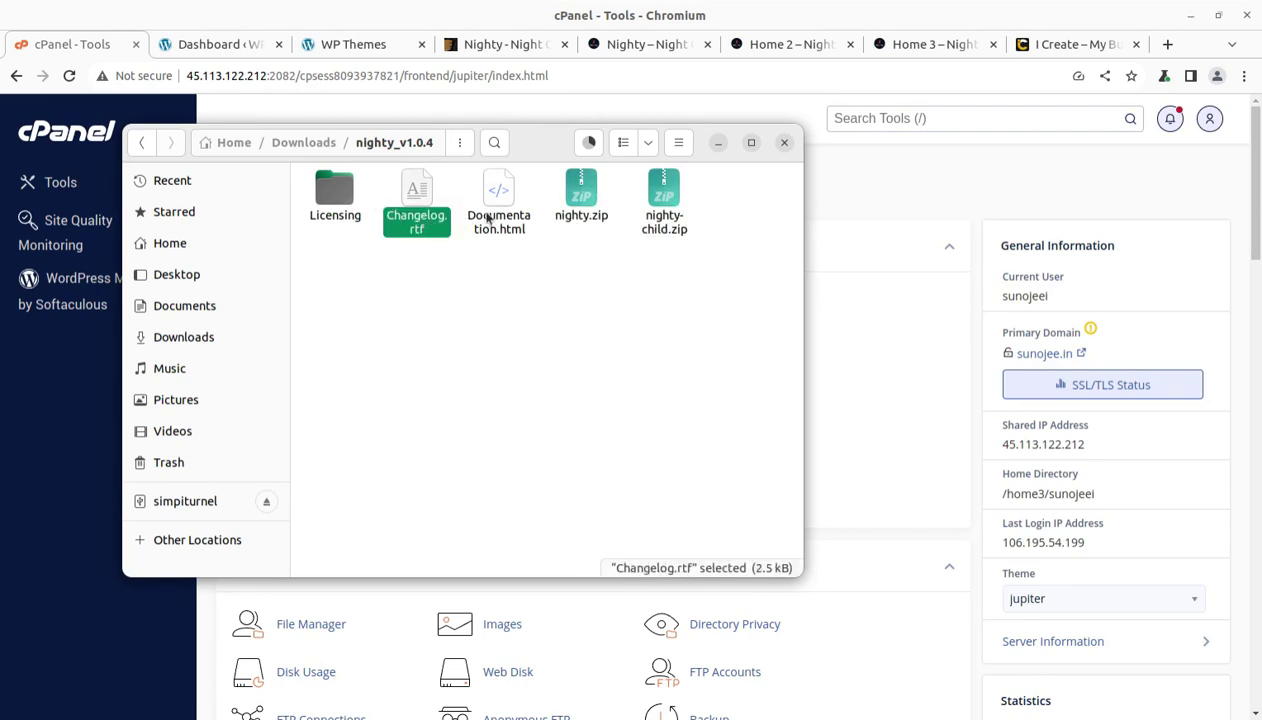
left_click(585, 215)
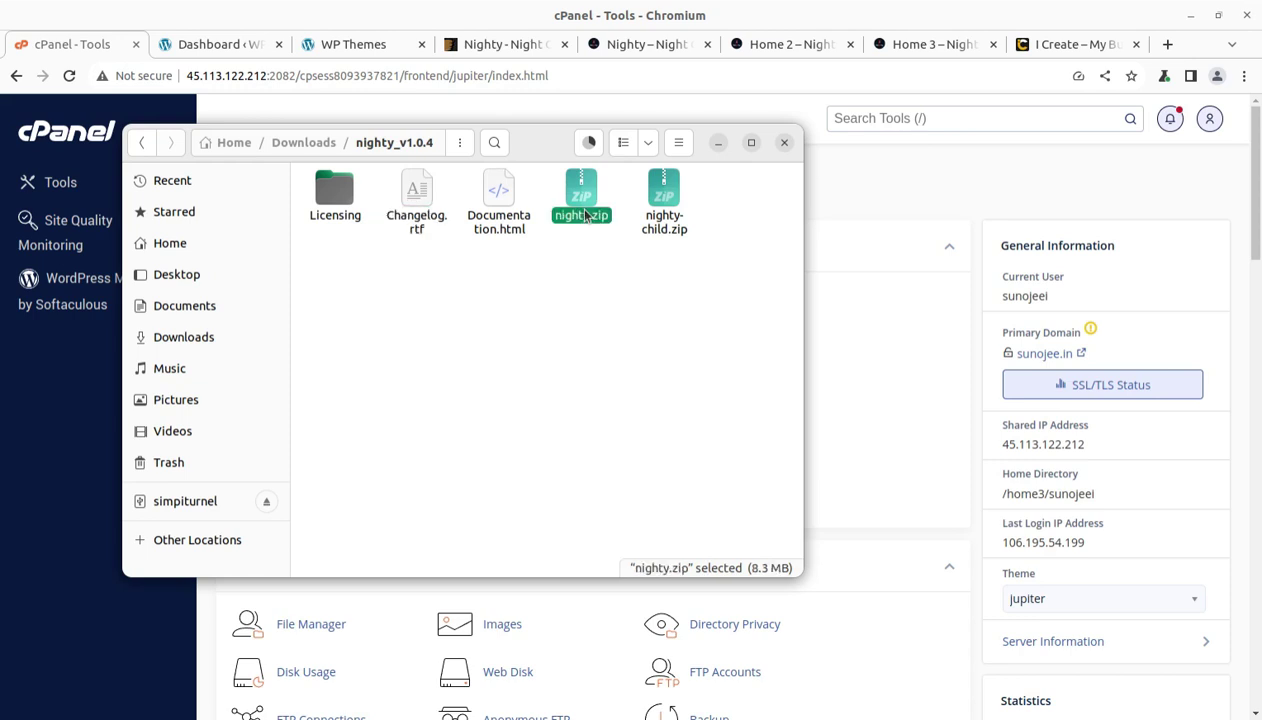
left_click(718, 142)
left_click(504, 45)
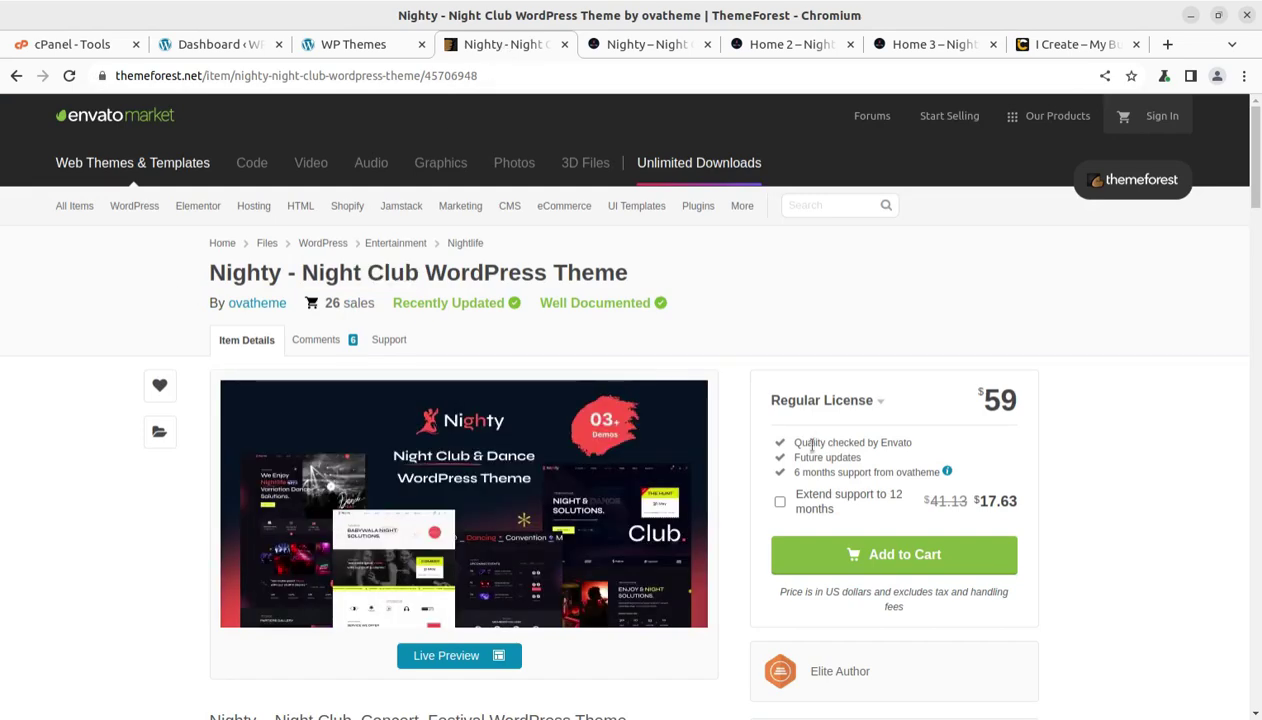
- Scroll down the Nighty item page, then switch to the i-Create 'My Business Website' page
scroll(790, 445, "down", 2)
scroll(734, 461, "down", 2)
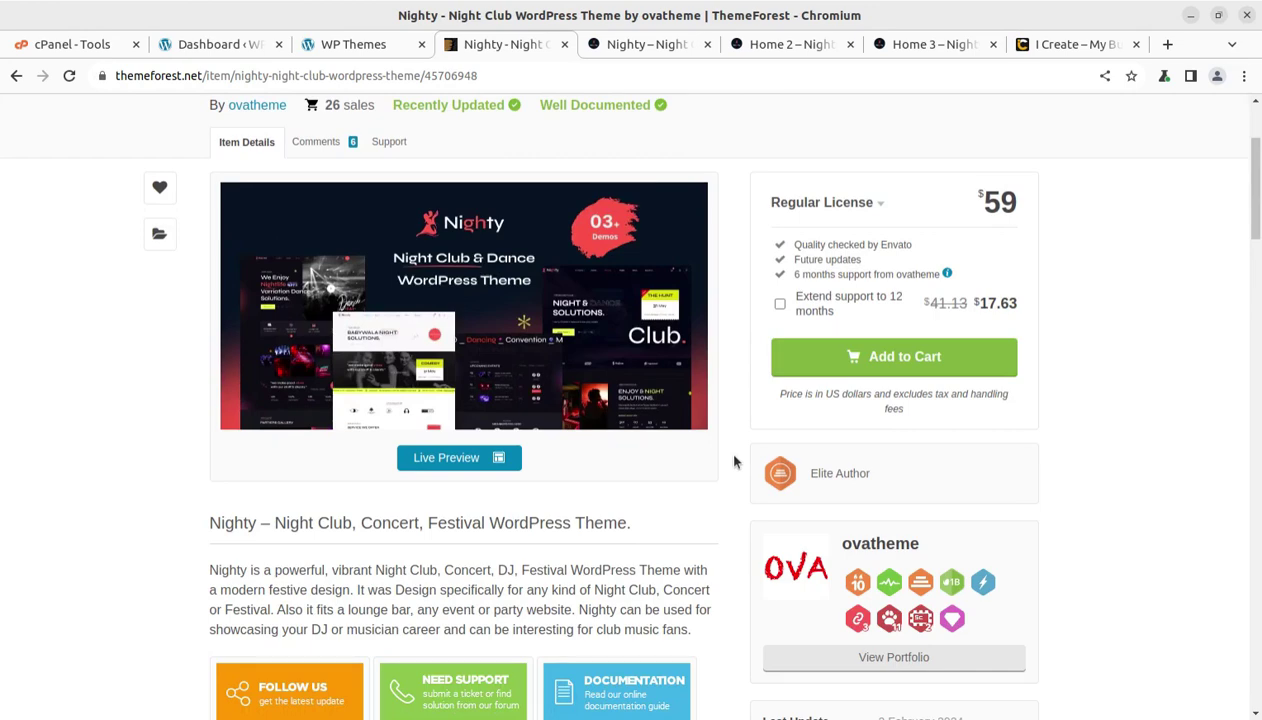
left_click(1036, 47)
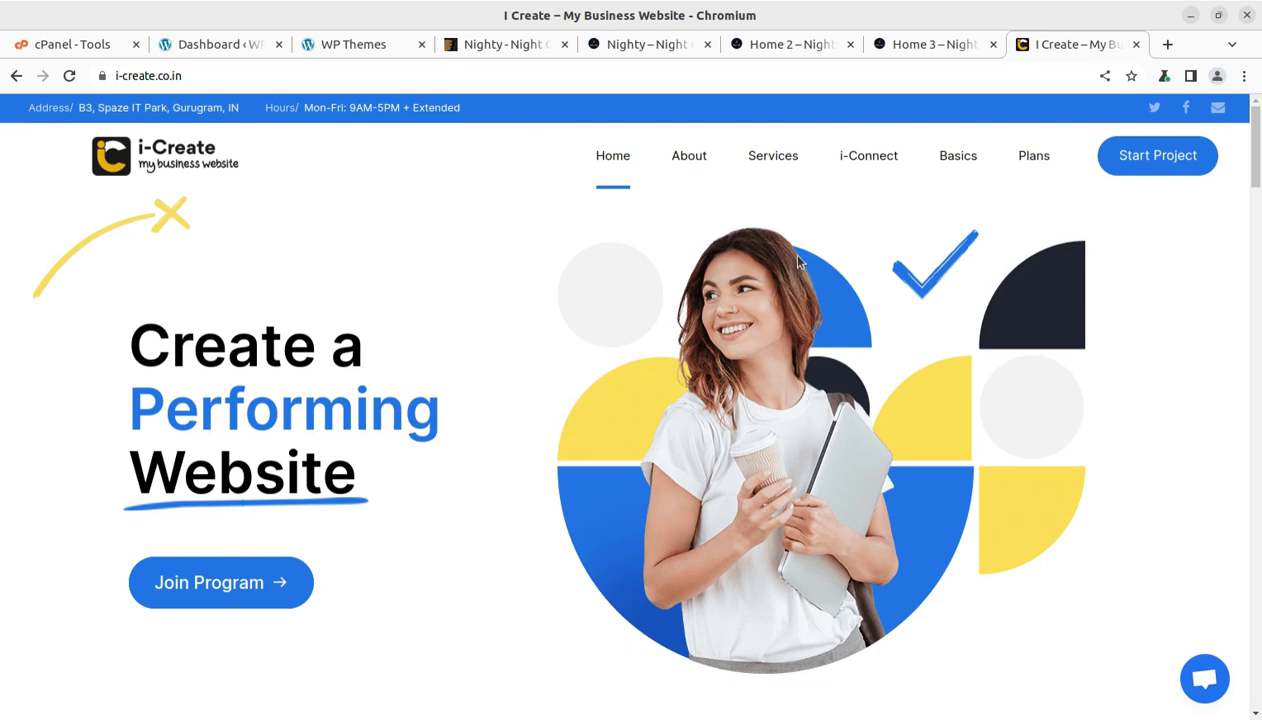
- Scroll through the i-Create features section, then return to the WP Themes dashboard
scroll(606, 586, "down", 2)
scroll(606, 586, "down", 2)
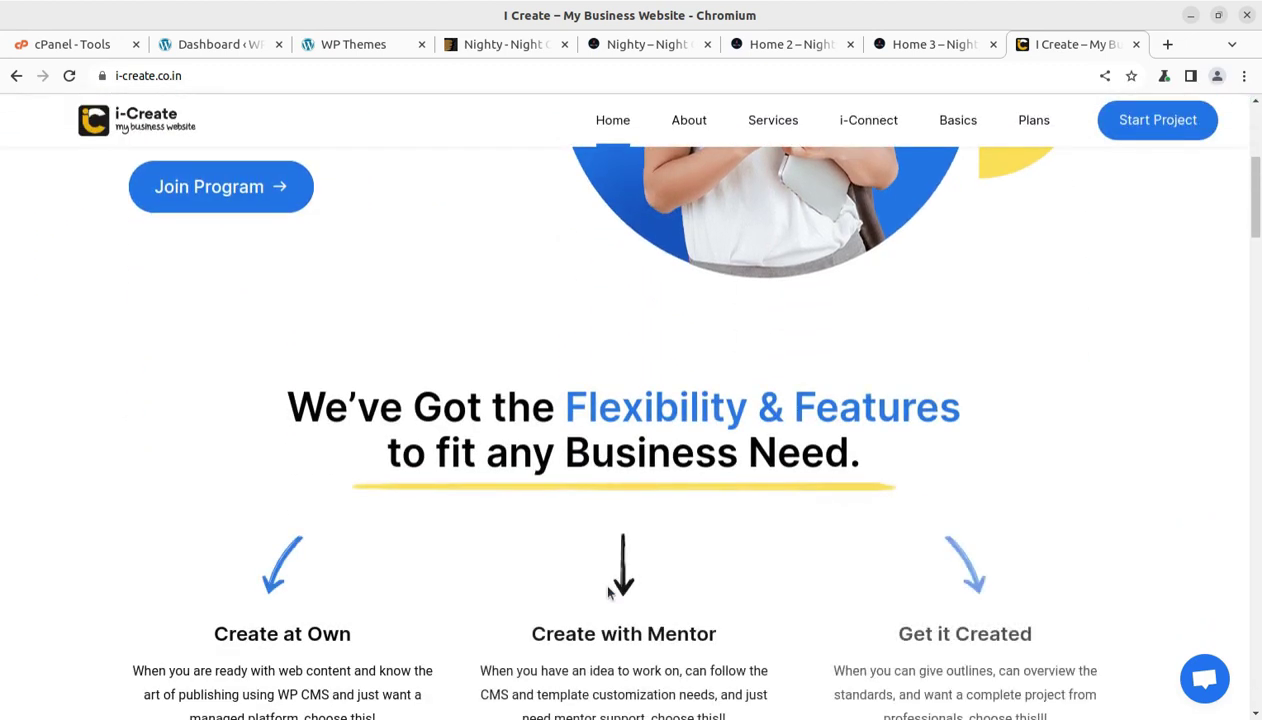
scroll(606, 586, "down", 3)
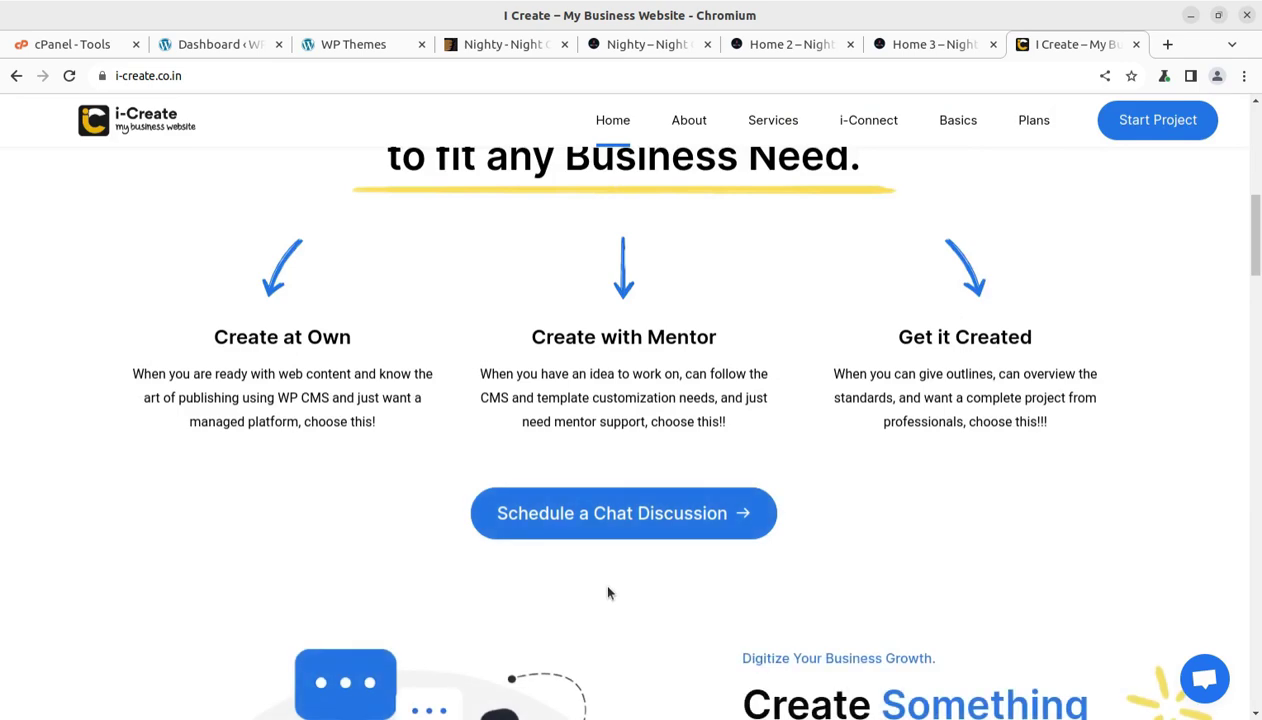
scroll(608, 592, "down", 2)
scroll(608, 592, "down", 2)
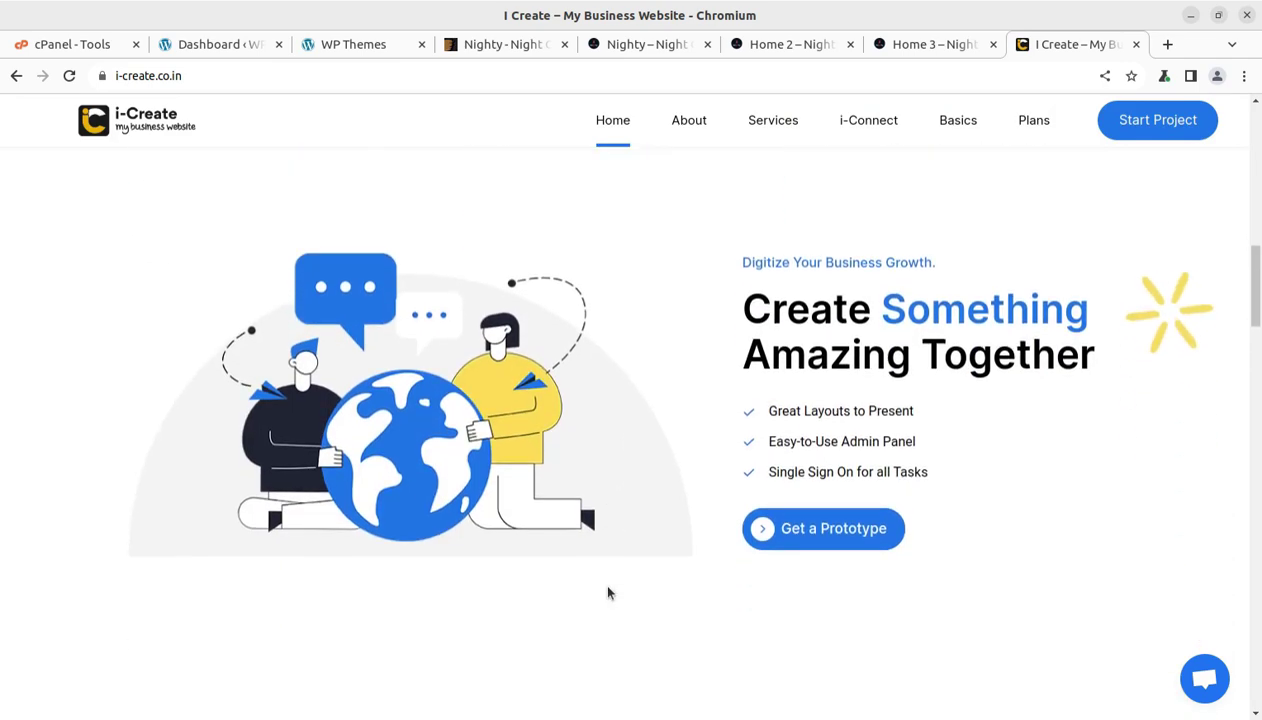
scroll(608, 592, "up", 5)
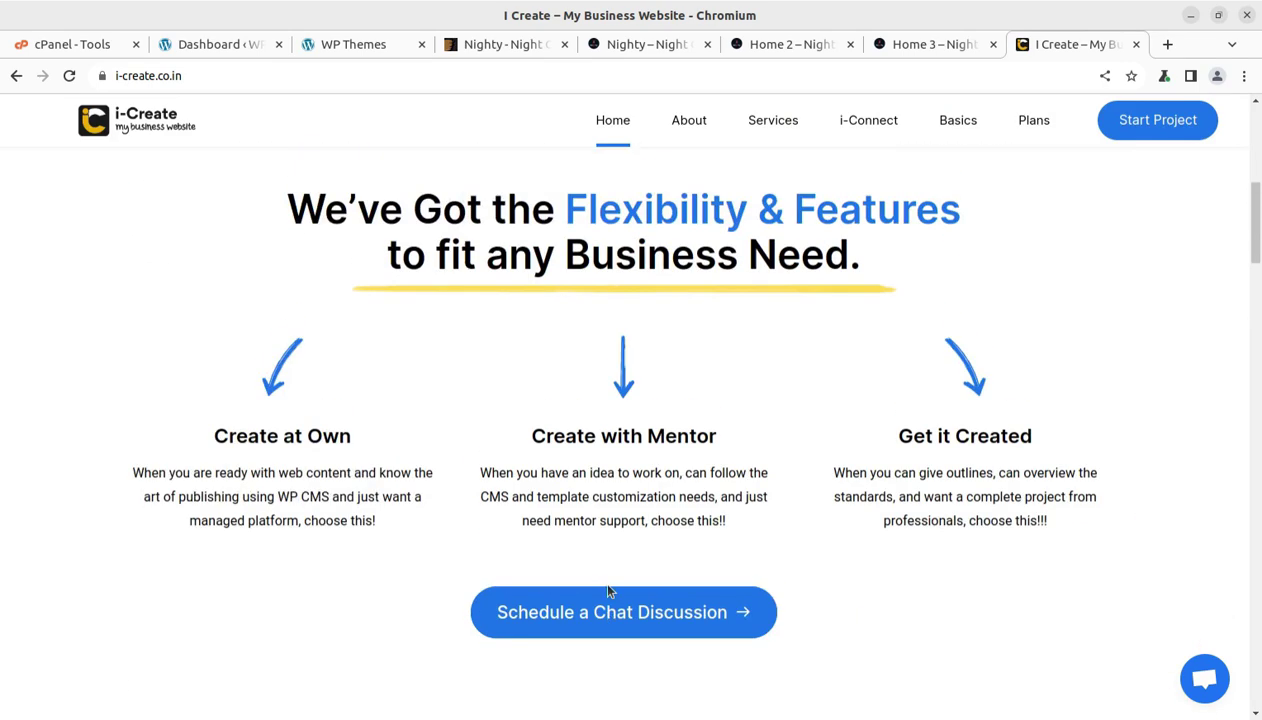
left_click(215, 44)
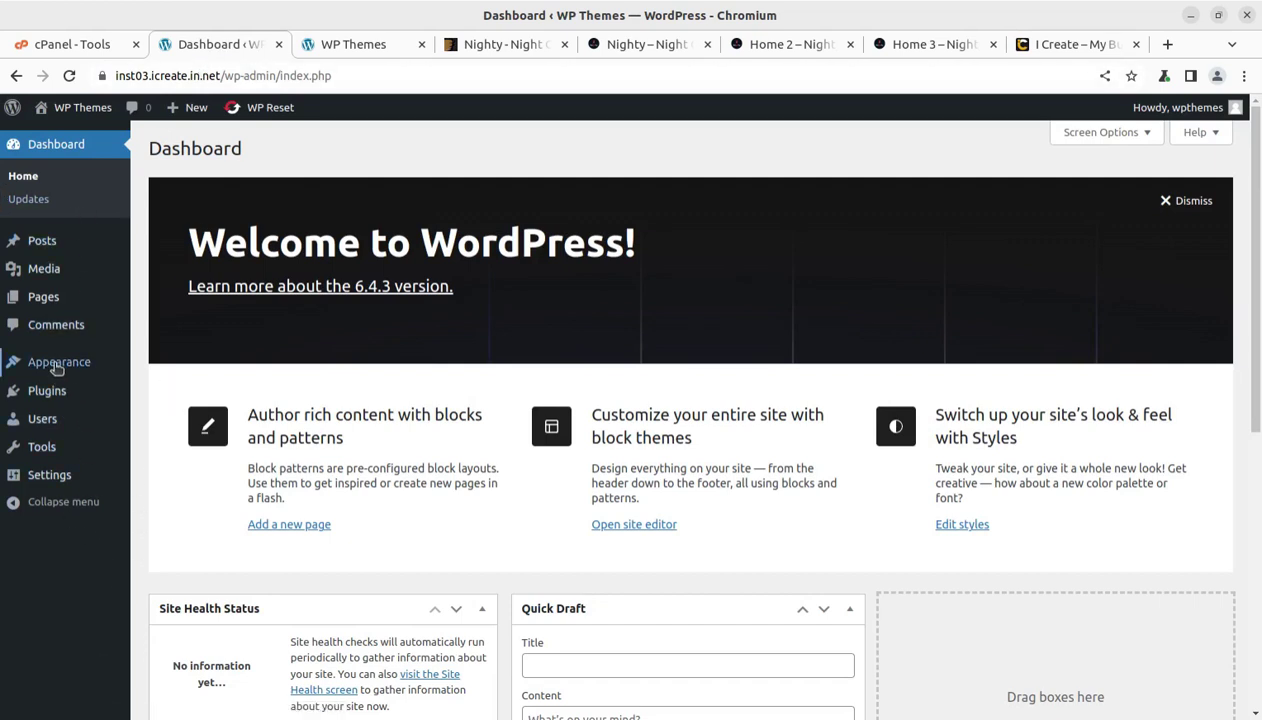
- Open Appearance > Themes, glance at cPanel, i-Create and the site front end, then return
mouse_move(60, 362)
left_click(154, 369)
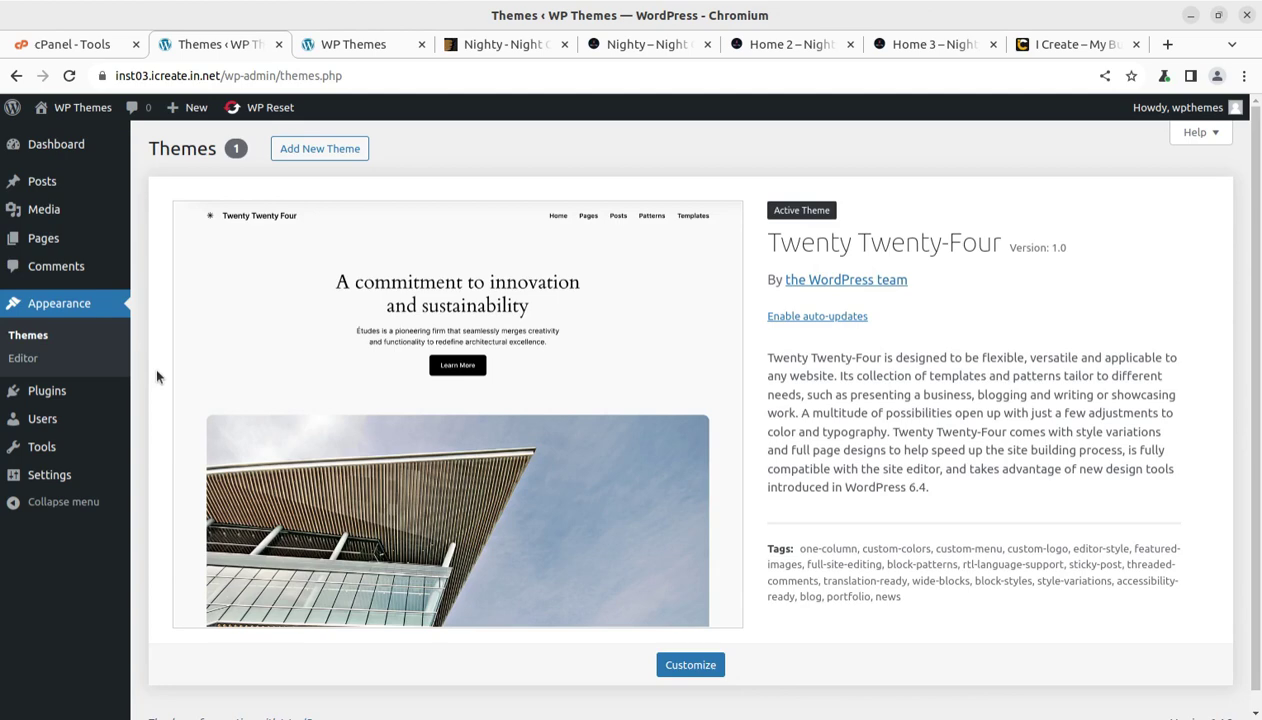
left_click(75, 46)
left_click(200, 46)
left_click(1045, 46)
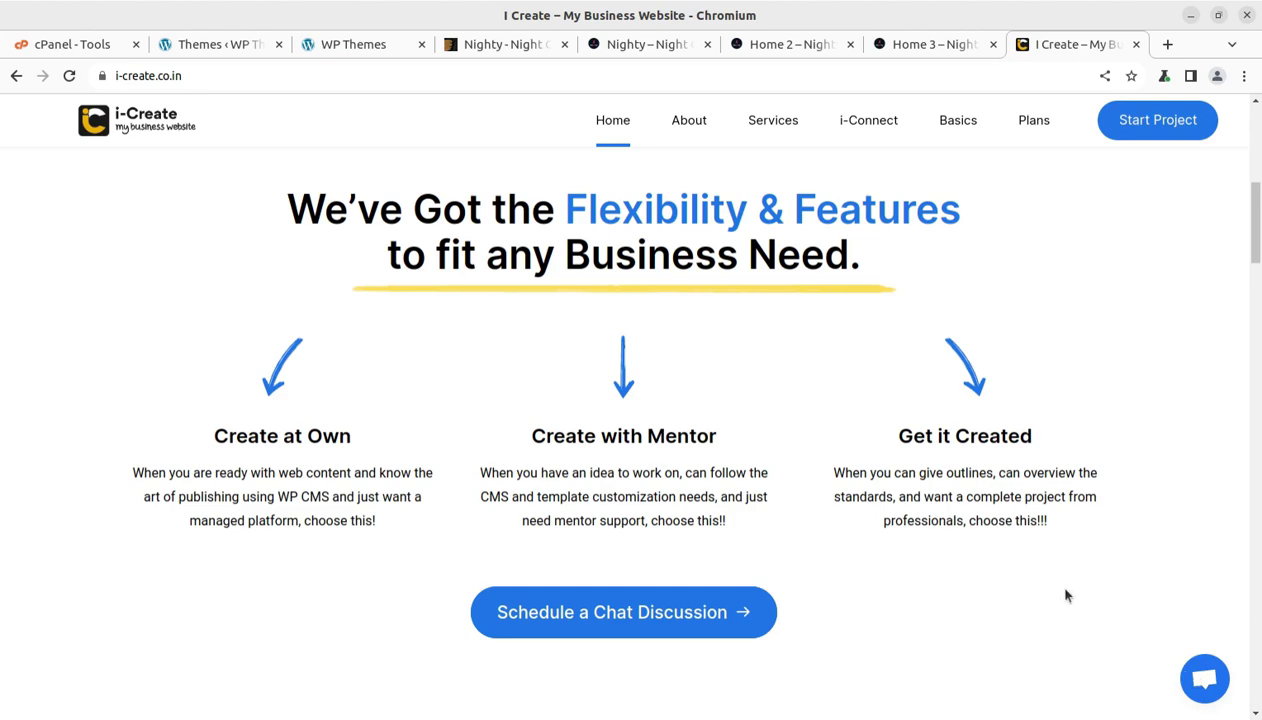
left_click(340, 52)
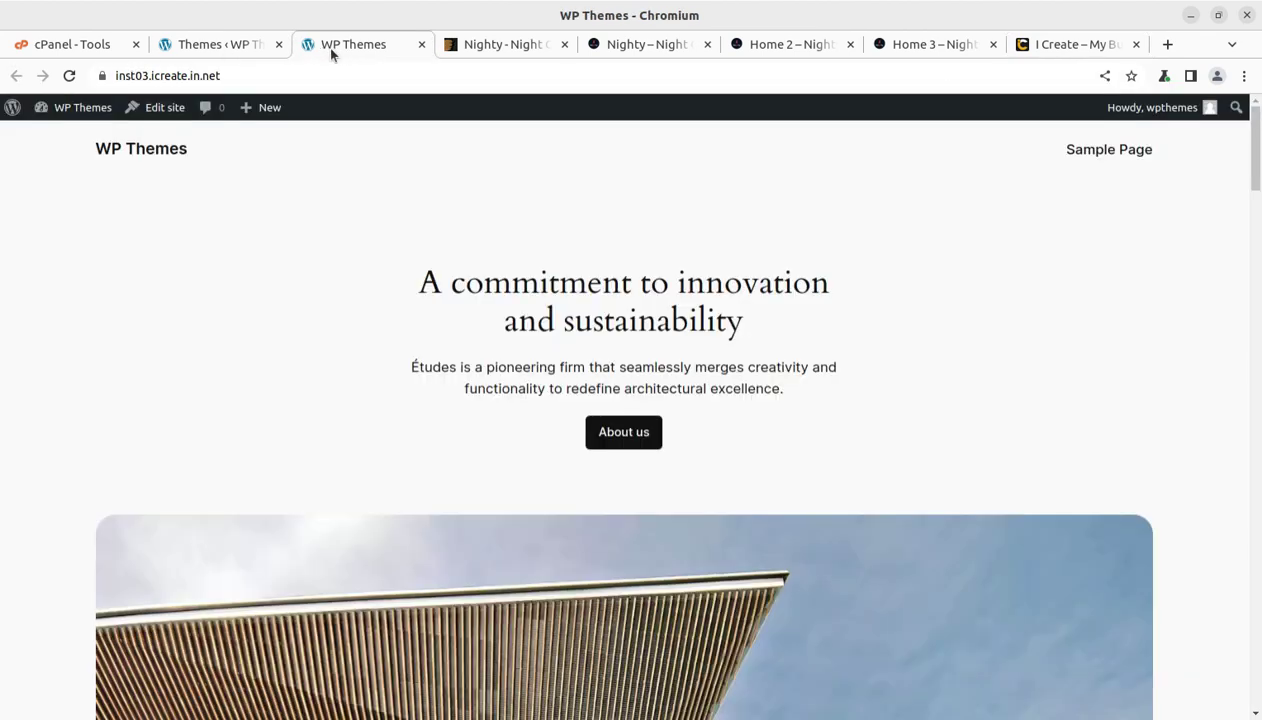
left_click(230, 50)
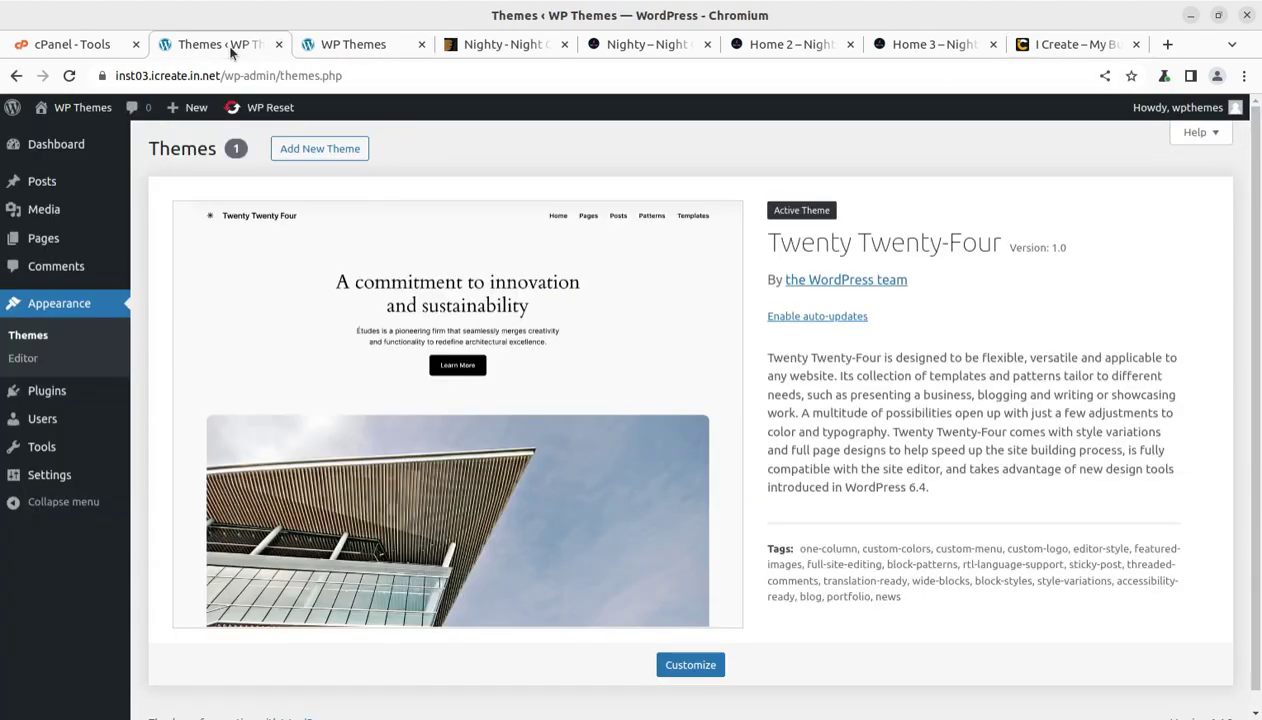
- Upload nighty.zip through Add New Theme > Upload Theme and install it
left_click(296, 152)
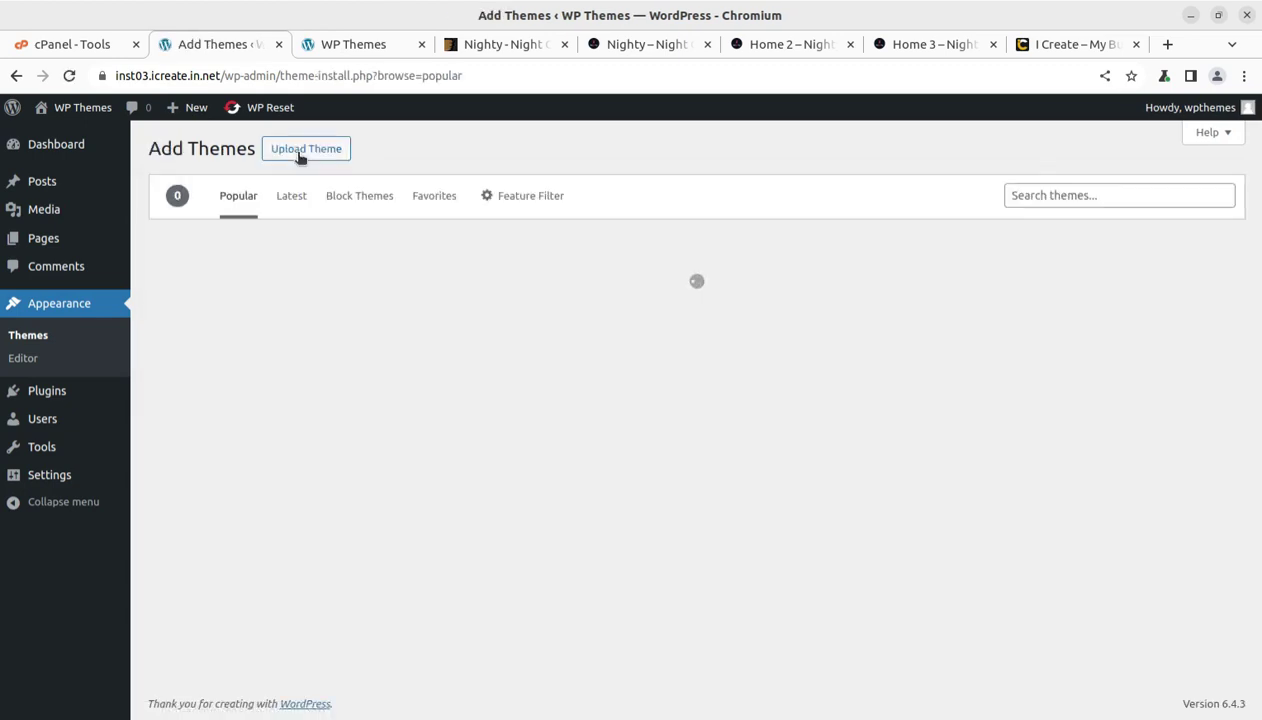
left_click(302, 154)
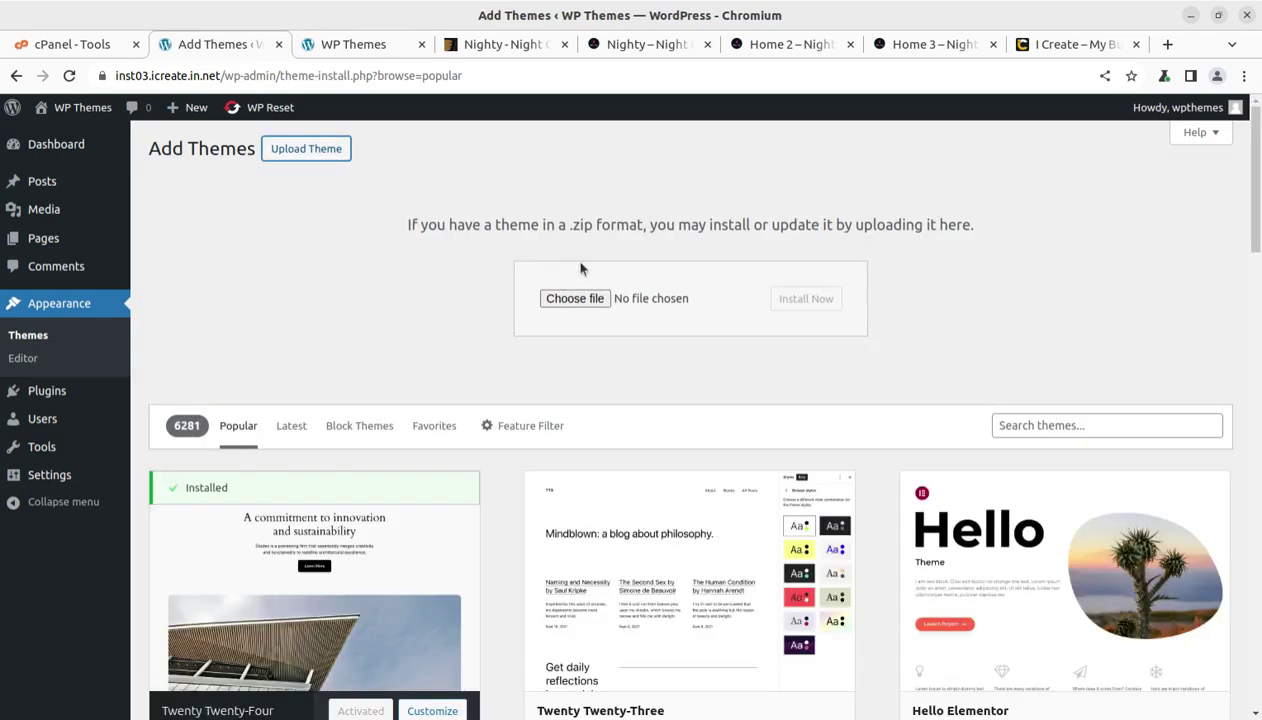
left_click(574, 298)
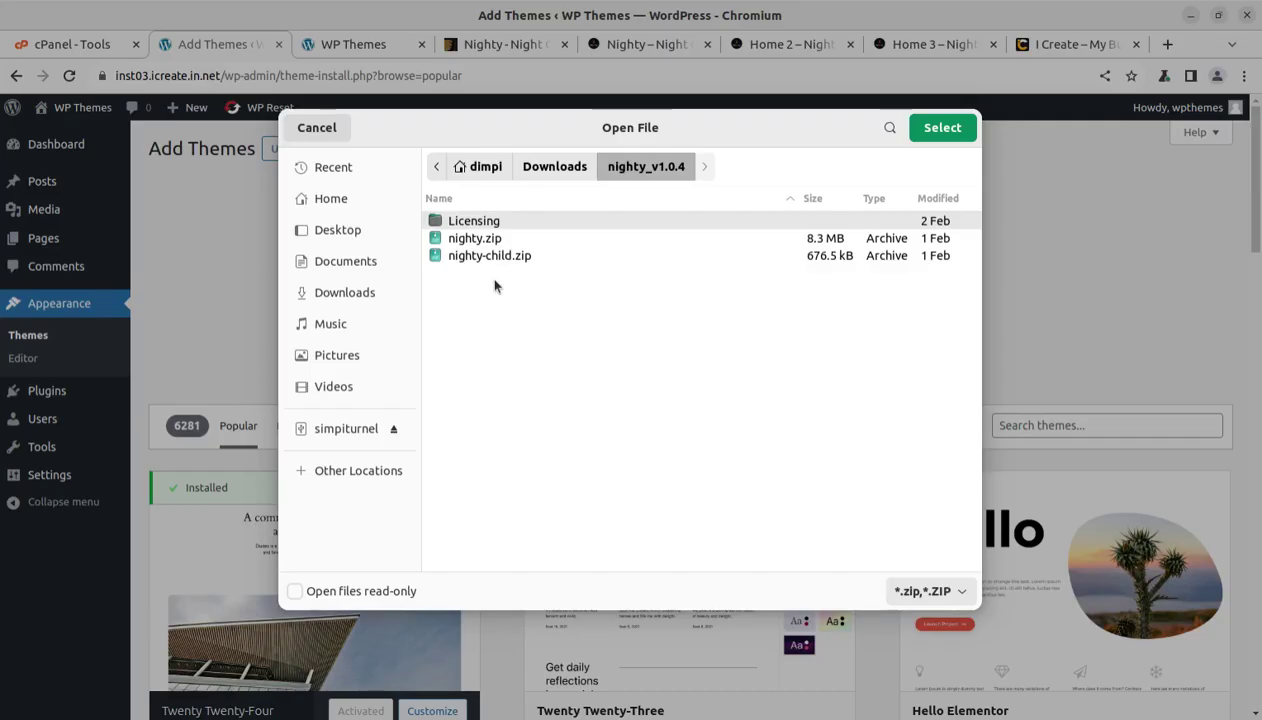
left_click(913, 127)
left_click(789, 303)
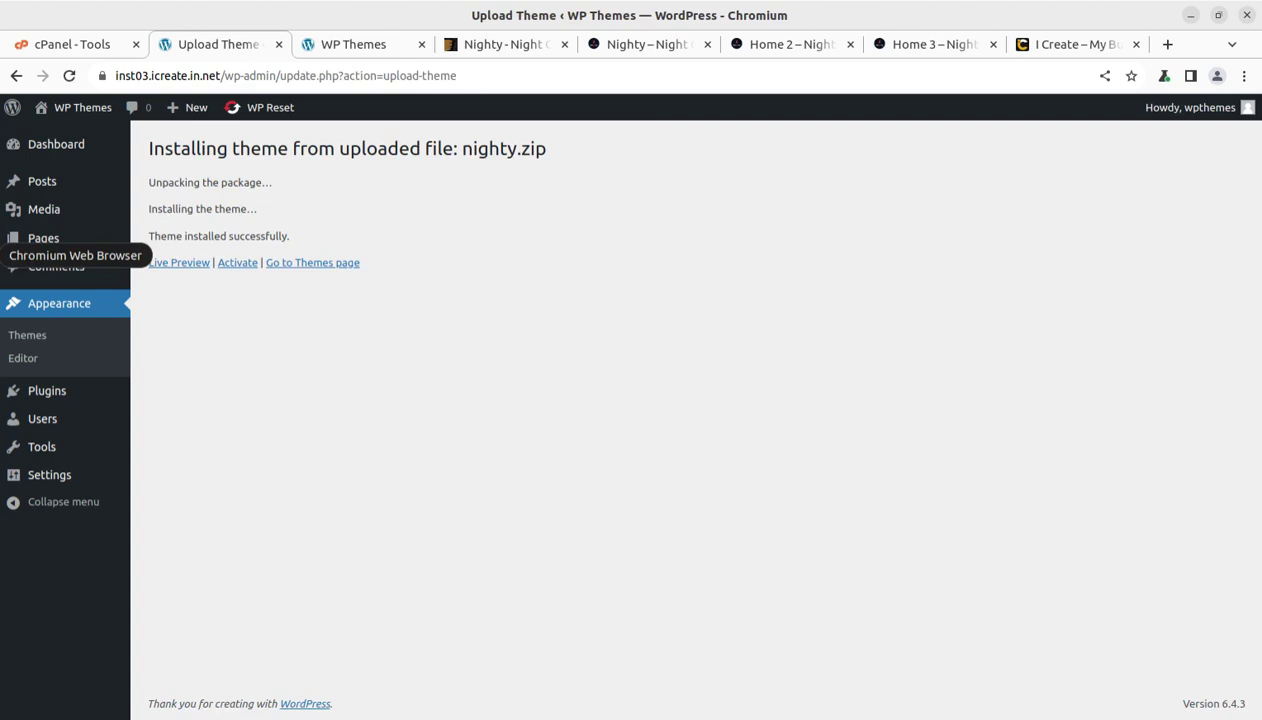
- Open Nighty's theme details from the Themes page and highlight its name and version 1.0.4
left_click(302, 264)
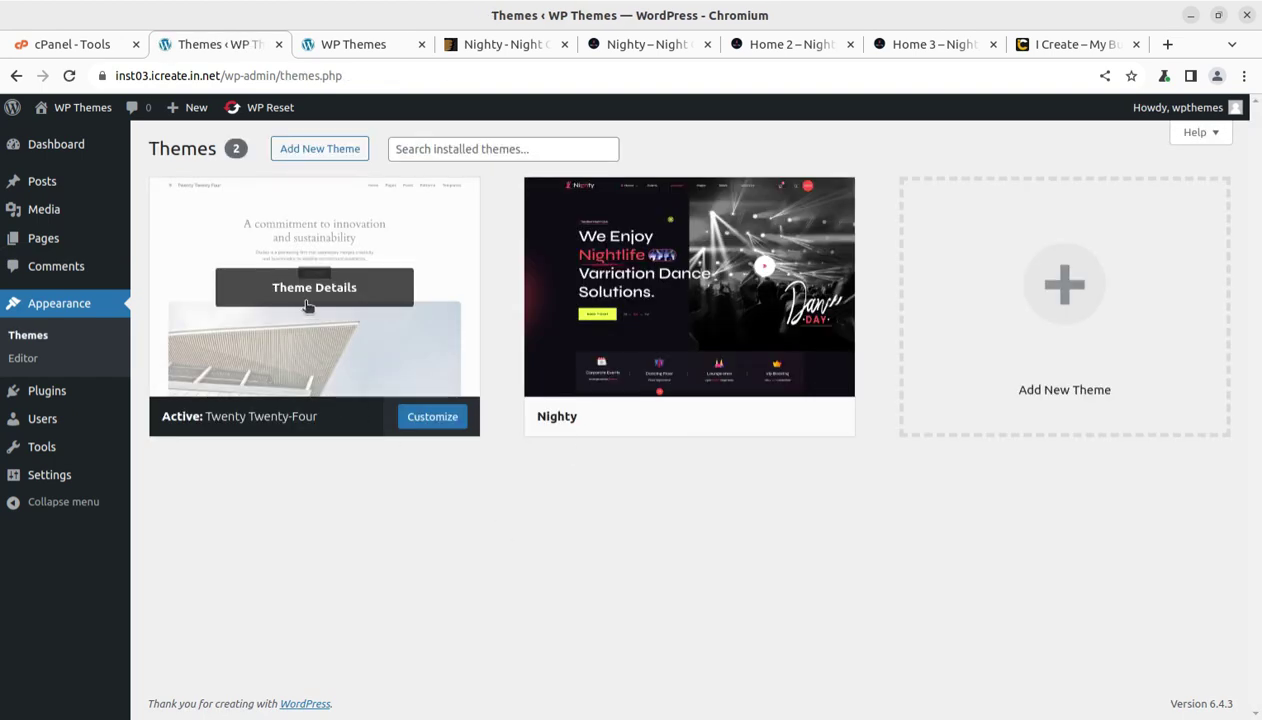
mouse_move(630, 280)
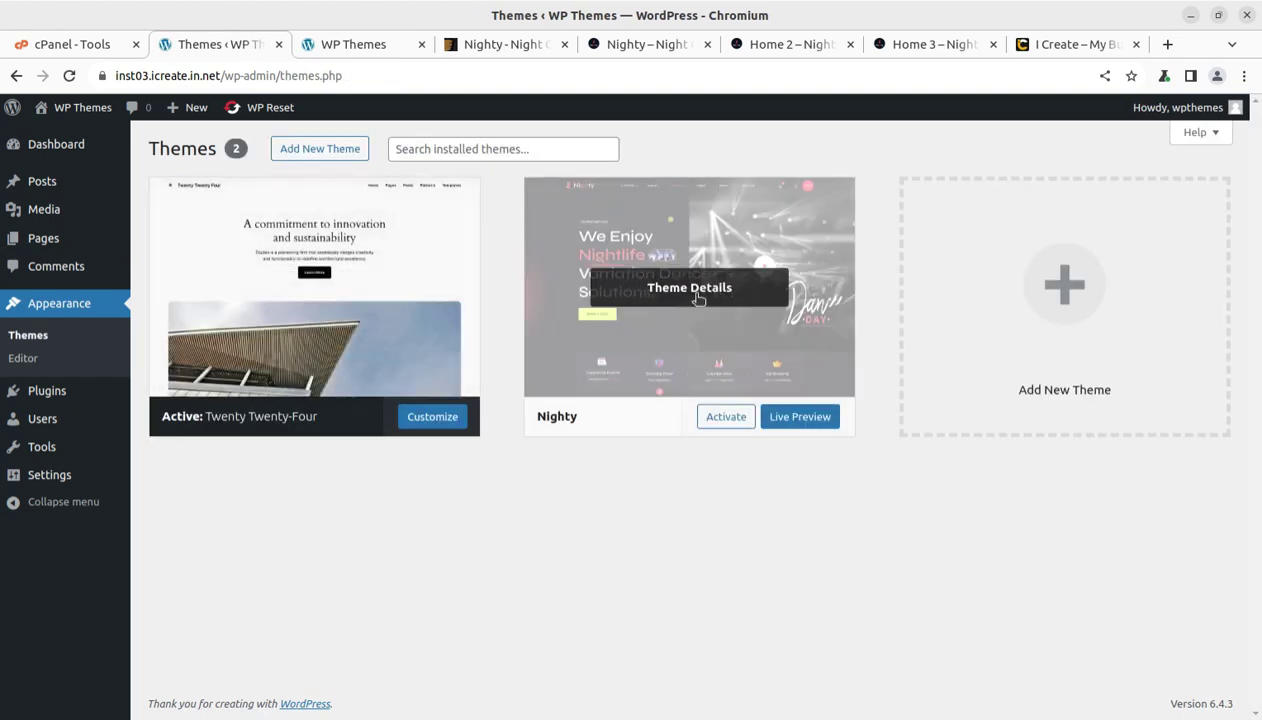
left_click(676, 316)
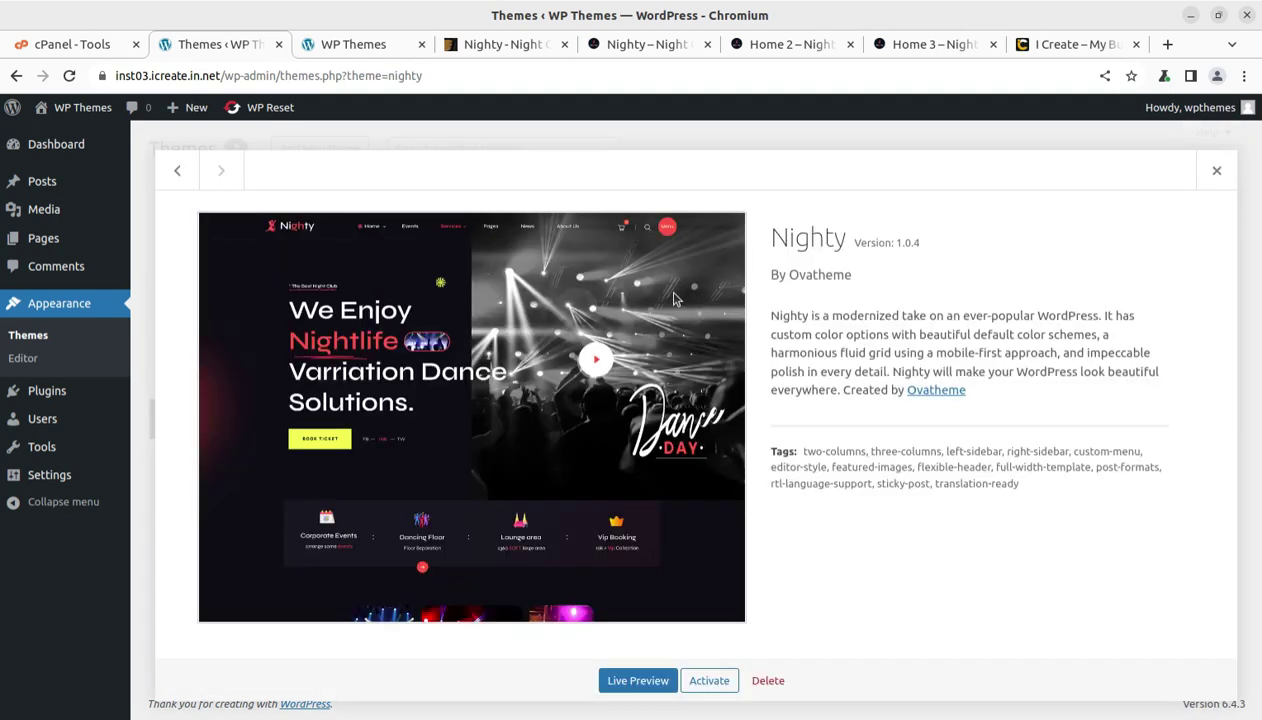
left_click_drag(766, 238, 925, 249)
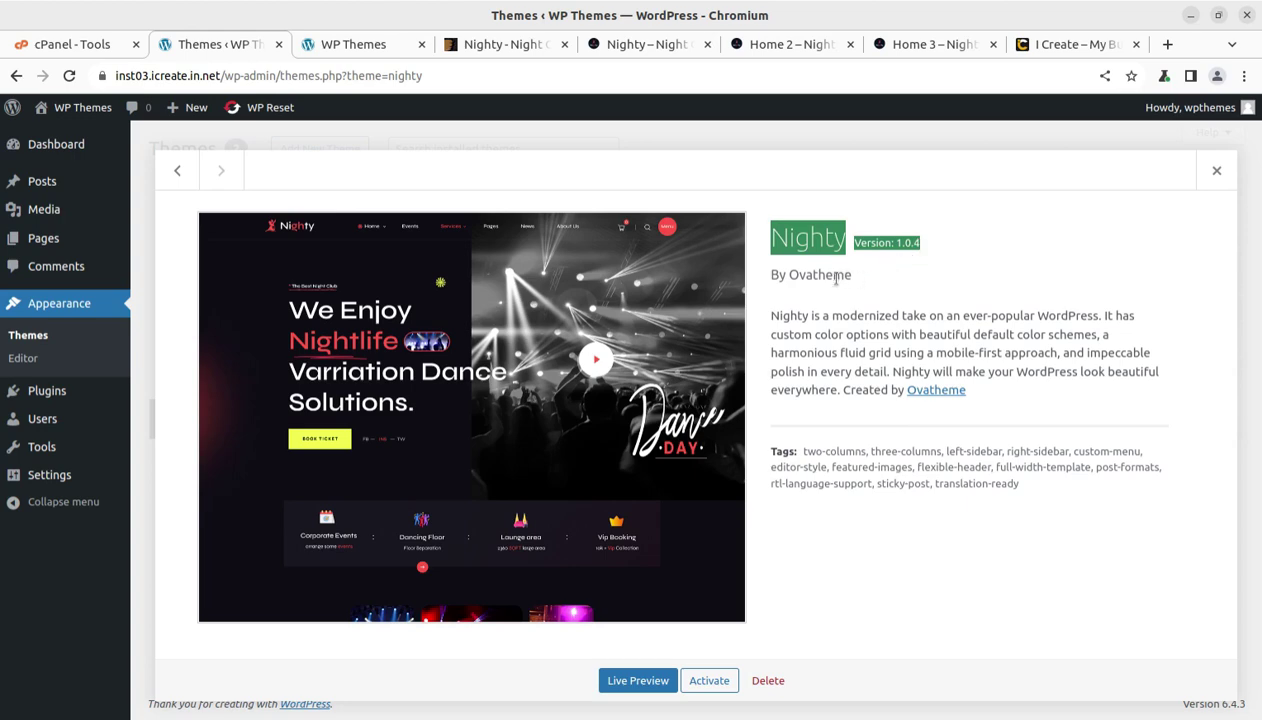
- On the Nighty ThemeForest page, highlight the Elite Author badge, Published 22 May 2023 and Last Update 2 February 2024
left_click(468, 48)
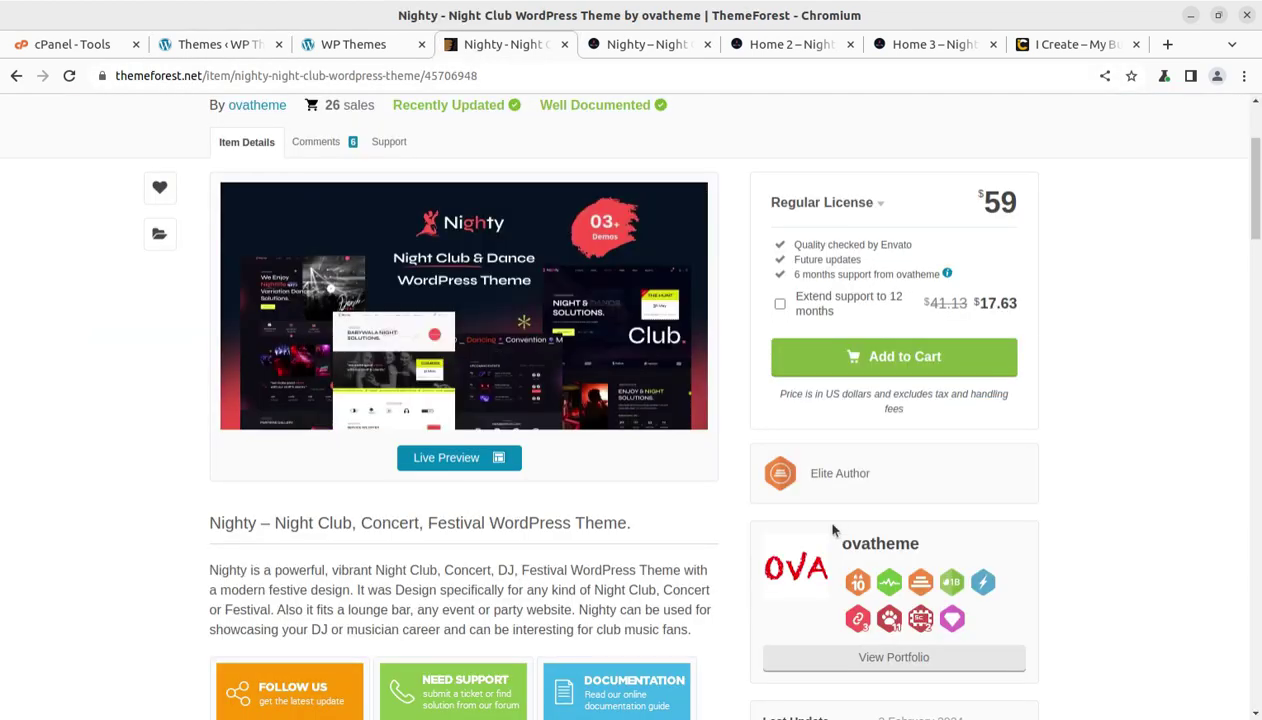
left_click_drag(886, 474, 811, 475)
scroll(811, 475, "down", 2)
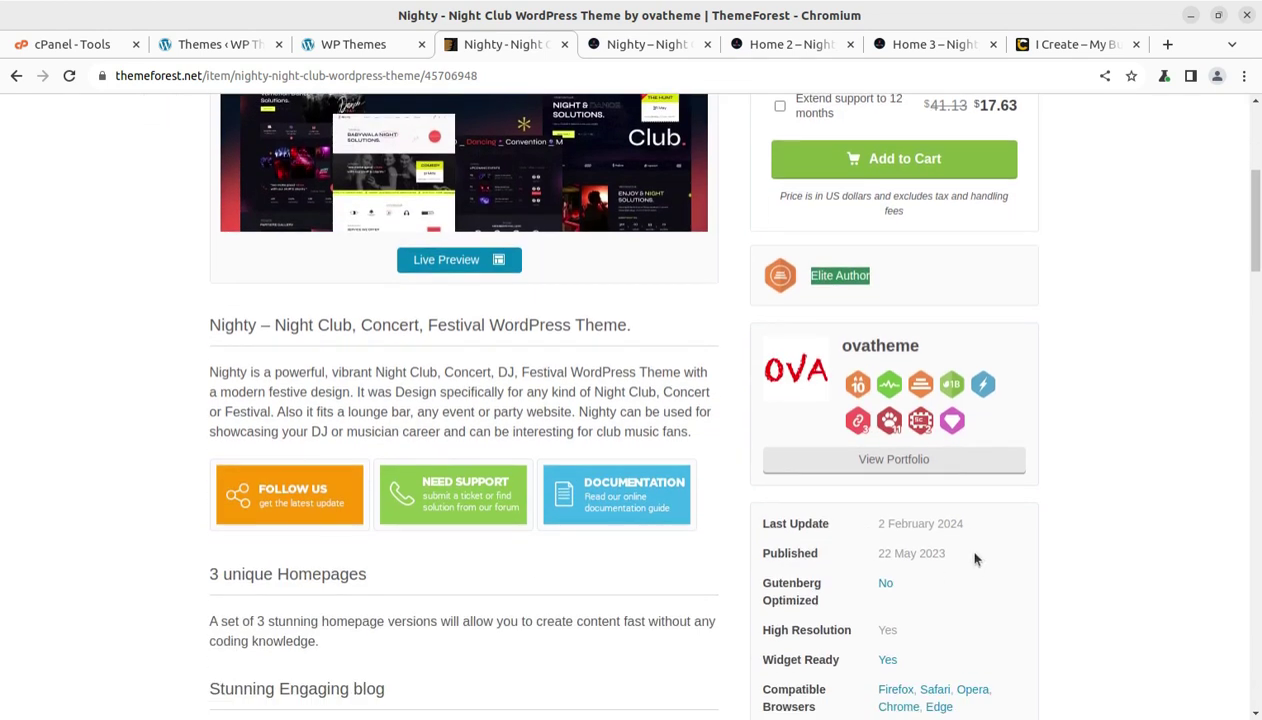
left_click_drag(950, 553, 876, 557)
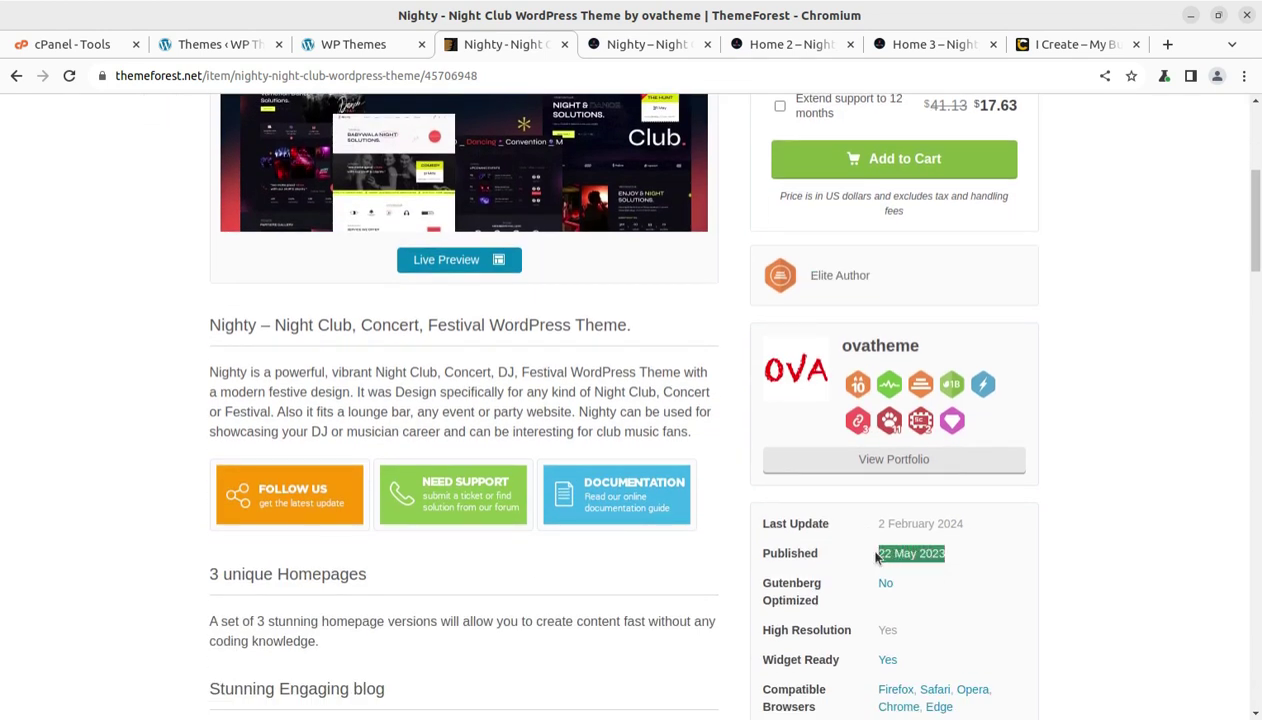
left_click_drag(963, 523, 872, 531)
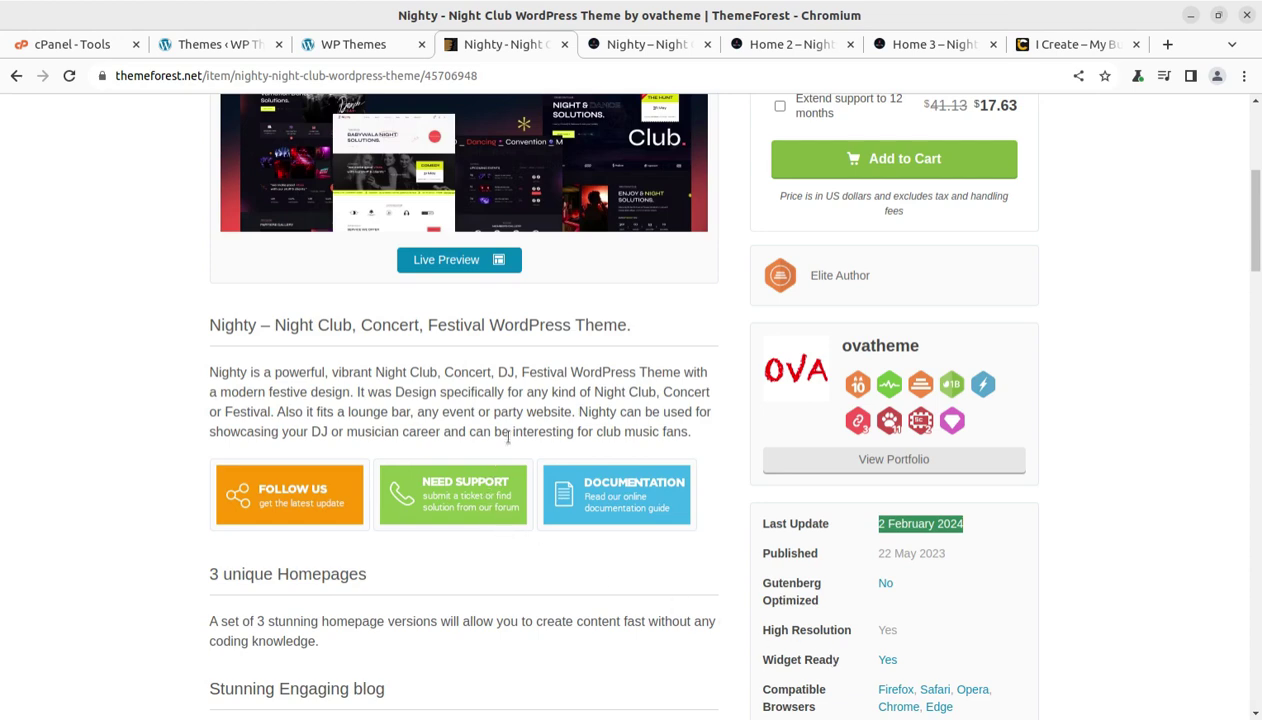
- Go back to Nighty's theme details in the WordPress admin and activate the theme
left_click(645, 46)
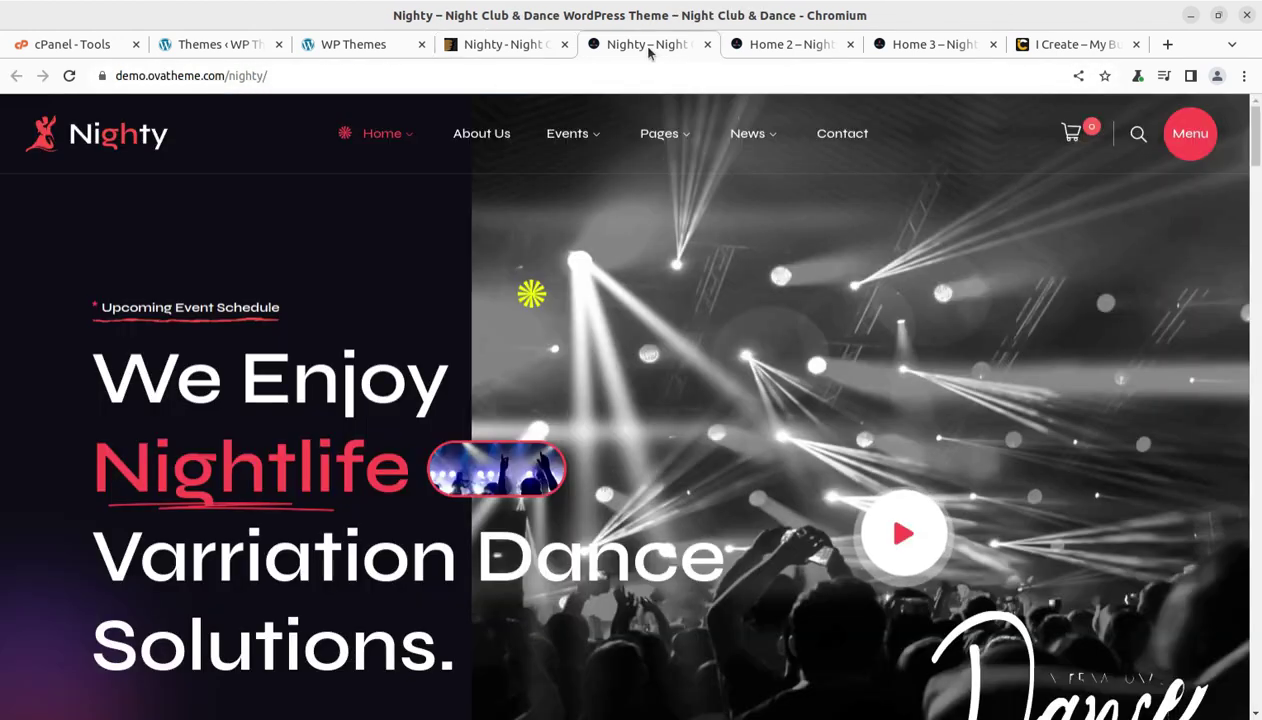
left_click(352, 46)
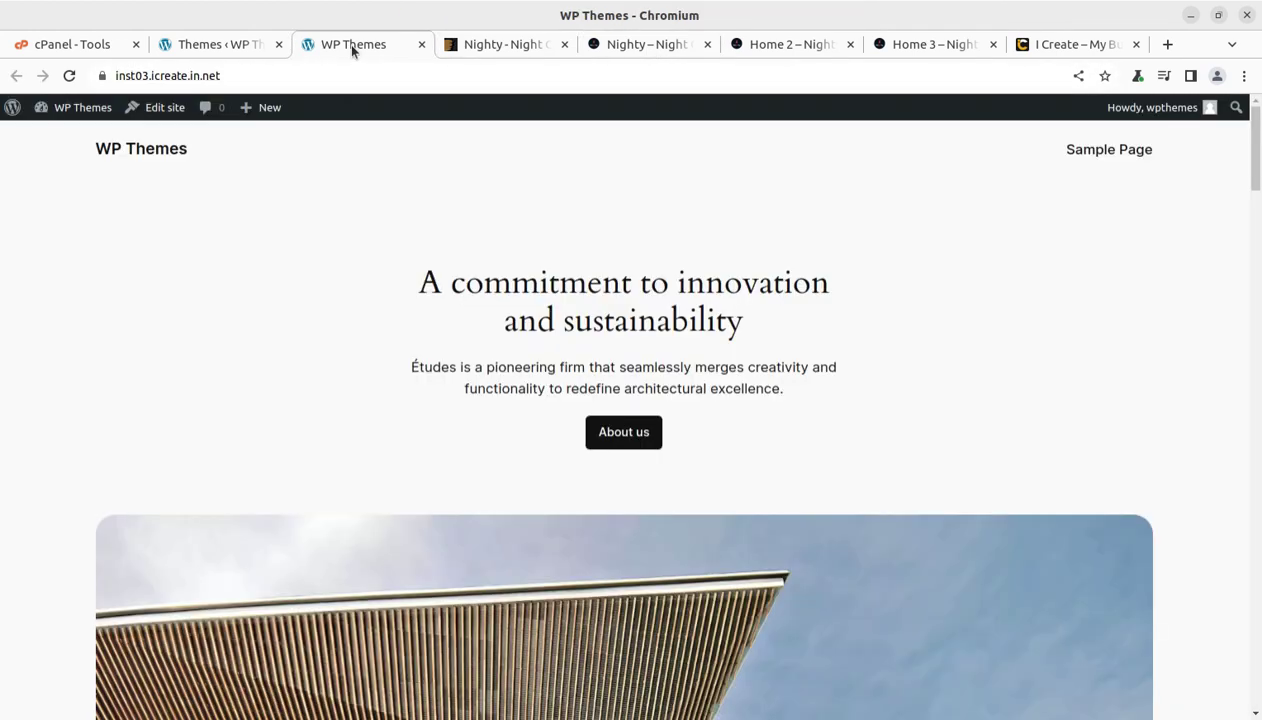
left_click(189, 46)
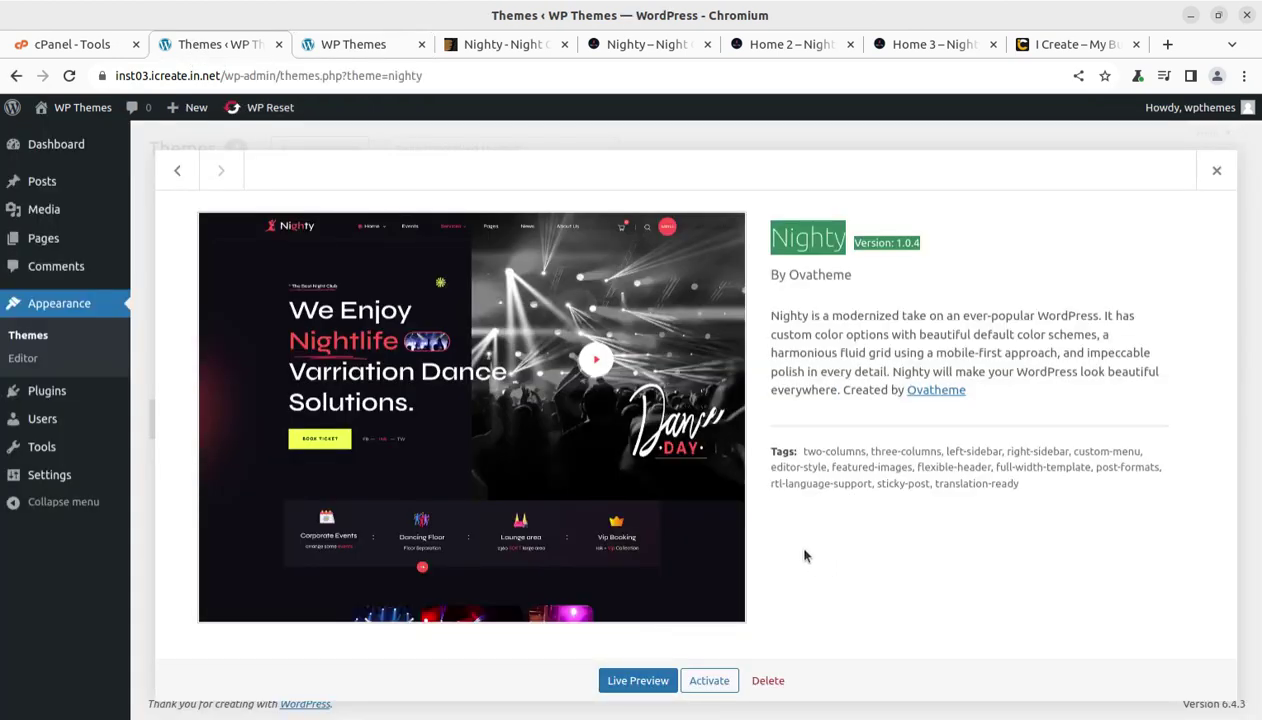
left_click(706, 681)
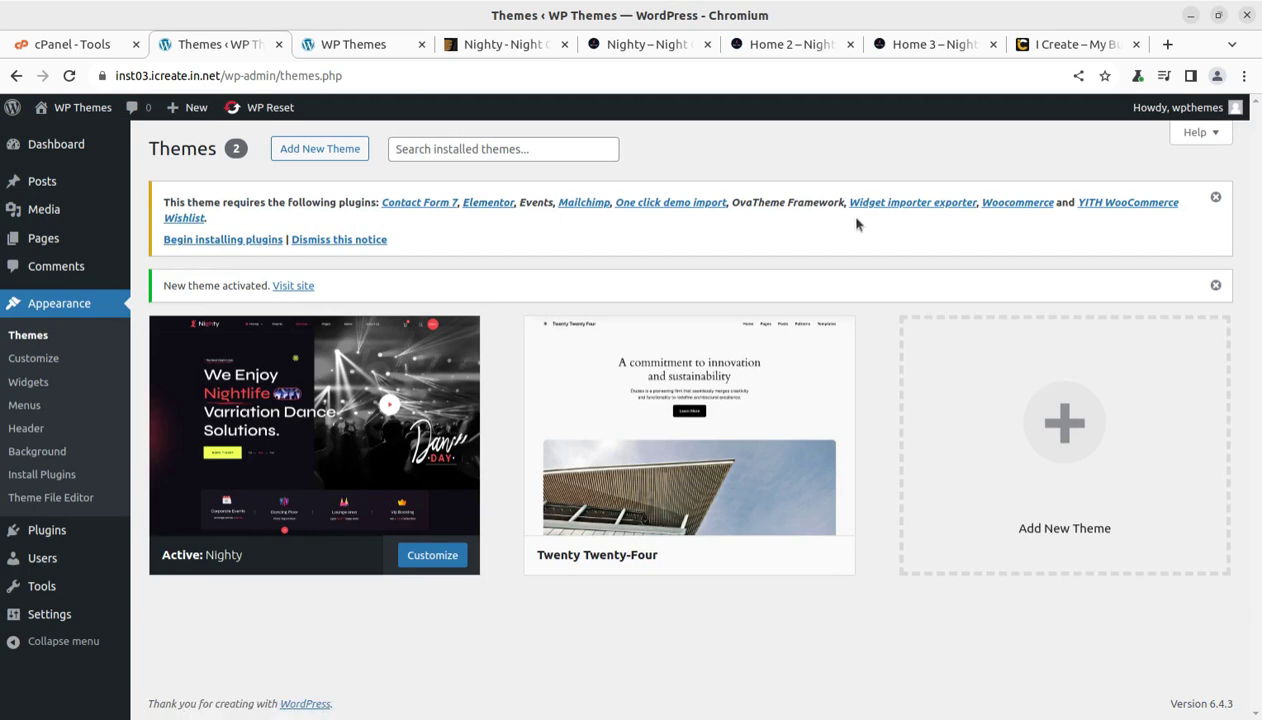
left_click(233, 241)
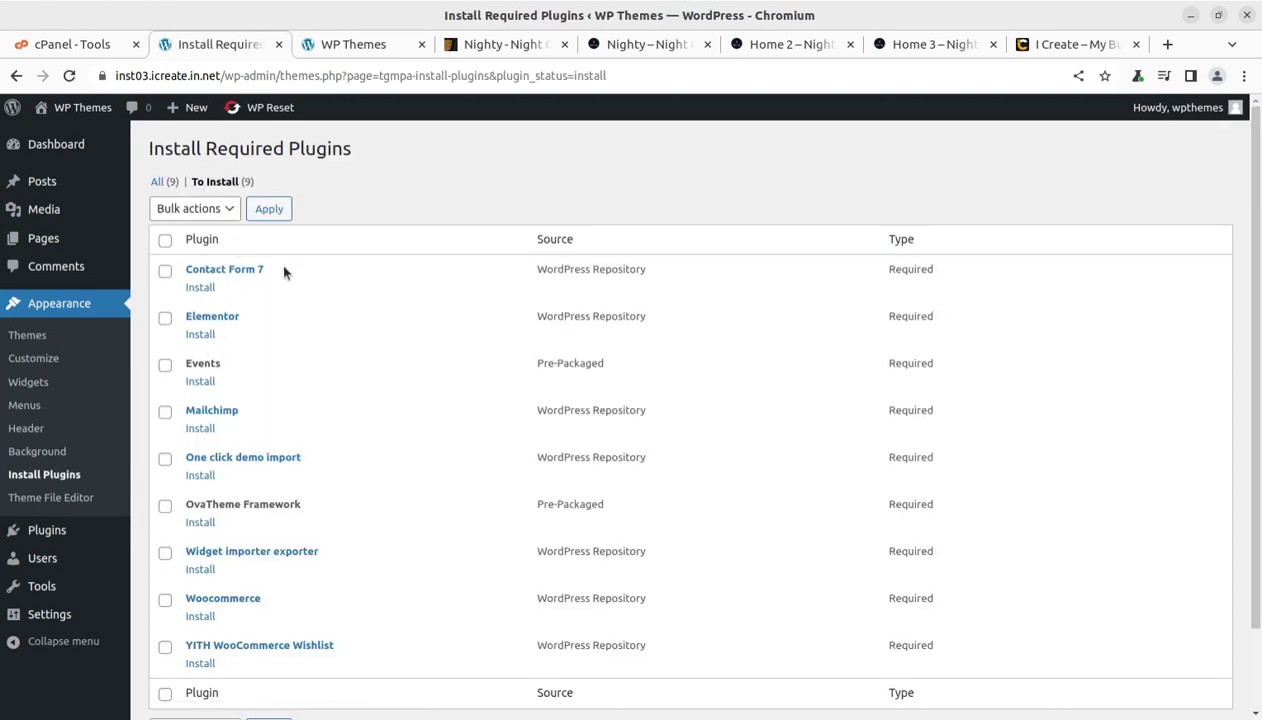
left_click_drag(263, 269, 184, 270)
left_click_drag(265, 321, 182, 317)
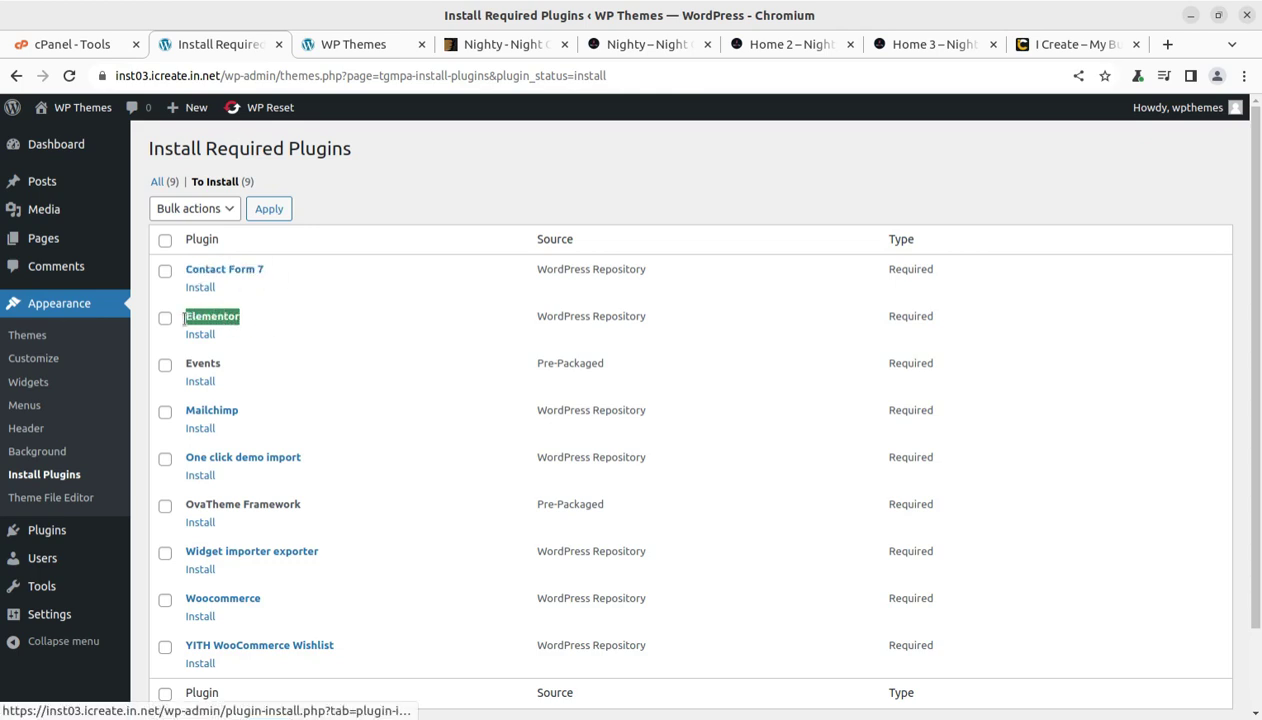
left_click_drag(236, 353, 184, 362)
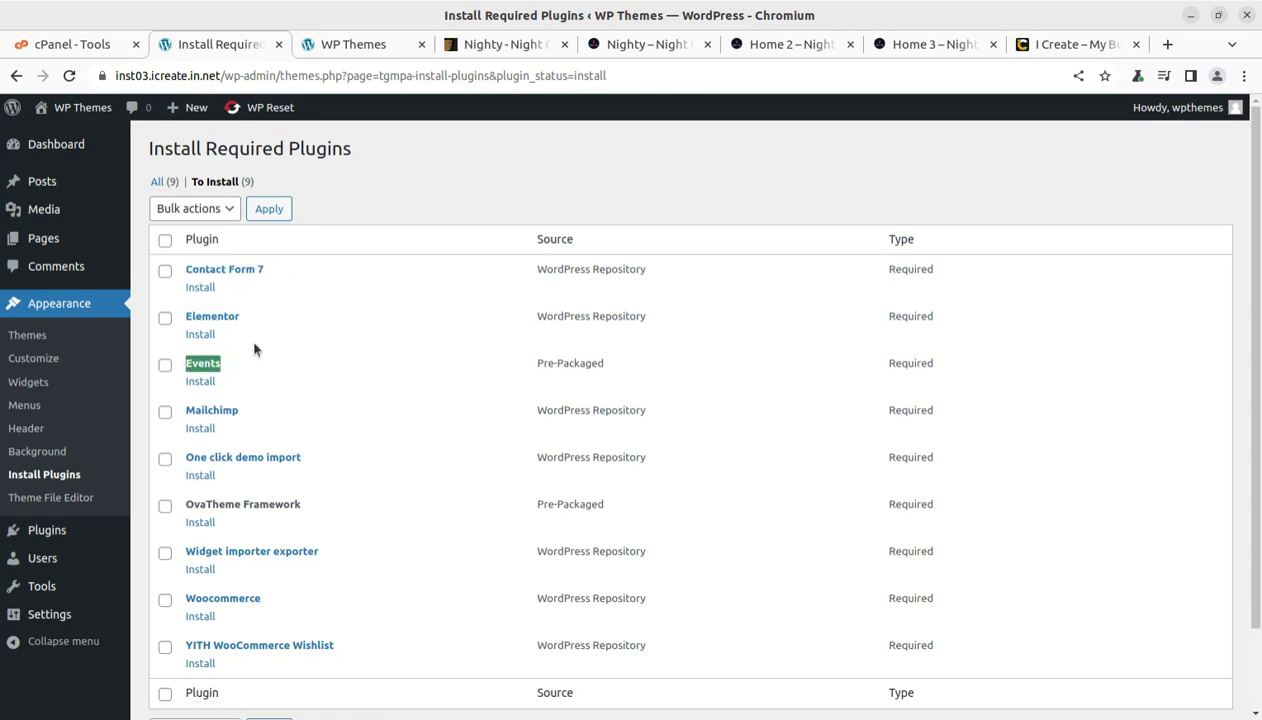
scroll(348, 347, "down", 2)
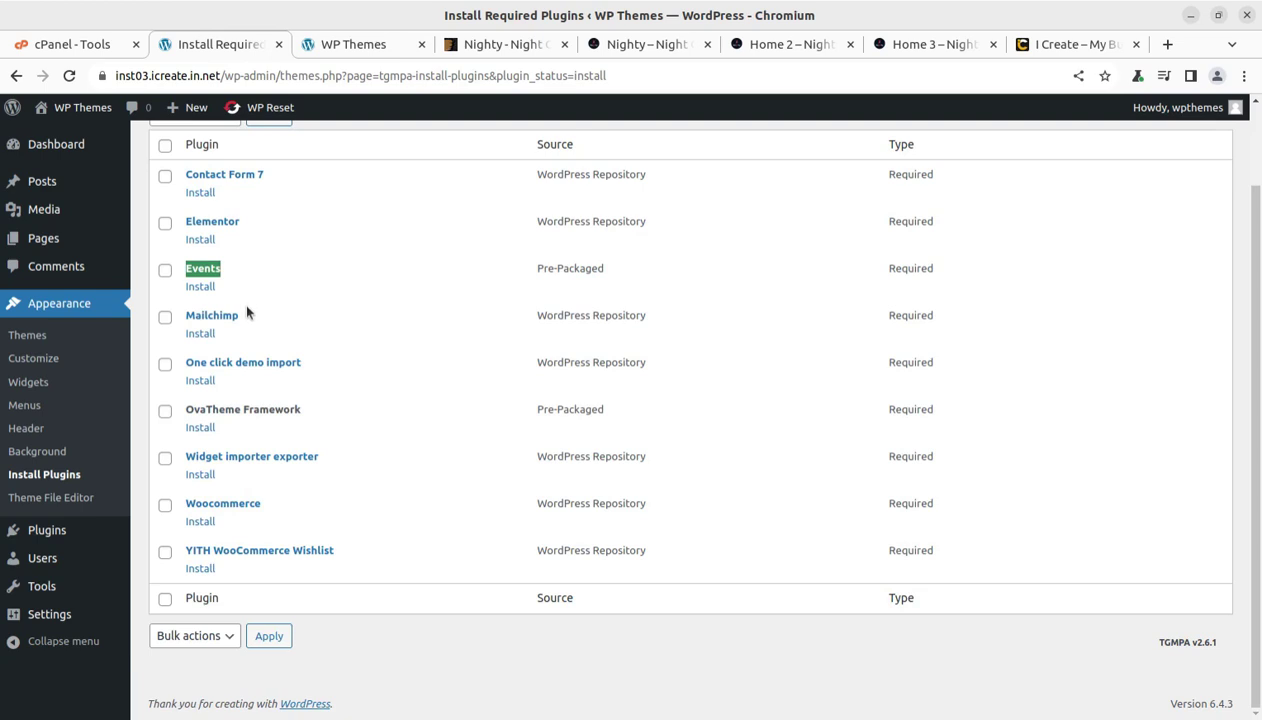
left_click_drag(247, 321, 182, 325)
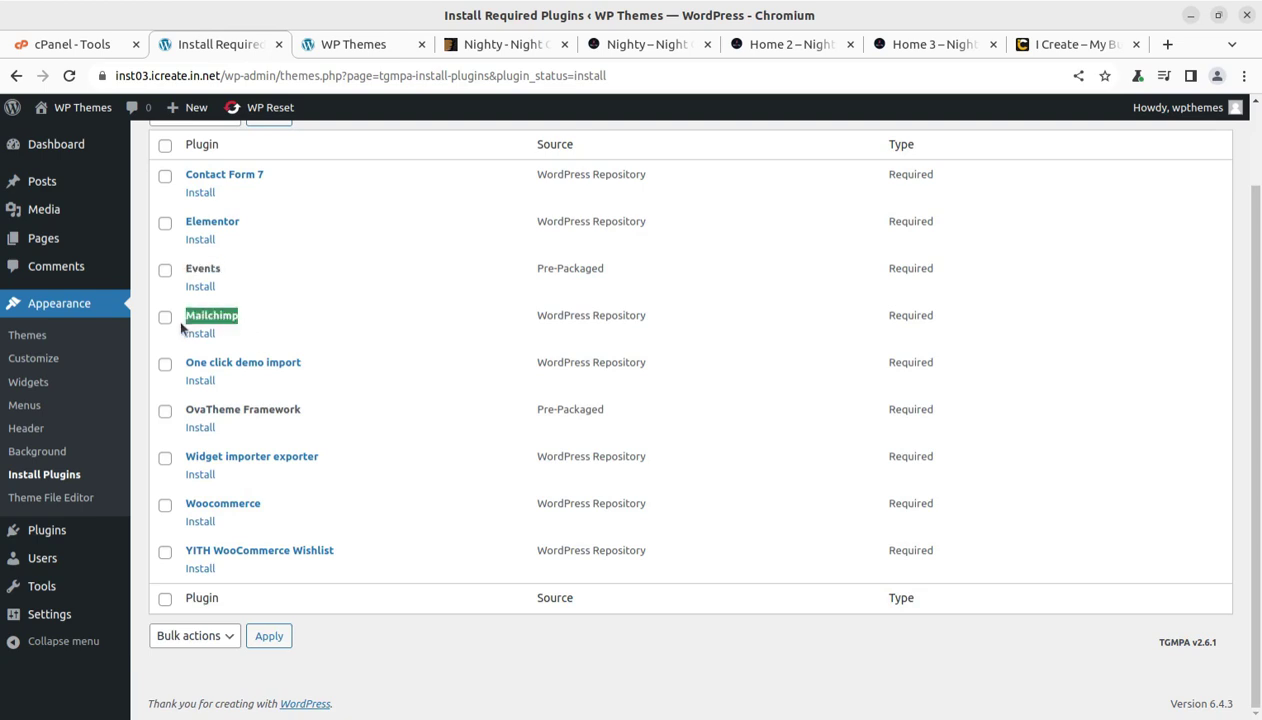
left_click_drag(314, 361, 183, 371)
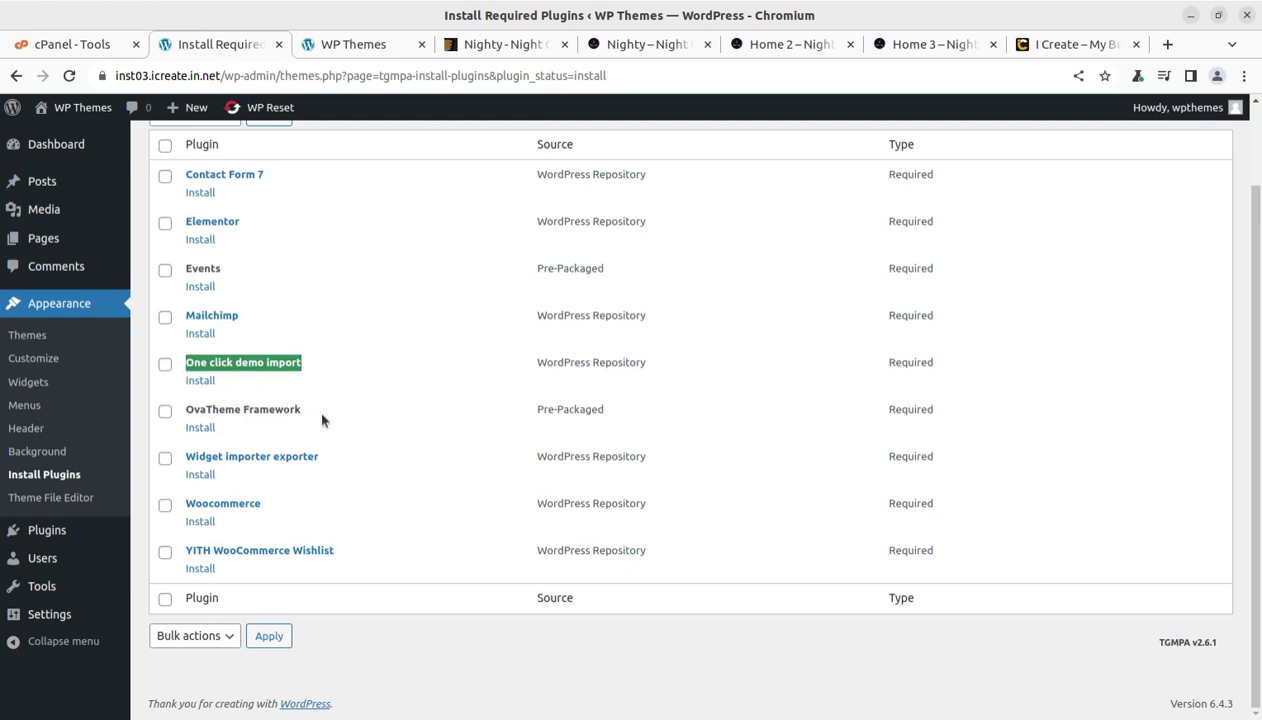
left_click_drag(318, 420, 185, 414)
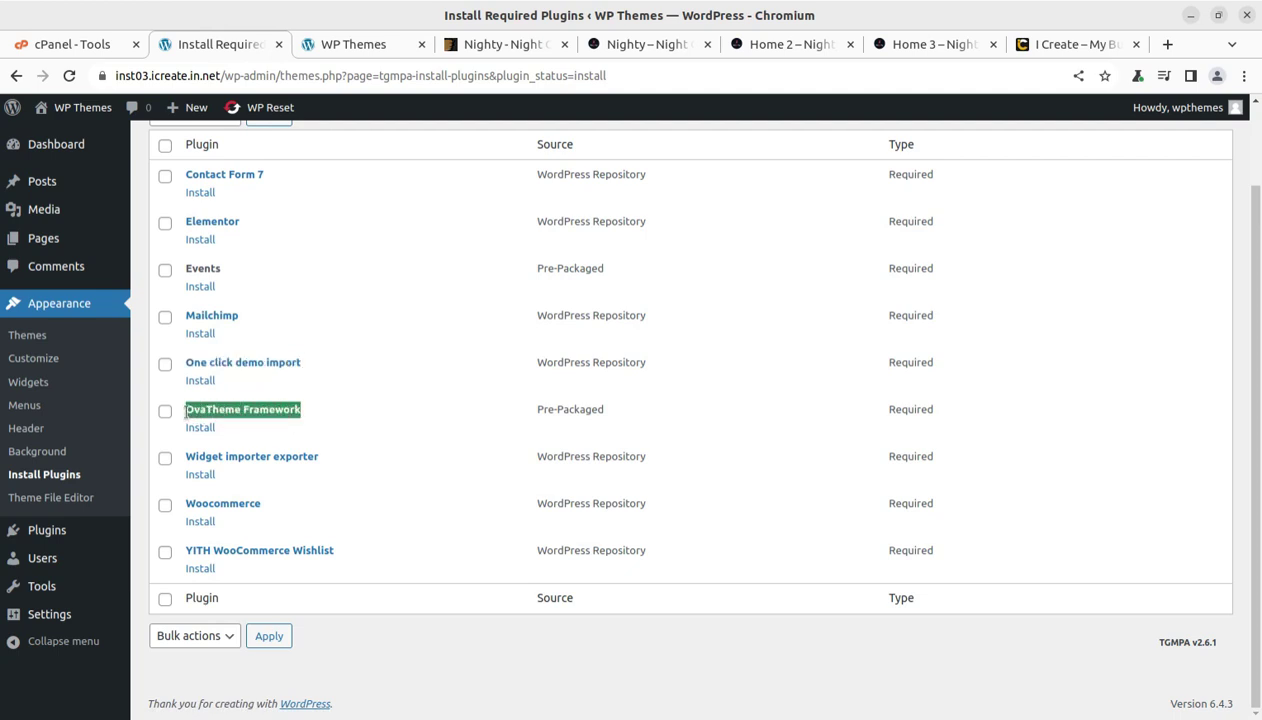
left_click_drag(352, 456, 197, 449)
left_click_drag(263, 503, 185, 504)
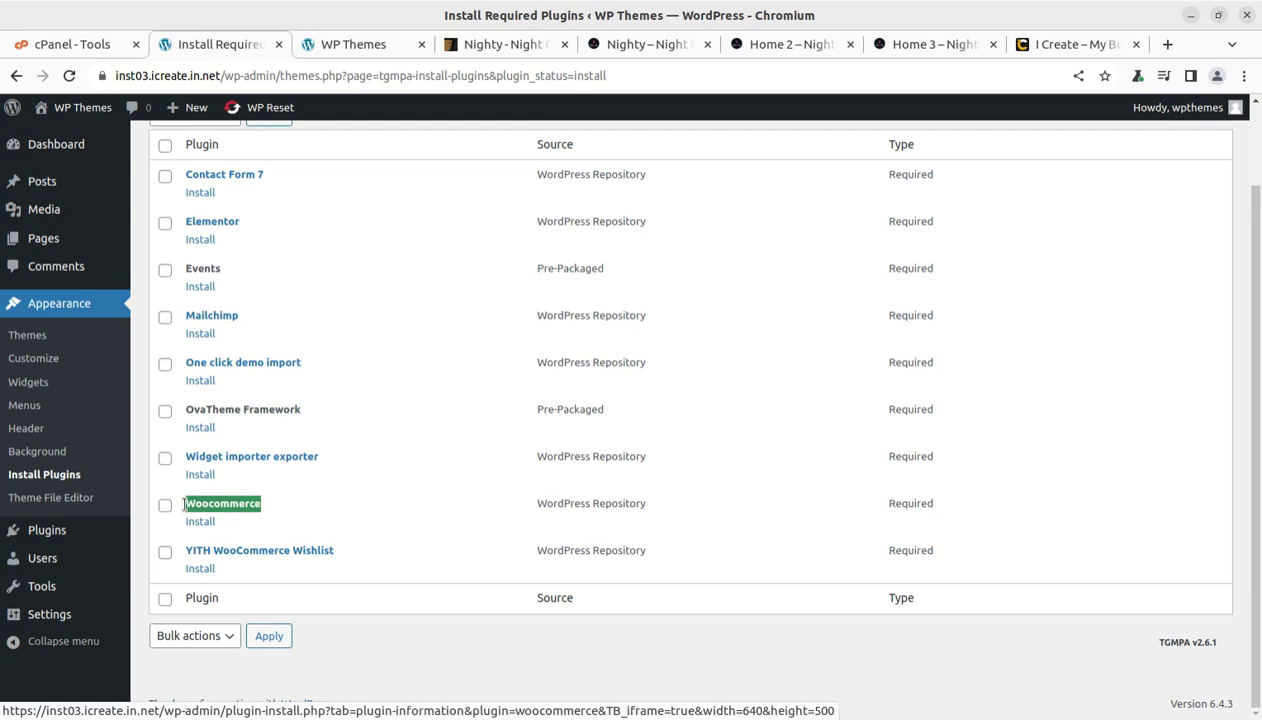
left_click_drag(369, 551, 183, 553)
scroll(183, 553, "up", 2)
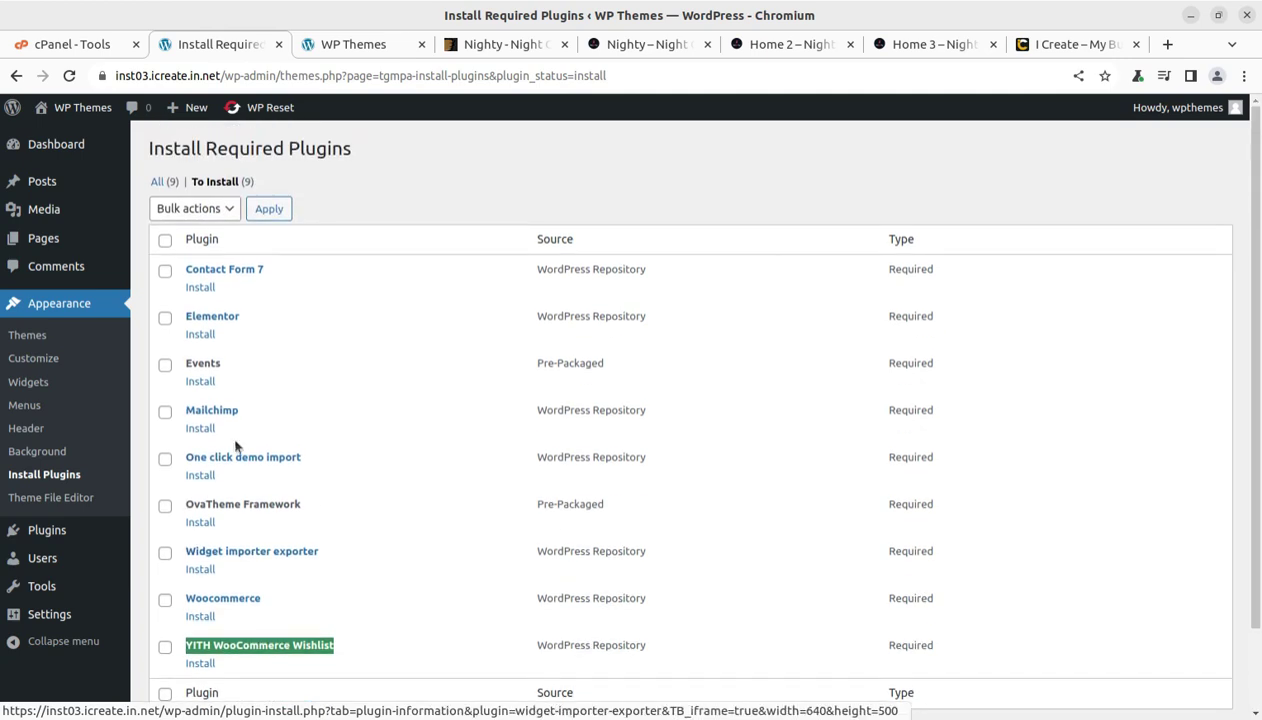
- Bulk-install all nine required plugins, Contact Form 7 through YITH WooCommerce Wishlist
left_click(164, 241)
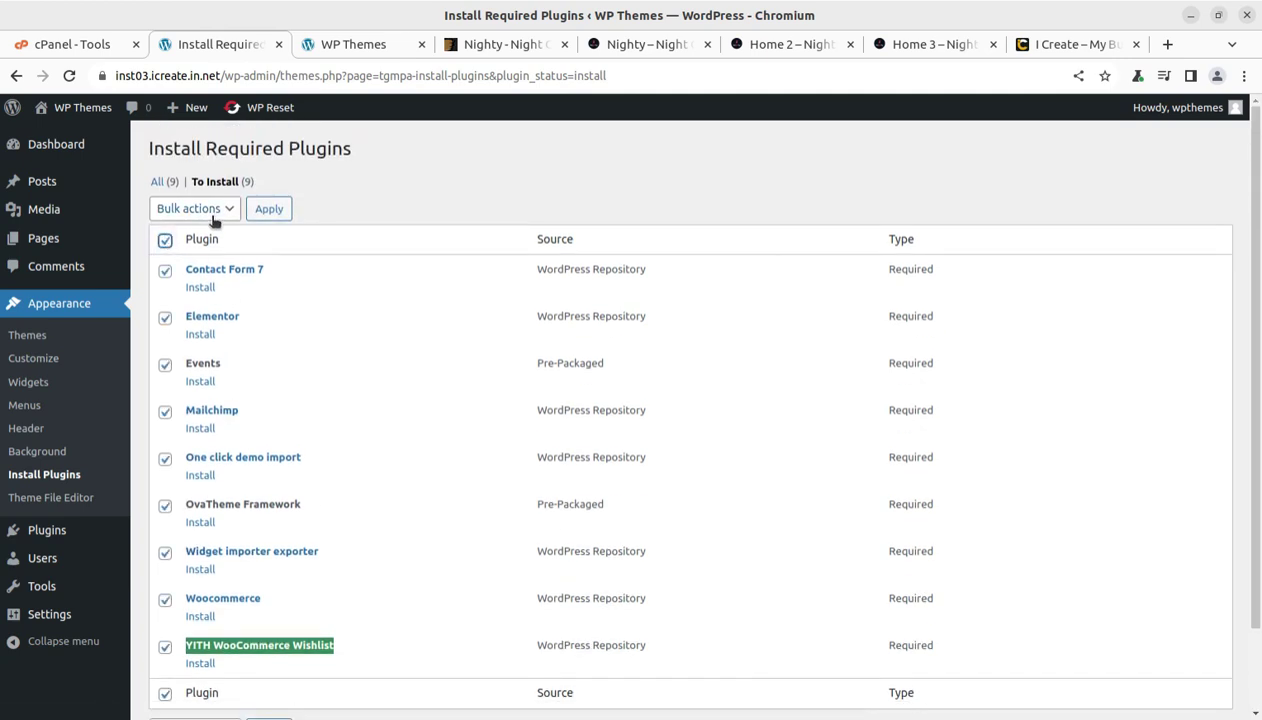
left_click(195, 211)
left_click(177, 244)
left_click(278, 213)
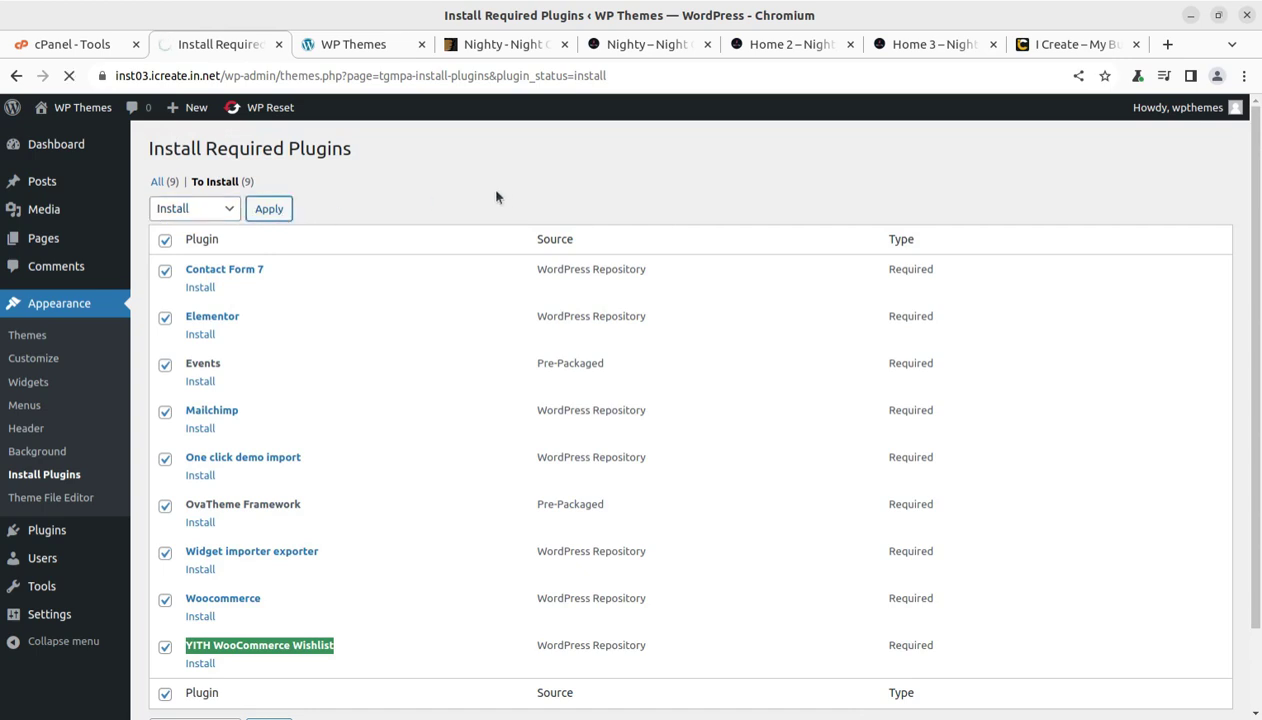
scroll(870, 335, "down", 2)
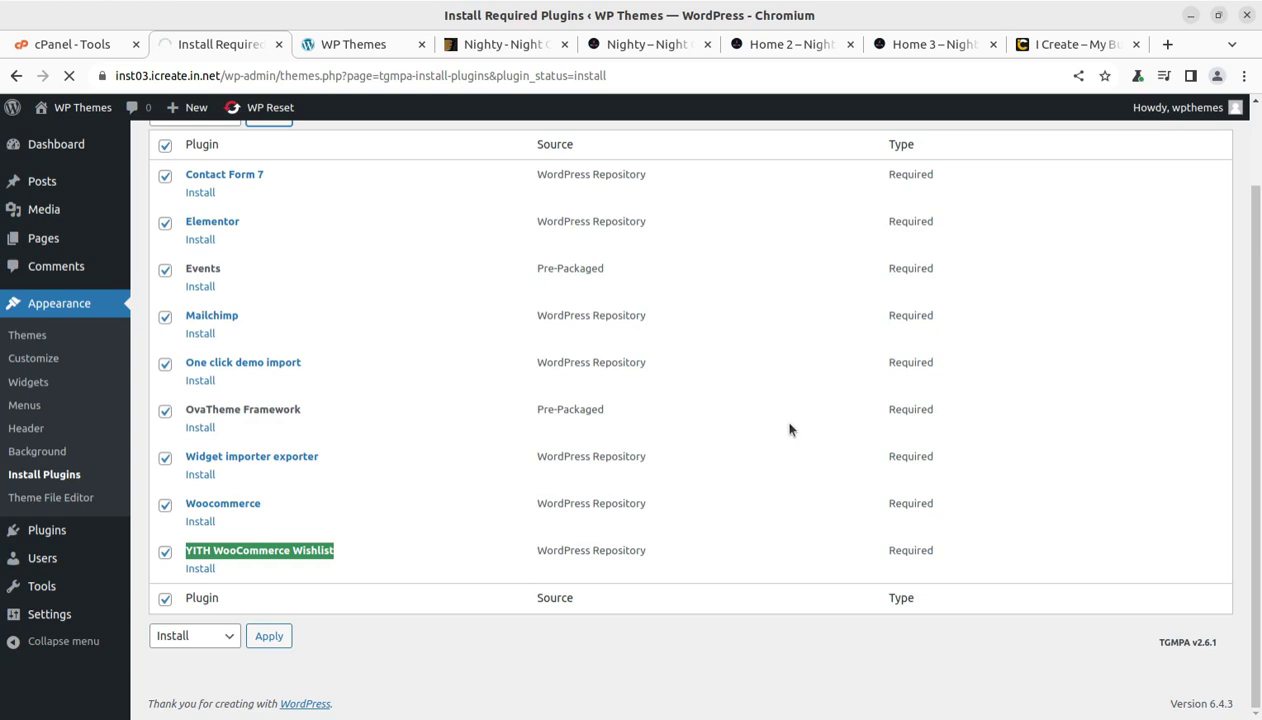
scroll(600, 320, "up", 2)
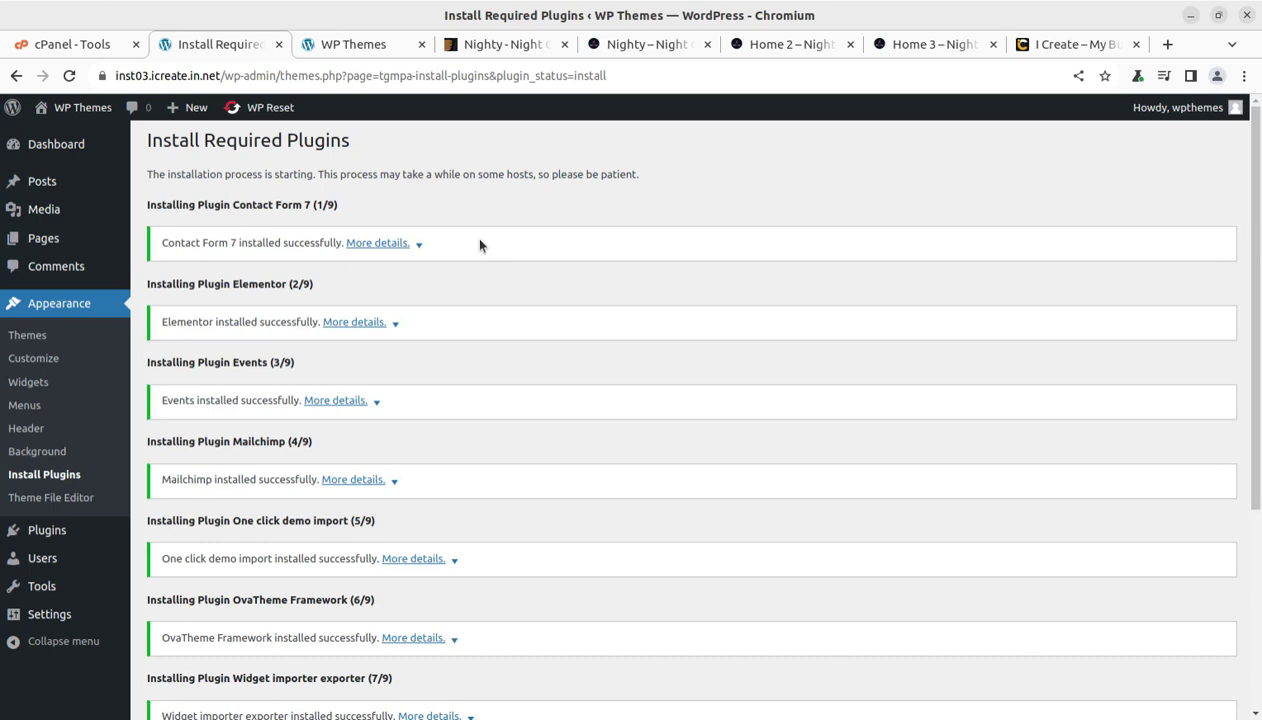
scroll(420, 249, "down", 2)
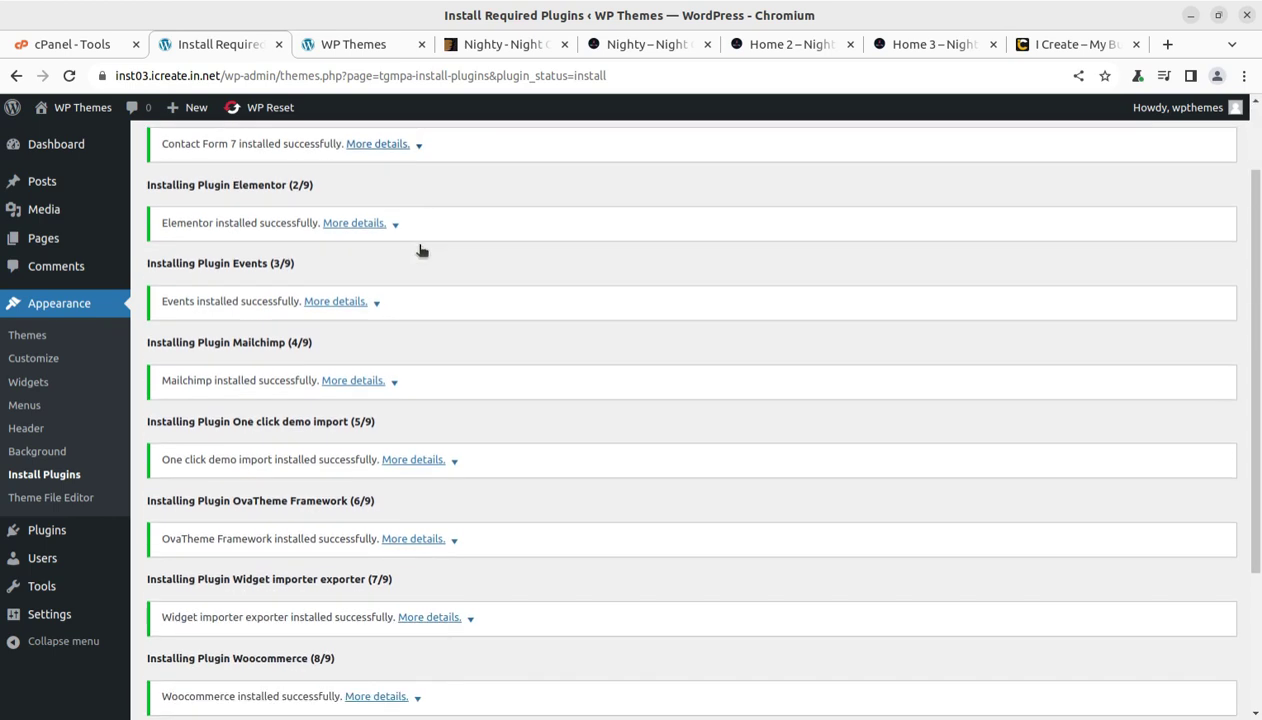
scroll(420, 252, "down", 3)
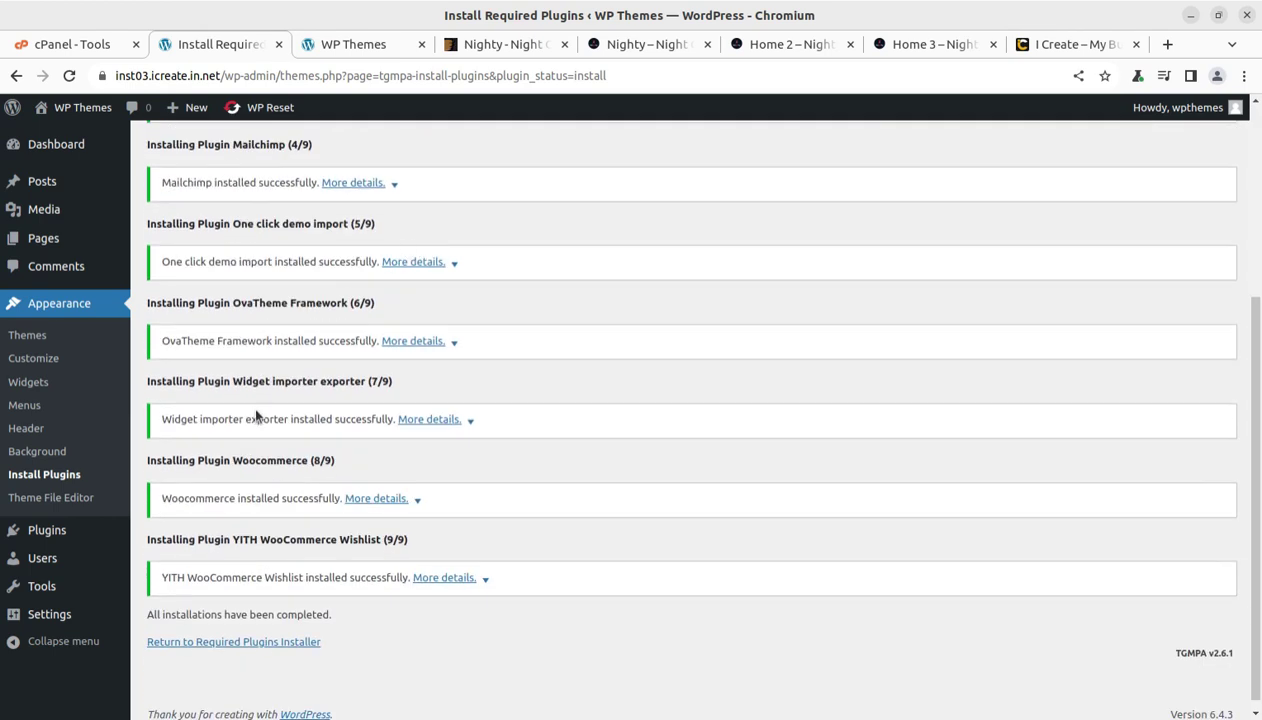
scroll(255, 401, "up", 1)
scroll(234, 355, "down", 2)
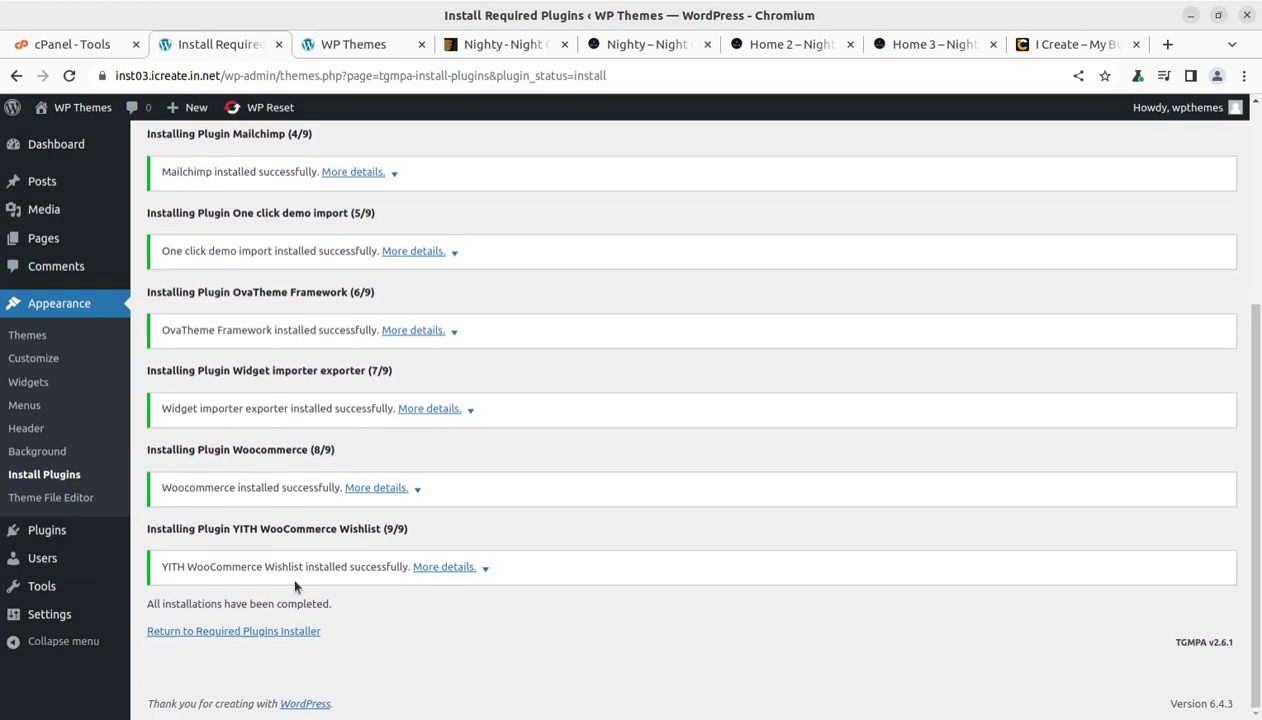
- Bulk-activate all nine installed plugins from the Required Plugins Installer
left_click(220, 630)
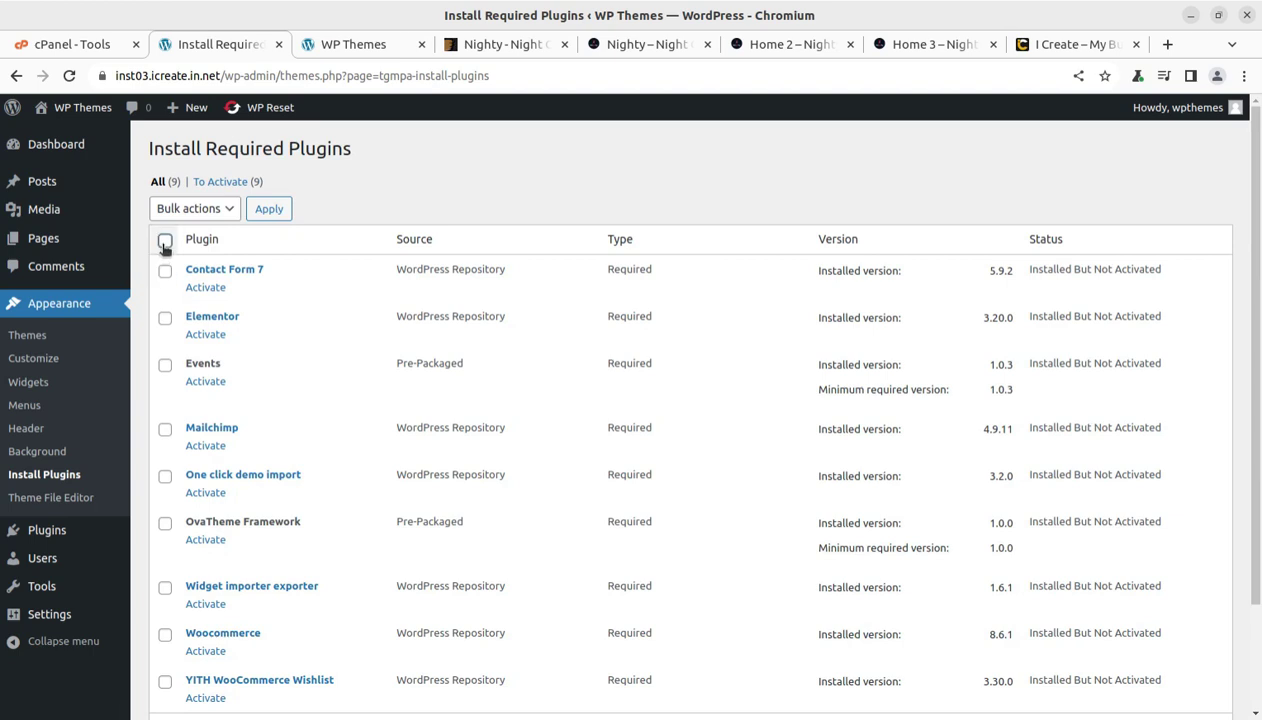
left_click(165, 240)
left_click(195, 209)
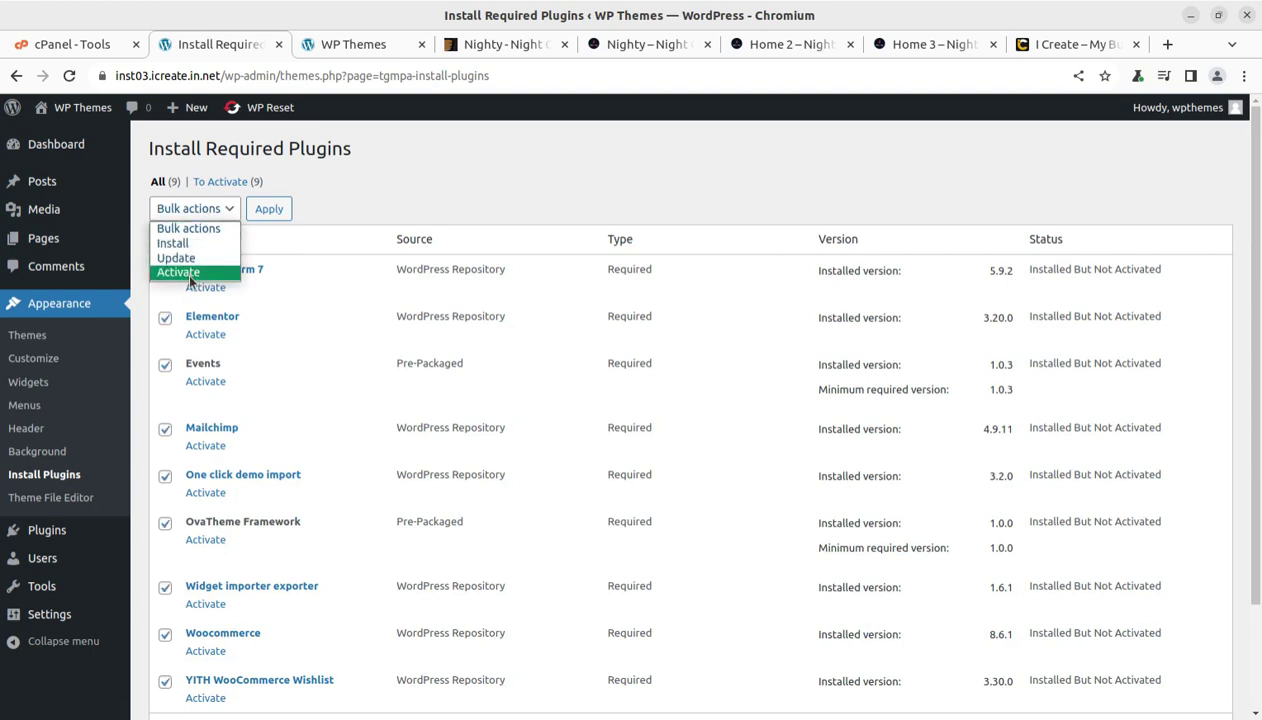
left_click(185, 272)
left_click(262, 212)
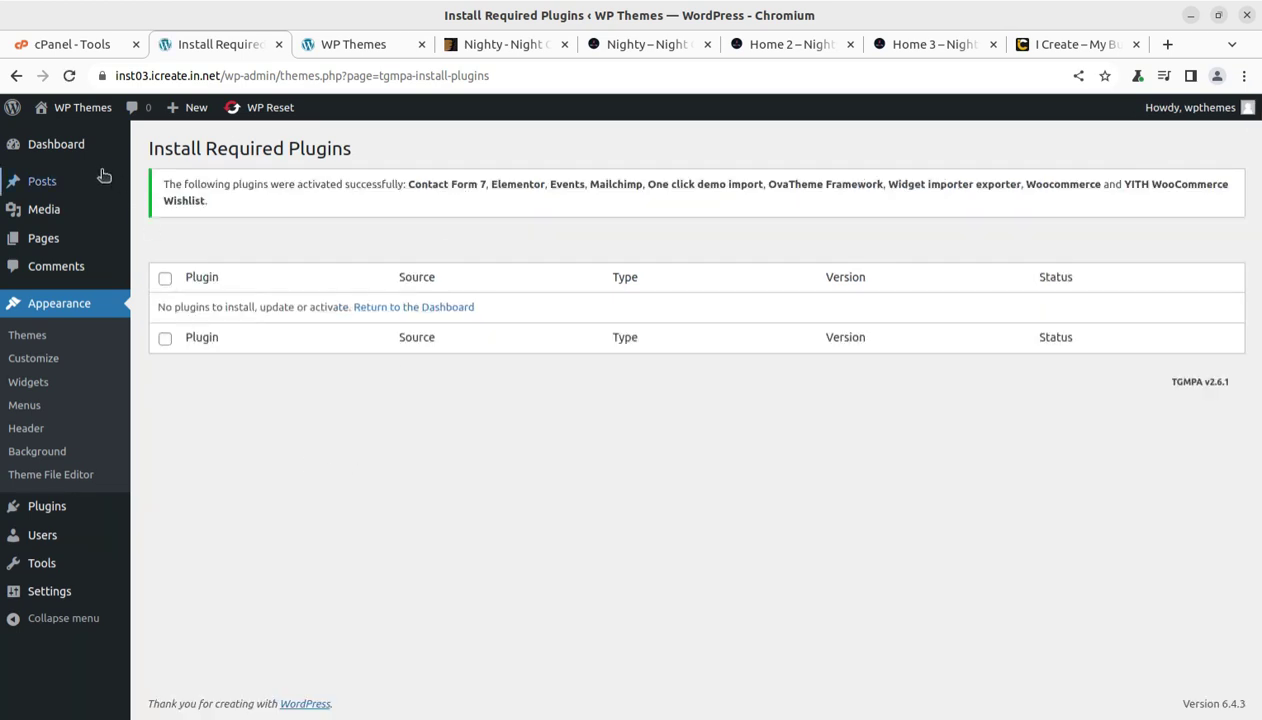
- Go to the Dashboard, dismiss the Elementor wizard and reload the front page to see Nighty's styling
mouse_move(57, 146)
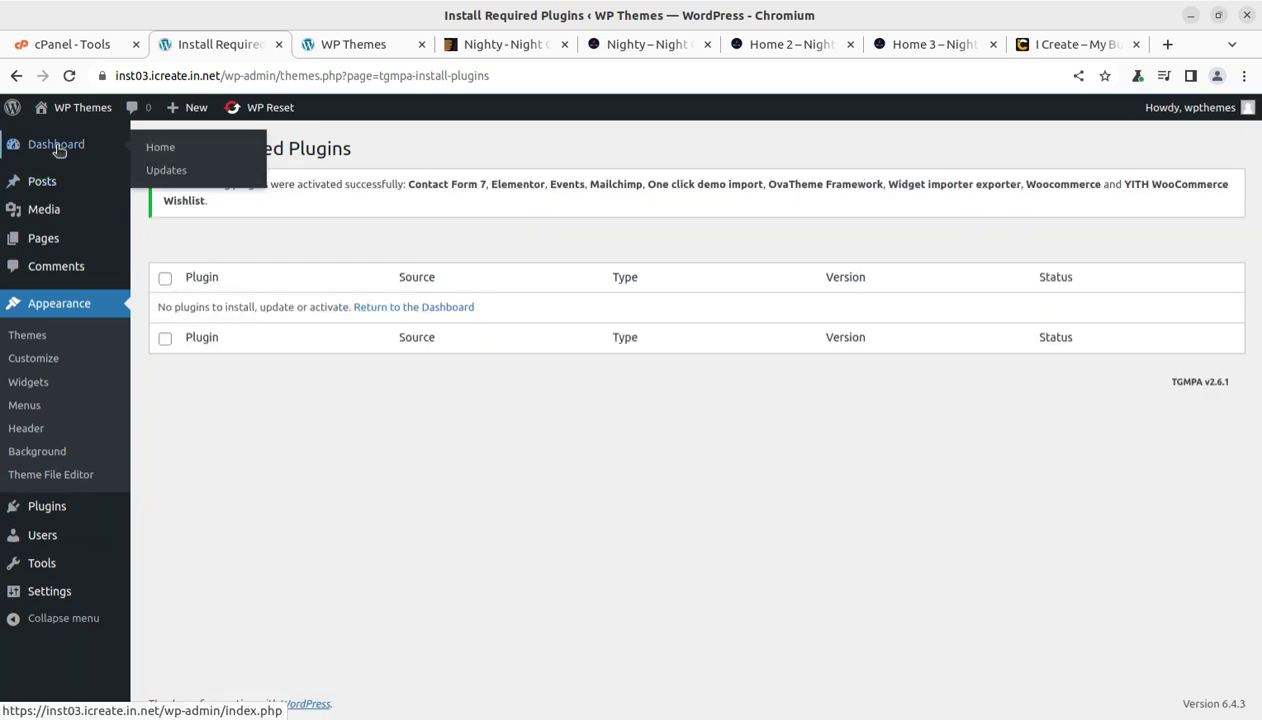
left_click(57, 147)
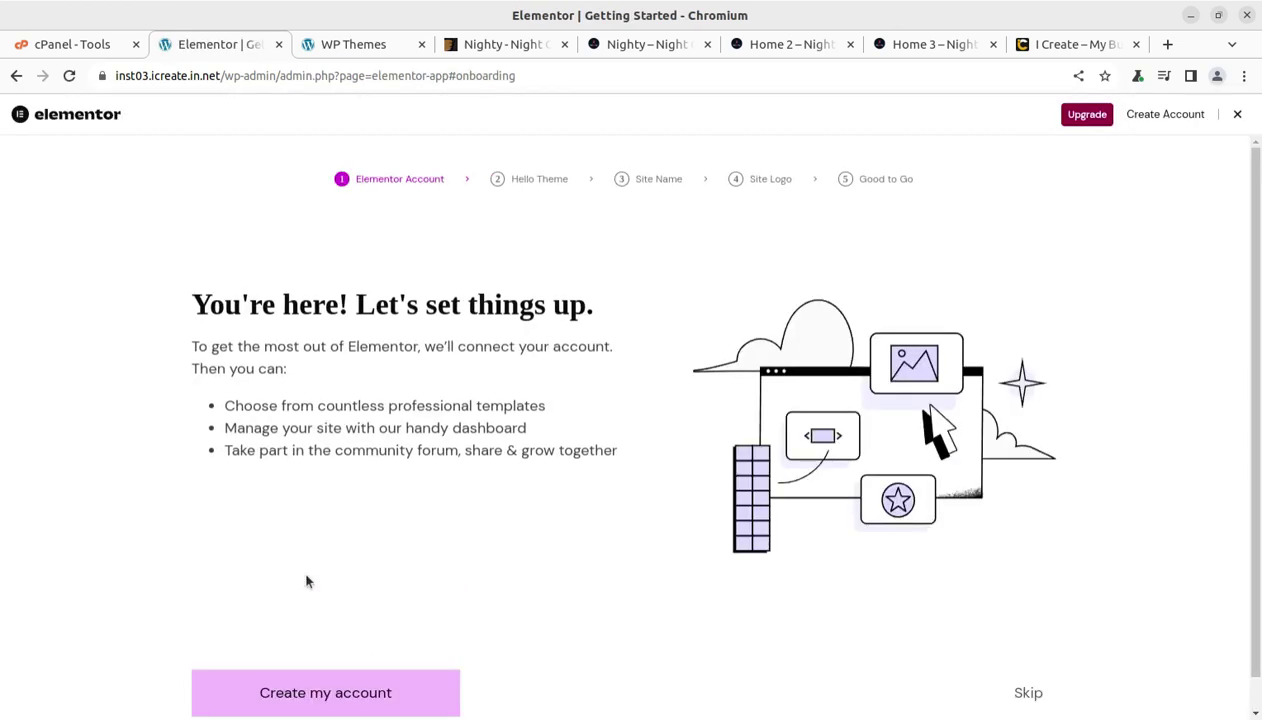
left_click(1238, 115)
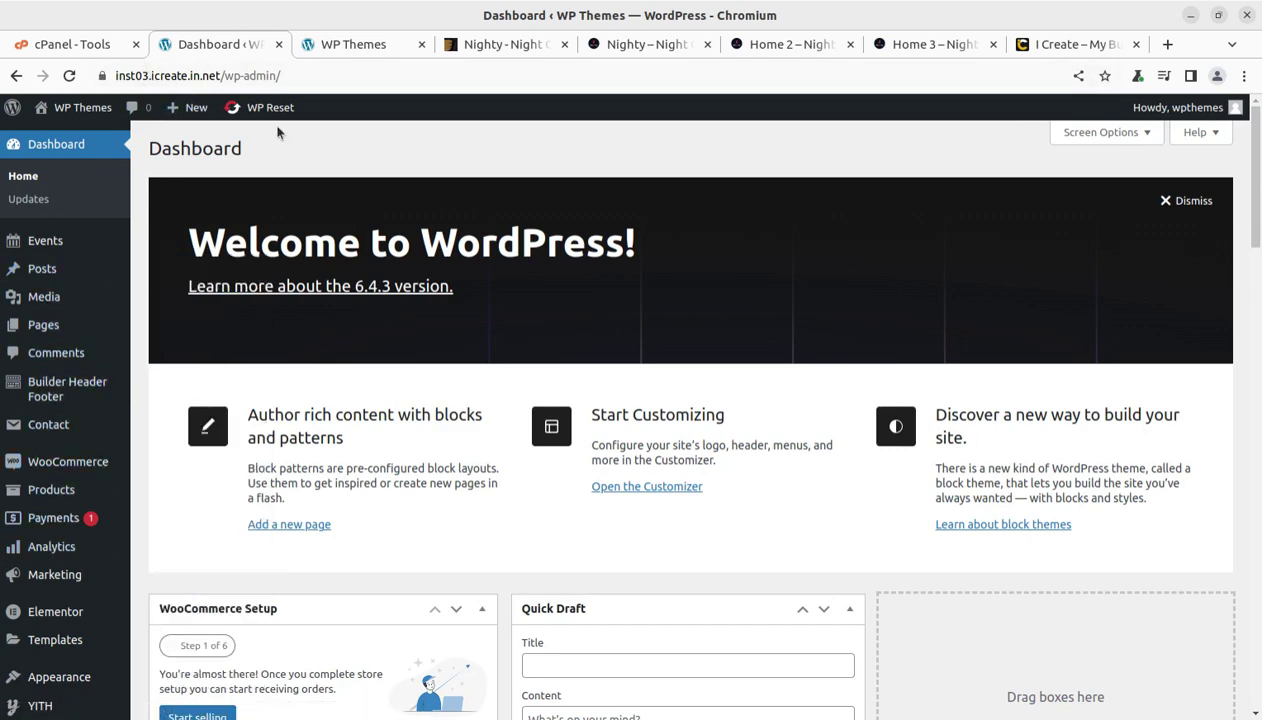
left_click(345, 47)
left_click(68, 78)
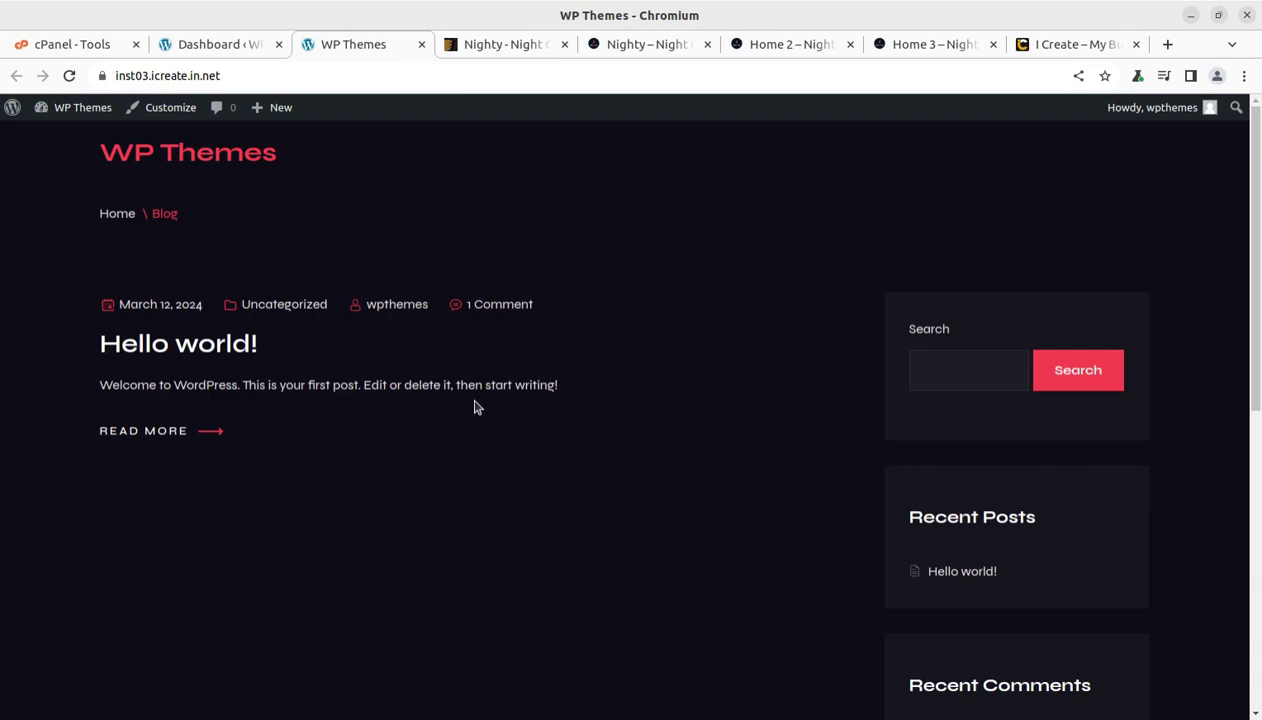
left_click(222, 45)
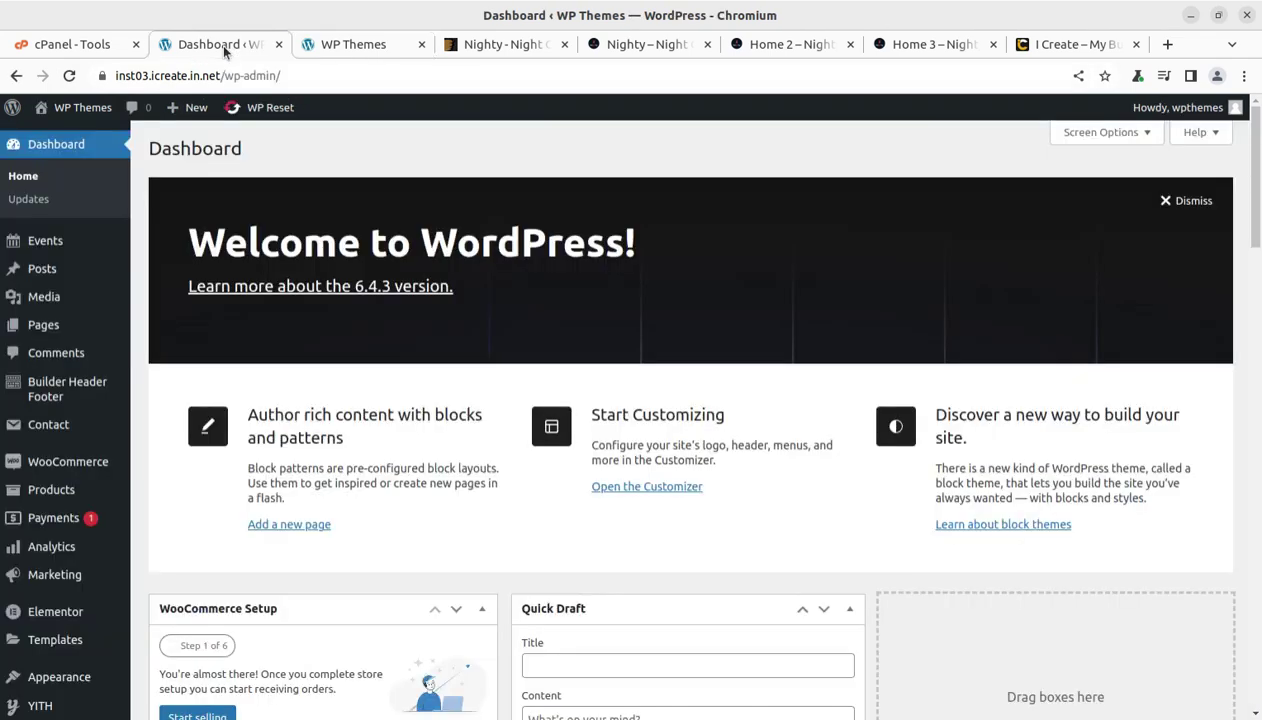
left_click(636, 46)
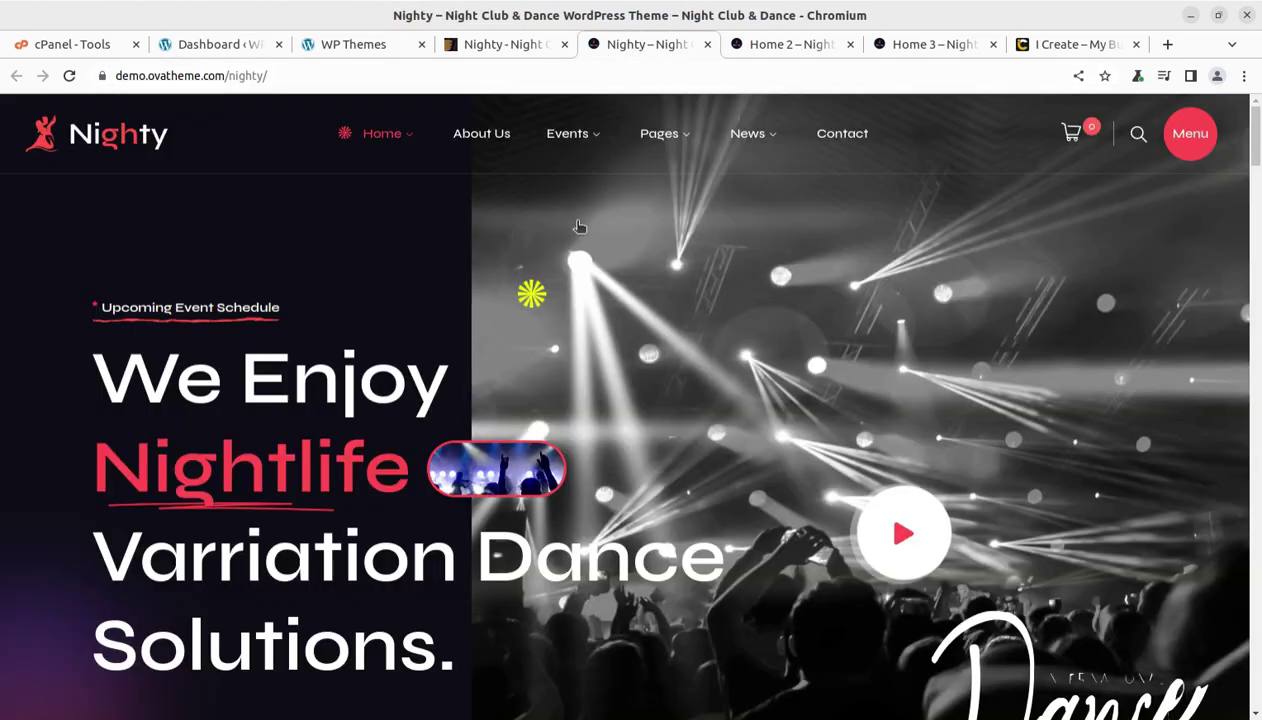
left_click(760, 46)
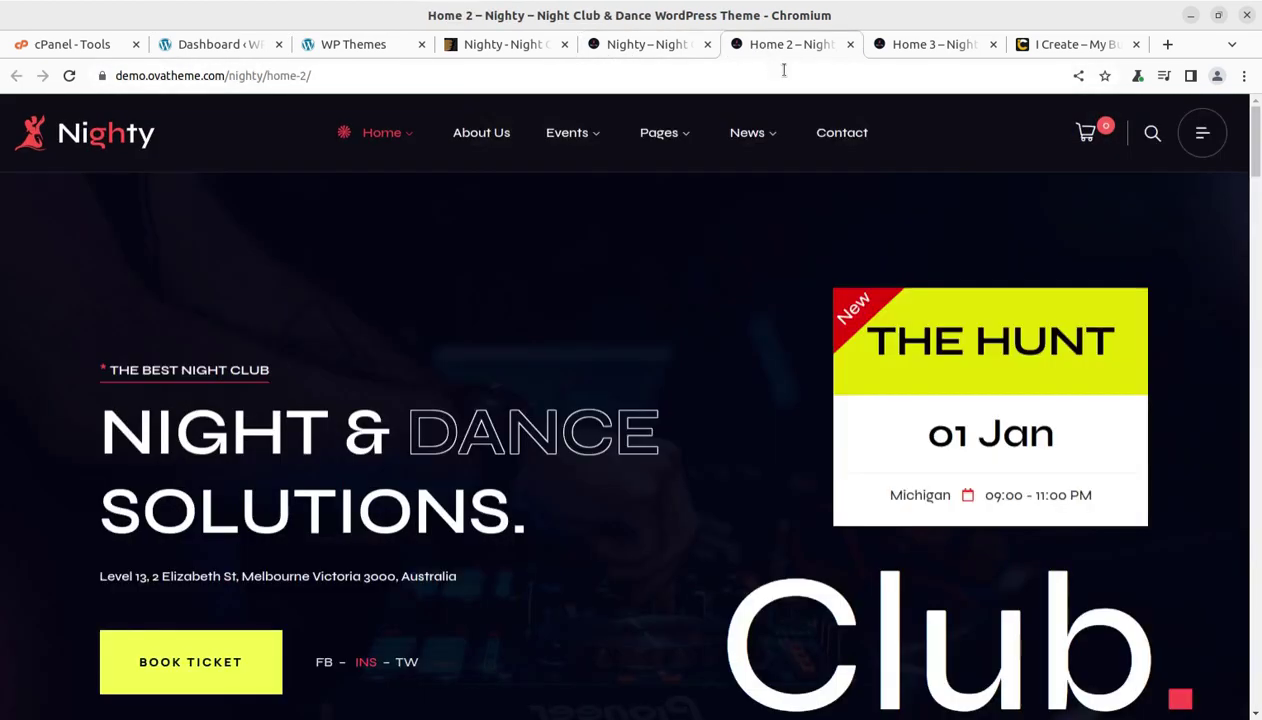
left_click(881, 47)
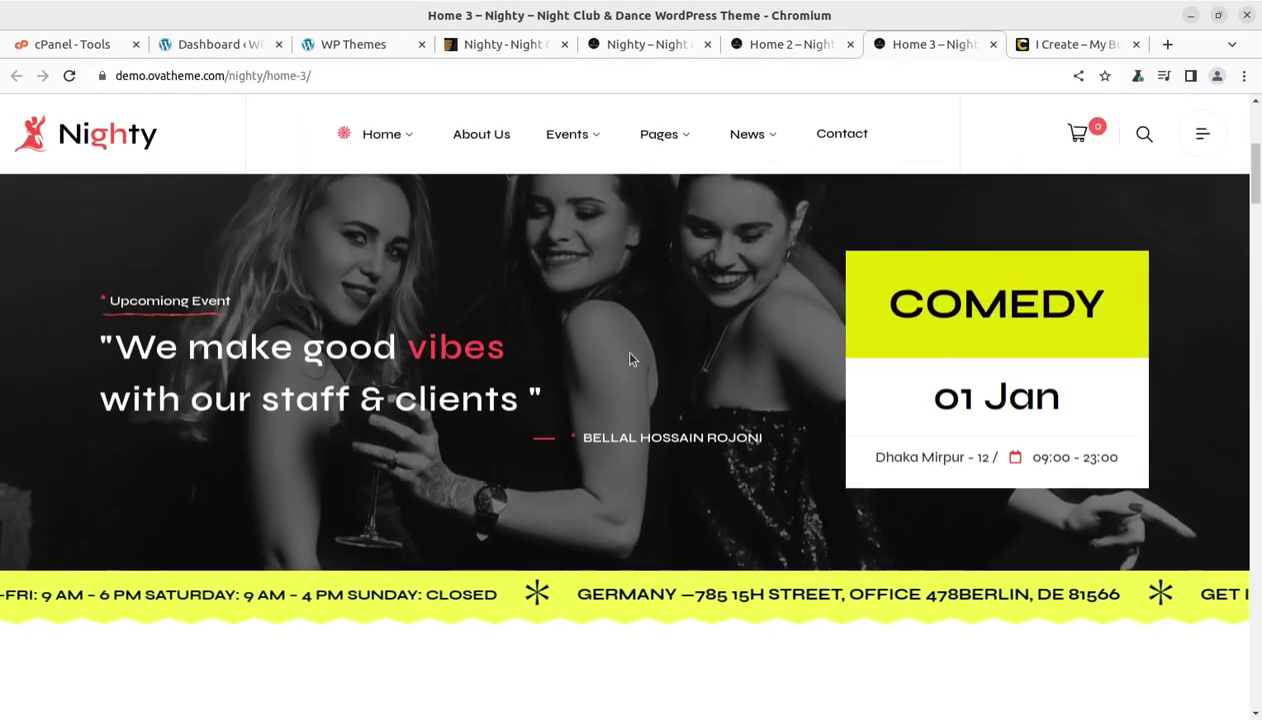
scroll(544, 479, "up", 2)
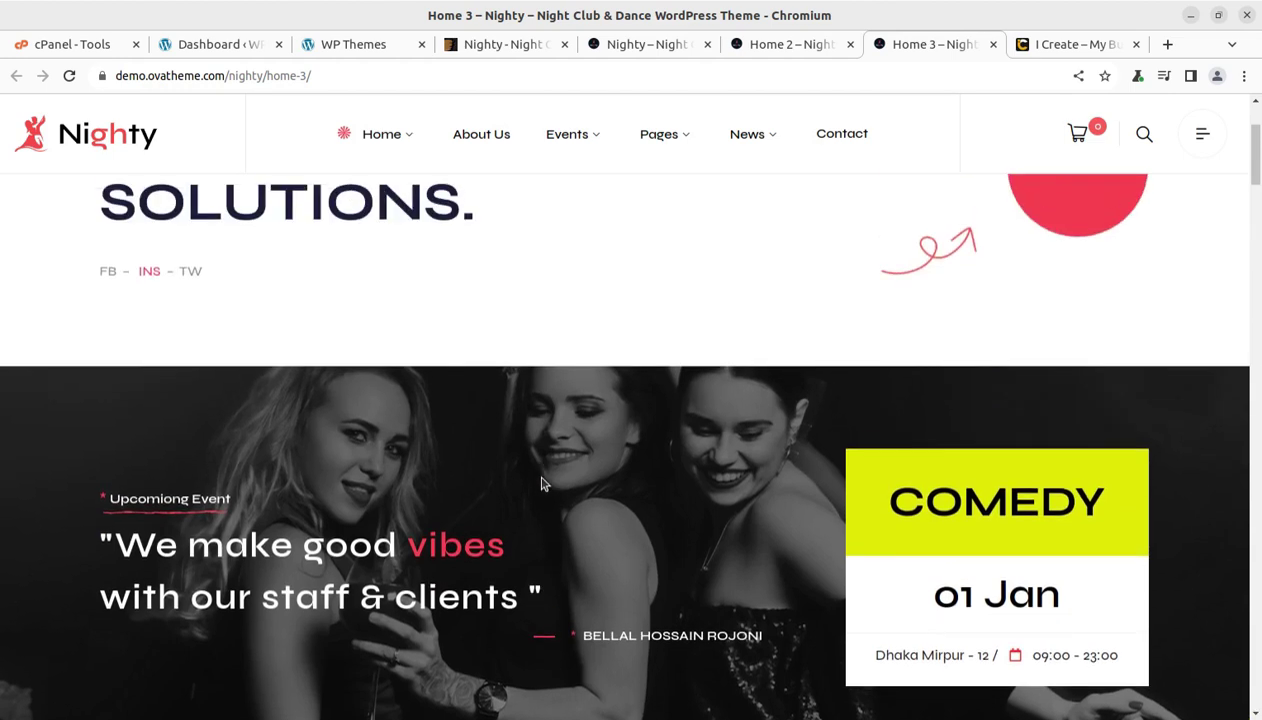
scroll(542, 484, "up", 2)
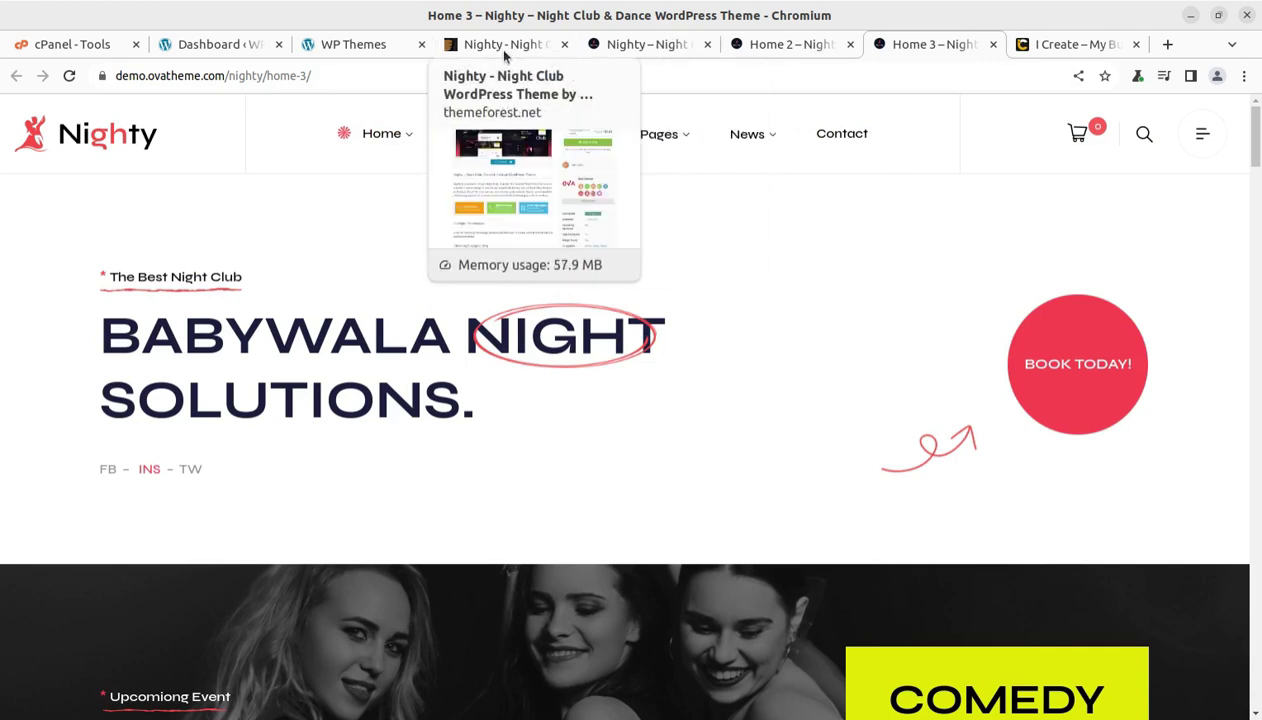
- Start the One Click Demo Import of the Nighty demo content
left_click(218, 47)
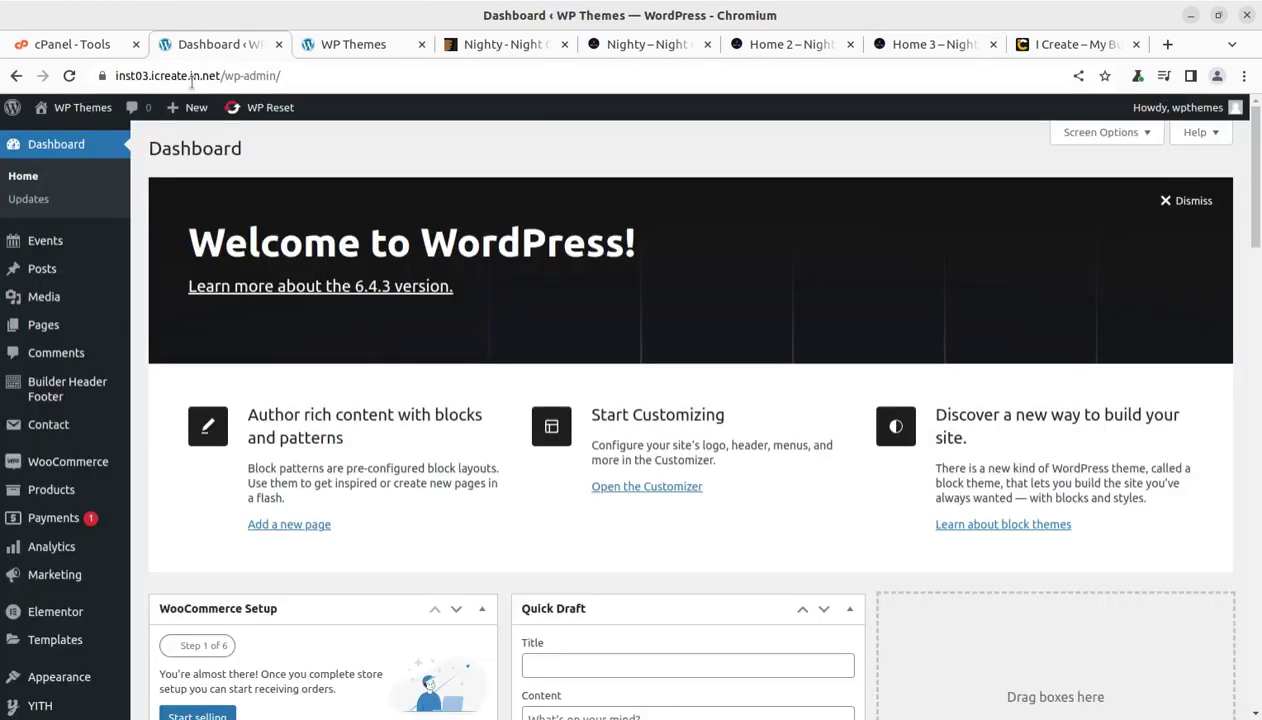
scroll(60, 465, "down", 4)
mouse_move(40, 517)
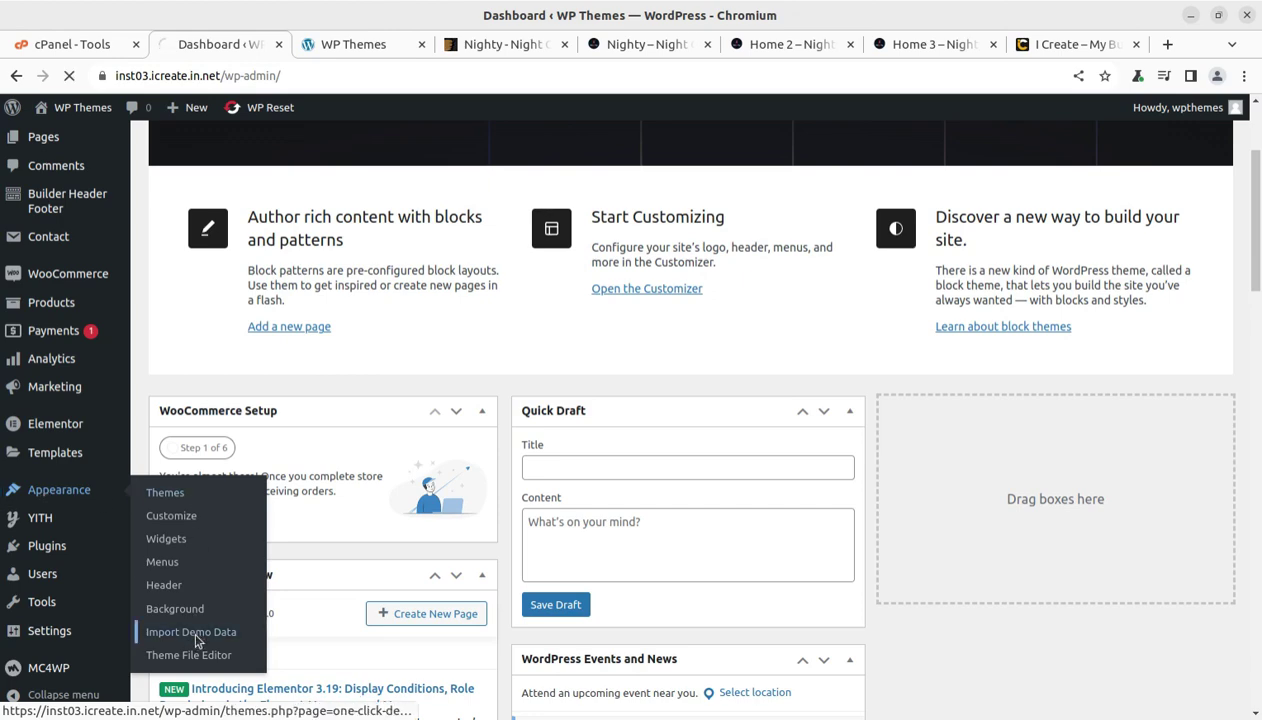
scroll(473, 547, "down", 5)
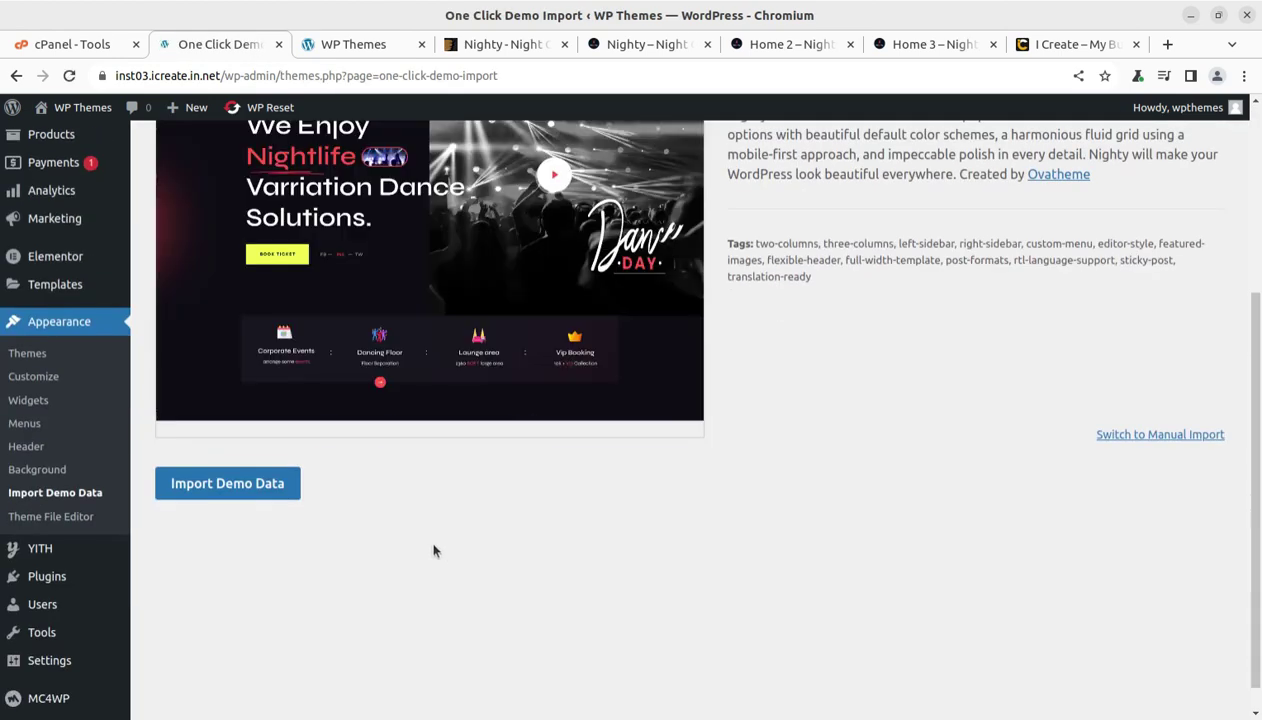
left_click(195, 483)
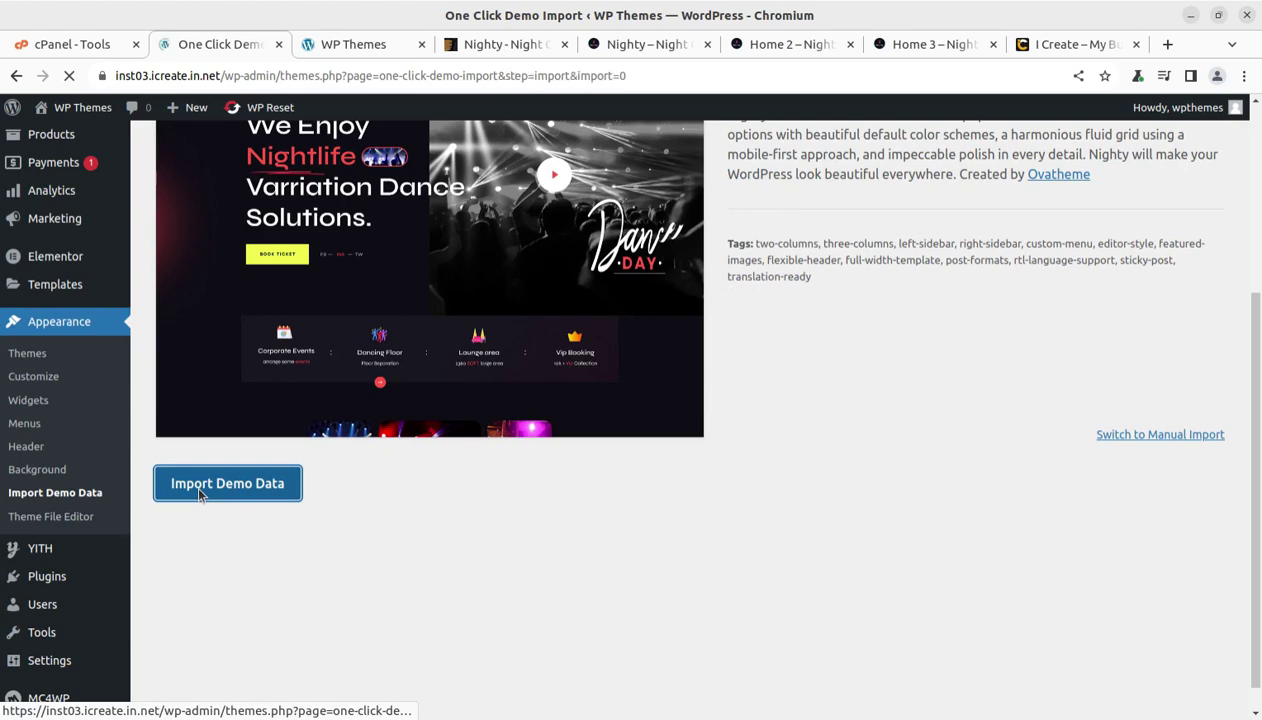
scroll(637, 430, "down", 3)
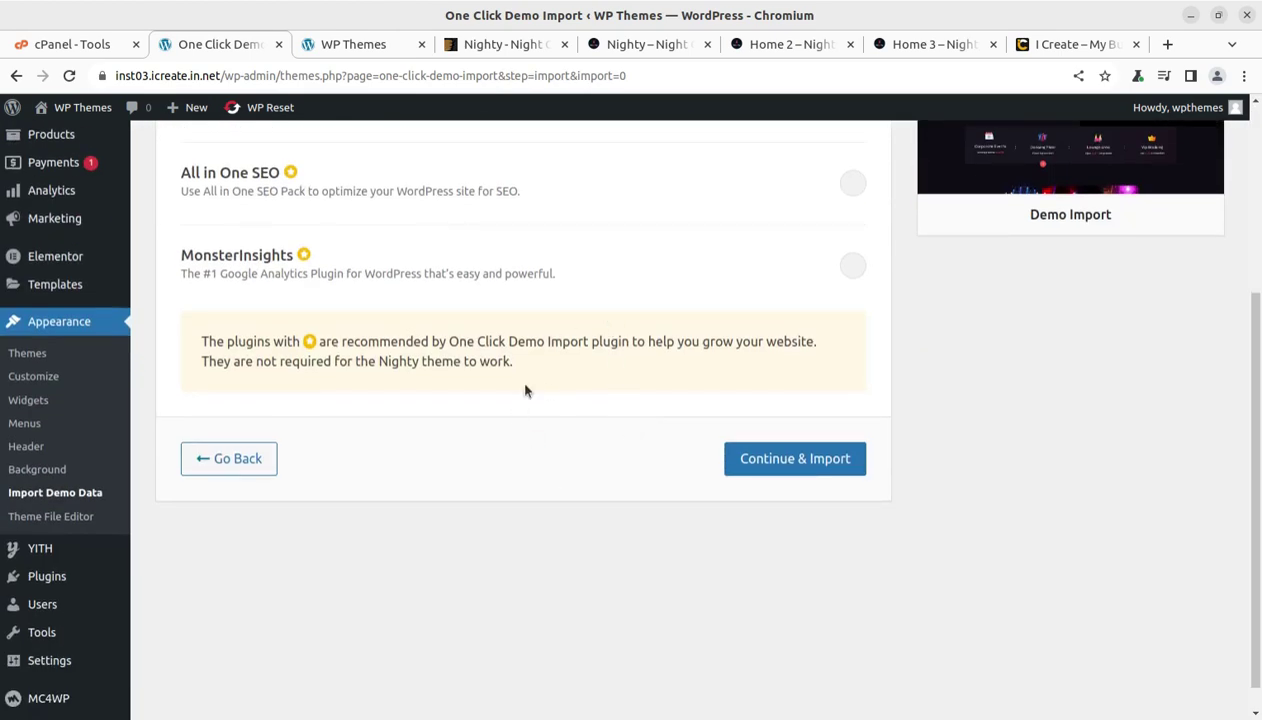
left_click(784, 462)
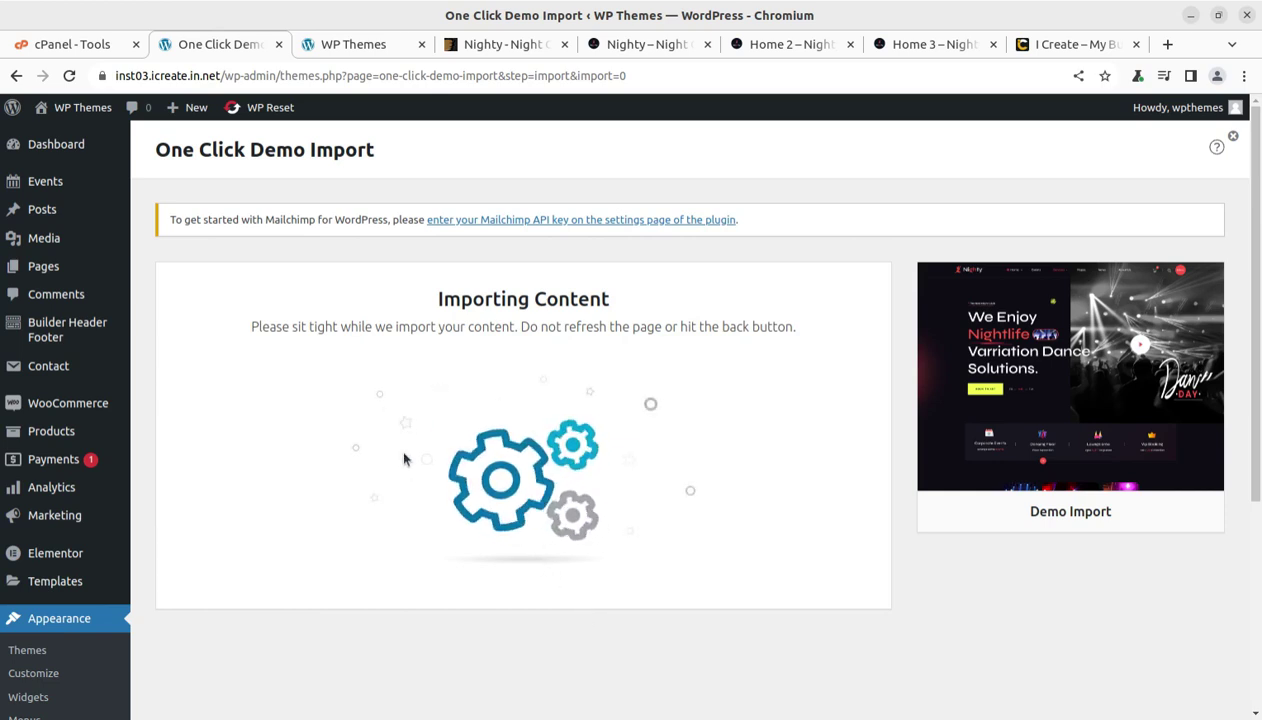
- Check the Media Library's 11 items in a new tab, then return to the import progress
mouse_move(60, 240)
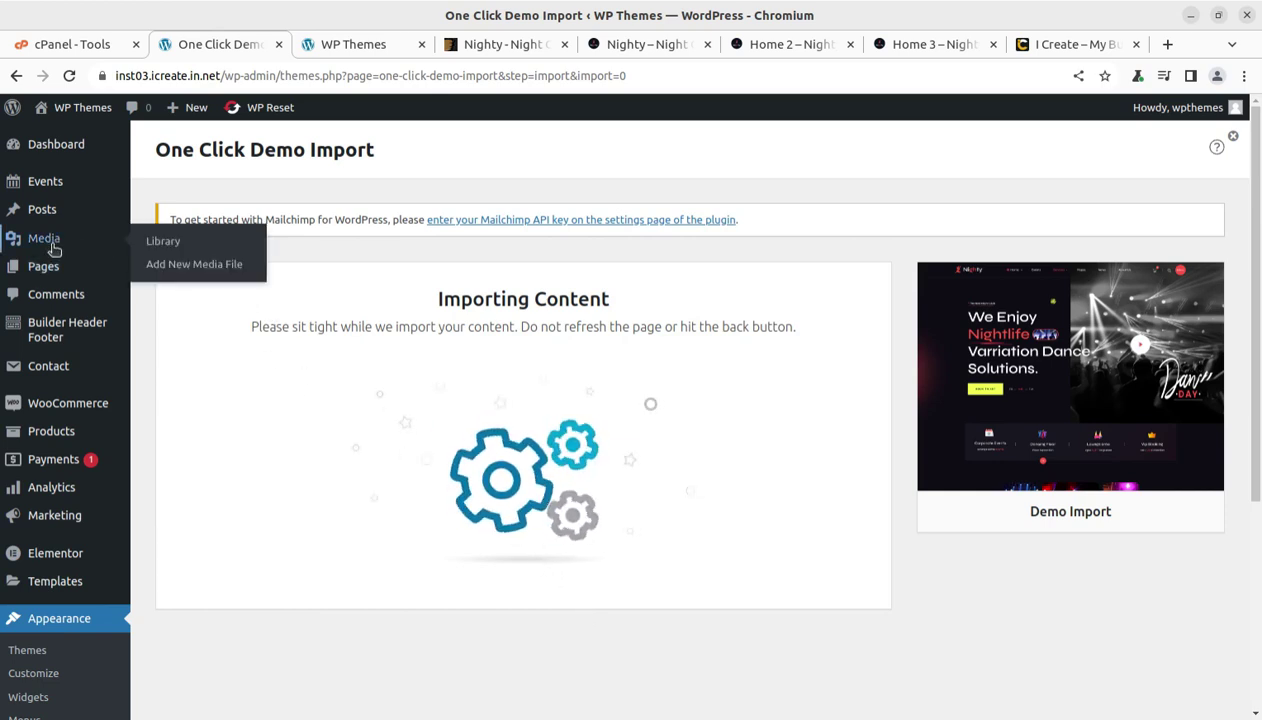
middle_click(164, 242)
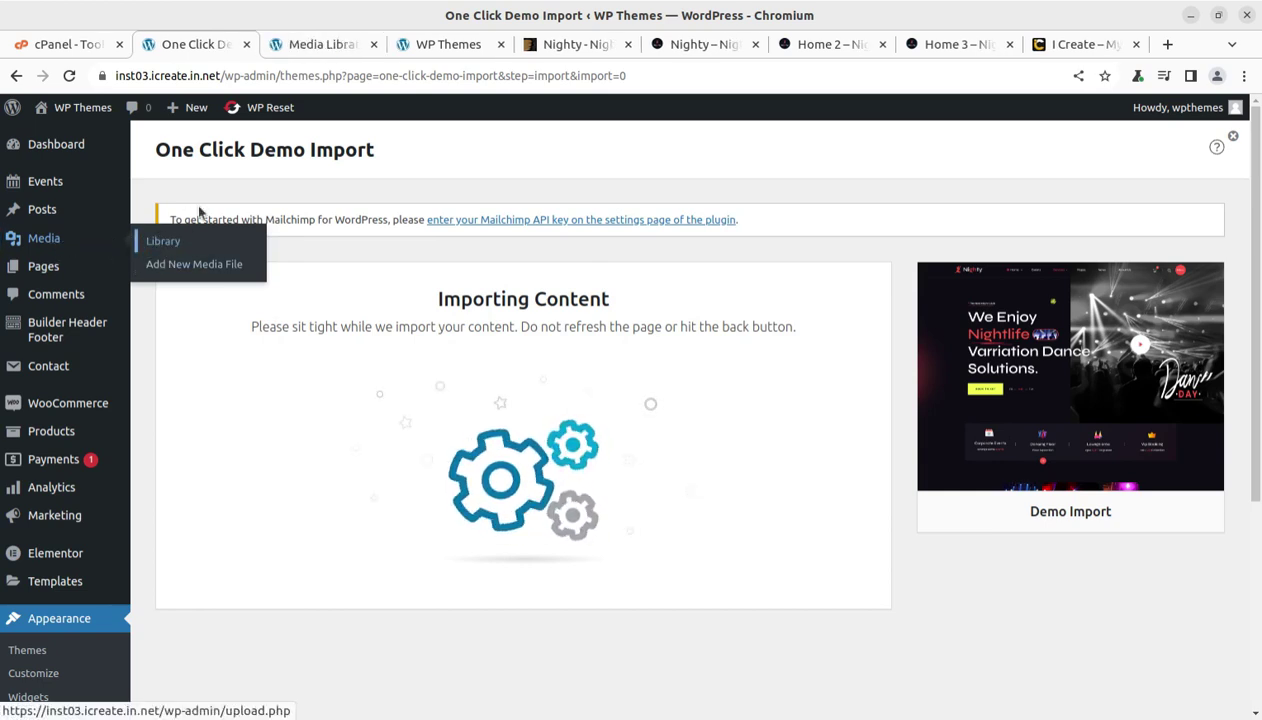
left_click(308, 47)
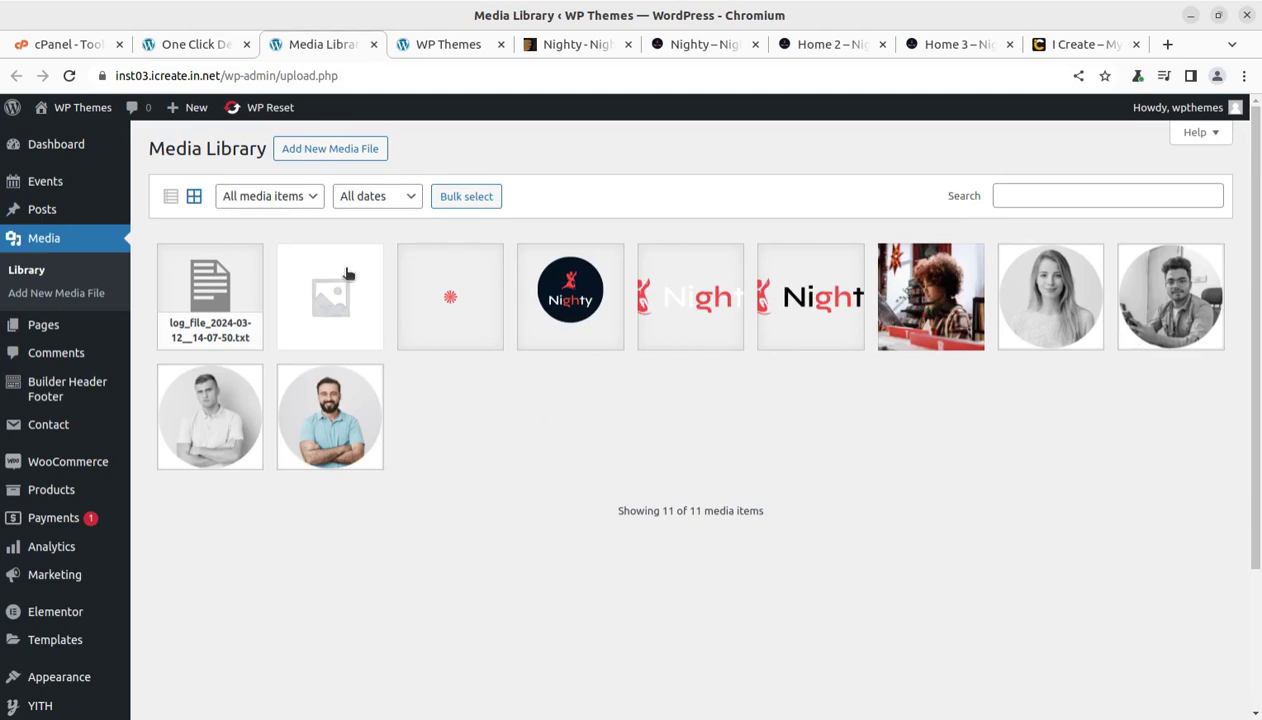
left_click(197, 46)
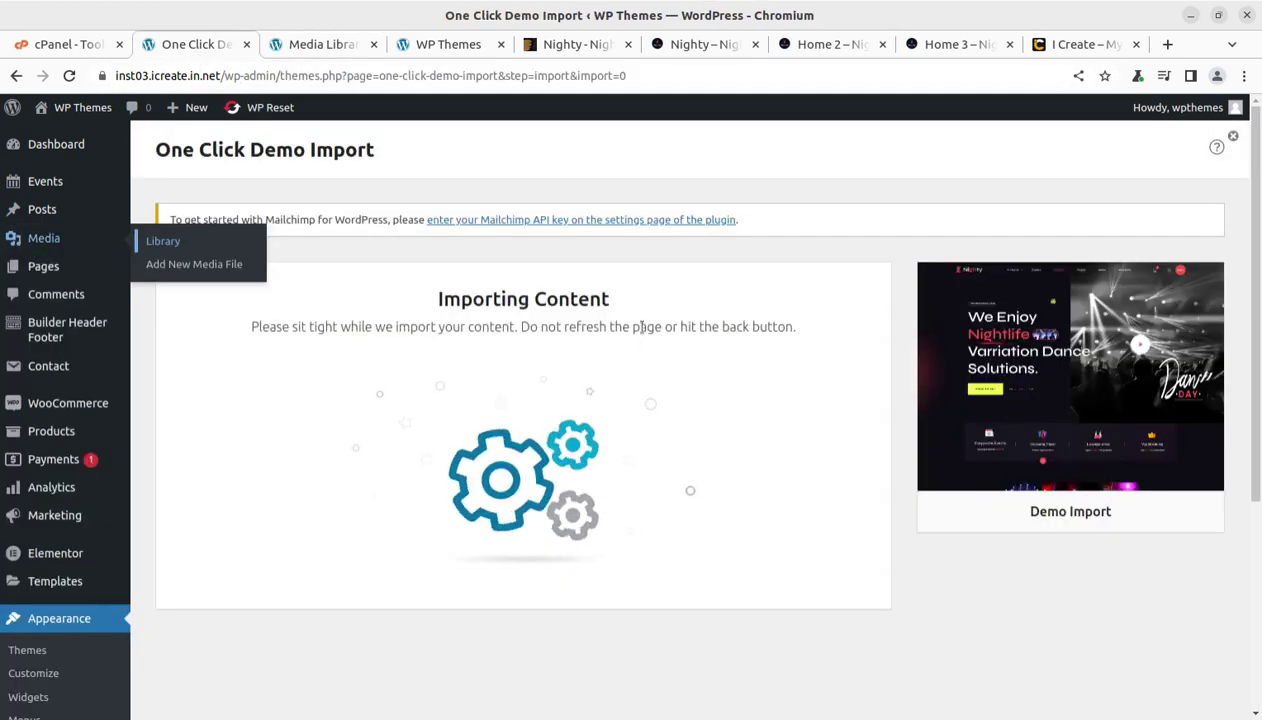
- Browse the Nighty live demo site, scrolling through its About and Event Listing sections
left_click(685, 46)
mouse_move(641, 256)
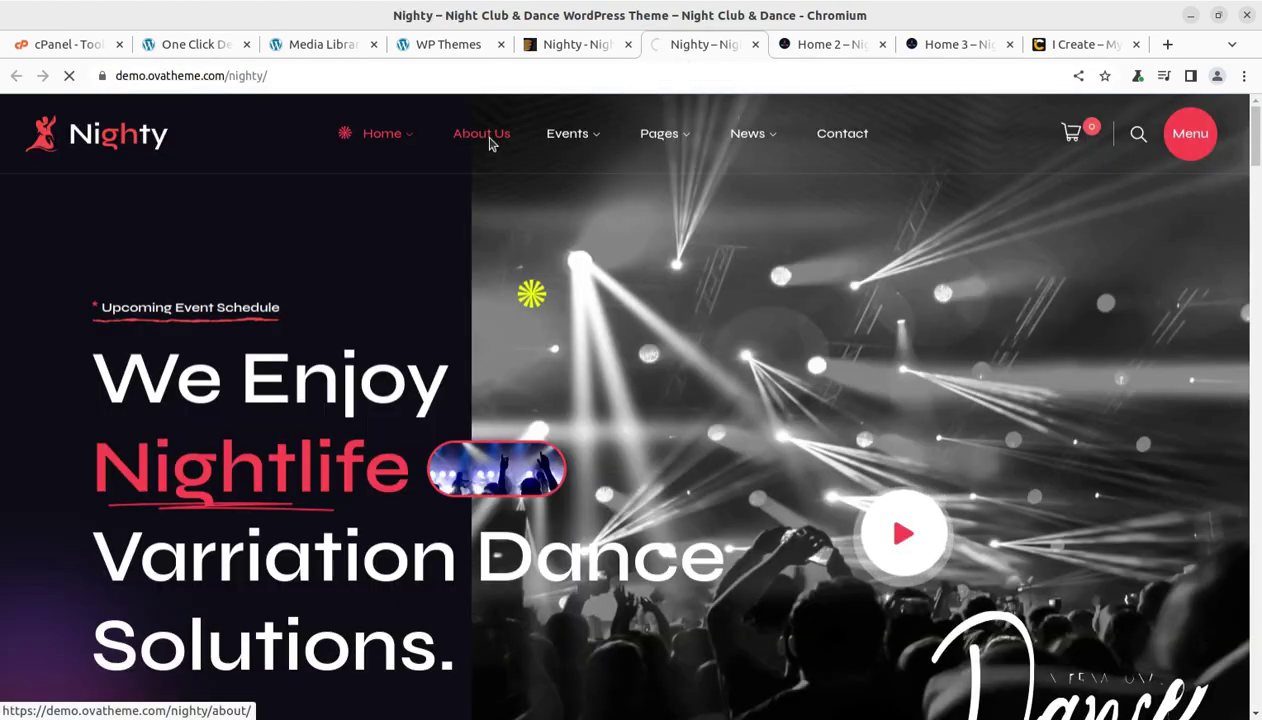
scroll(540, 398, "down", 8)
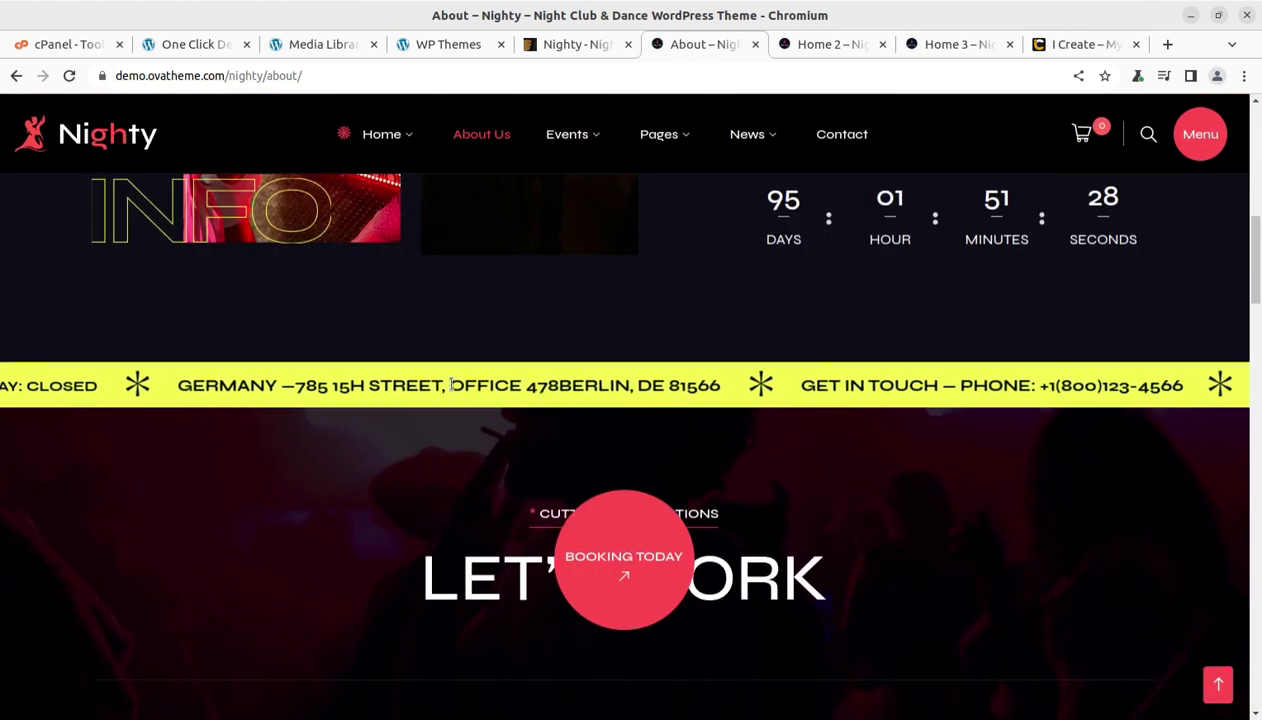
scroll(890, 559, "down", 1)
scroll(890, 559, "down", 12)
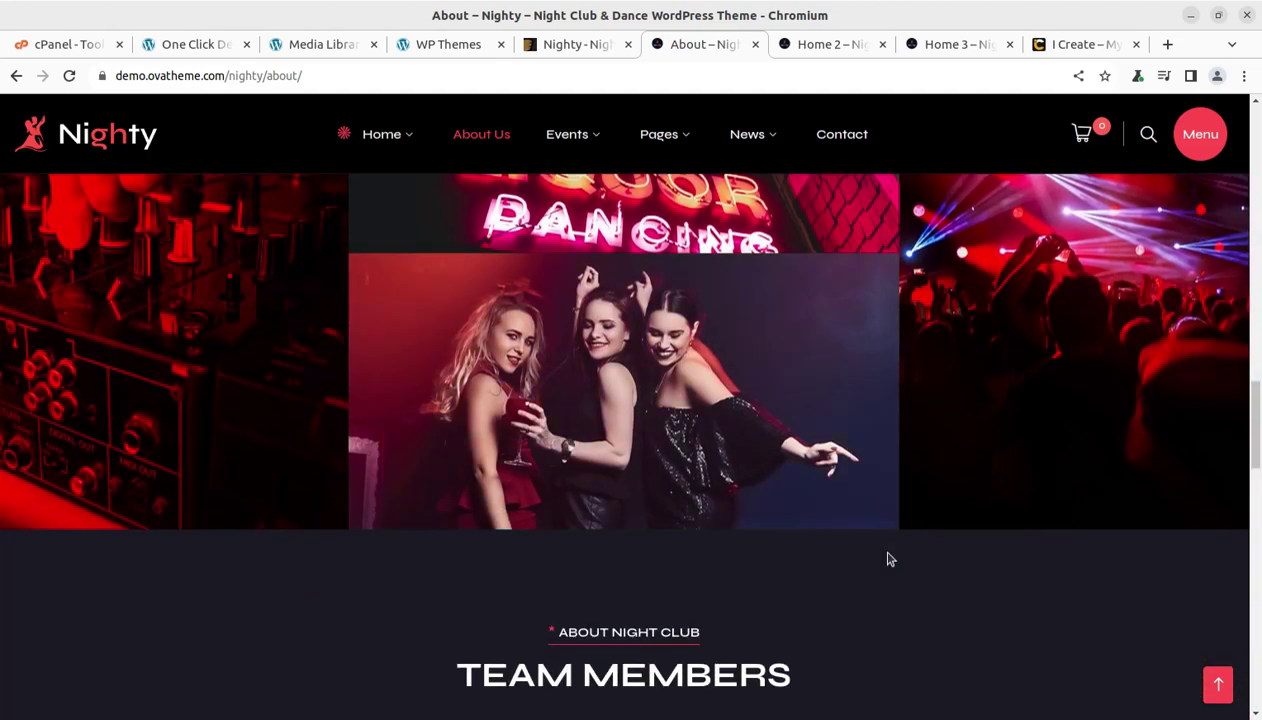
scroll(890, 558, "down", 7)
scroll(890, 559, "down", 10)
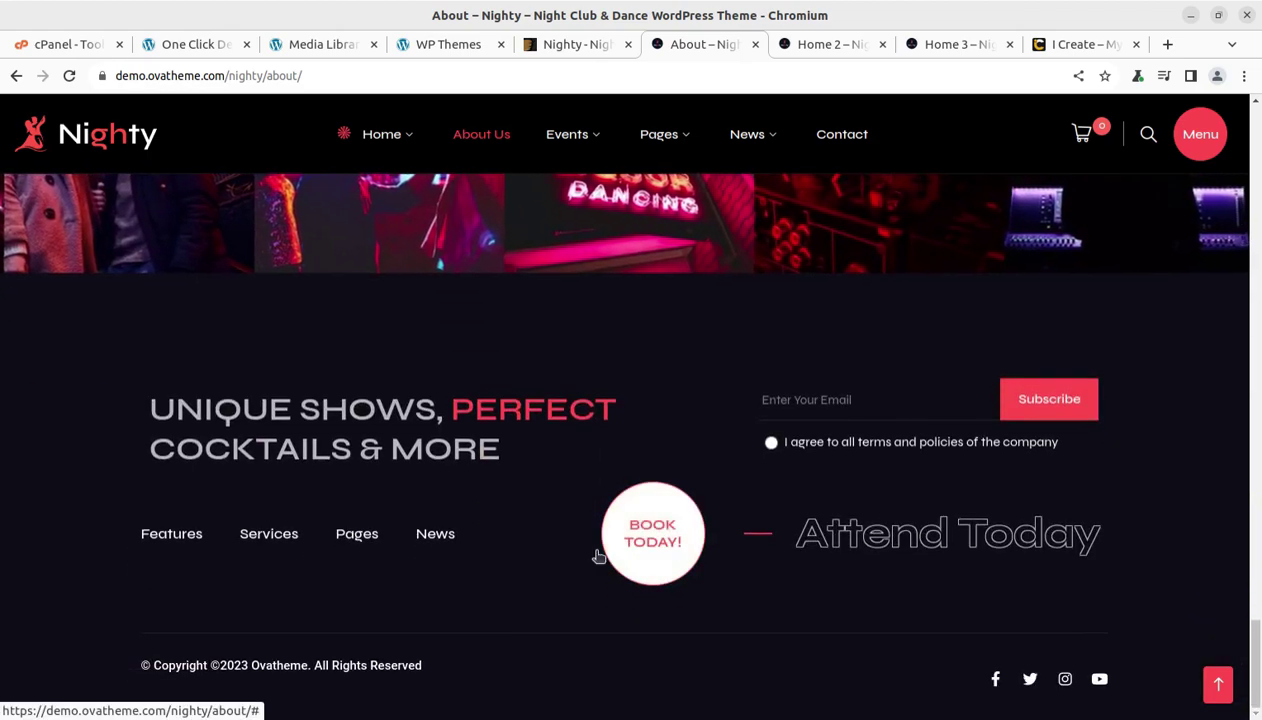
scroll(454, 551, "up", 10)
scroll(652, 320, "up", 4)
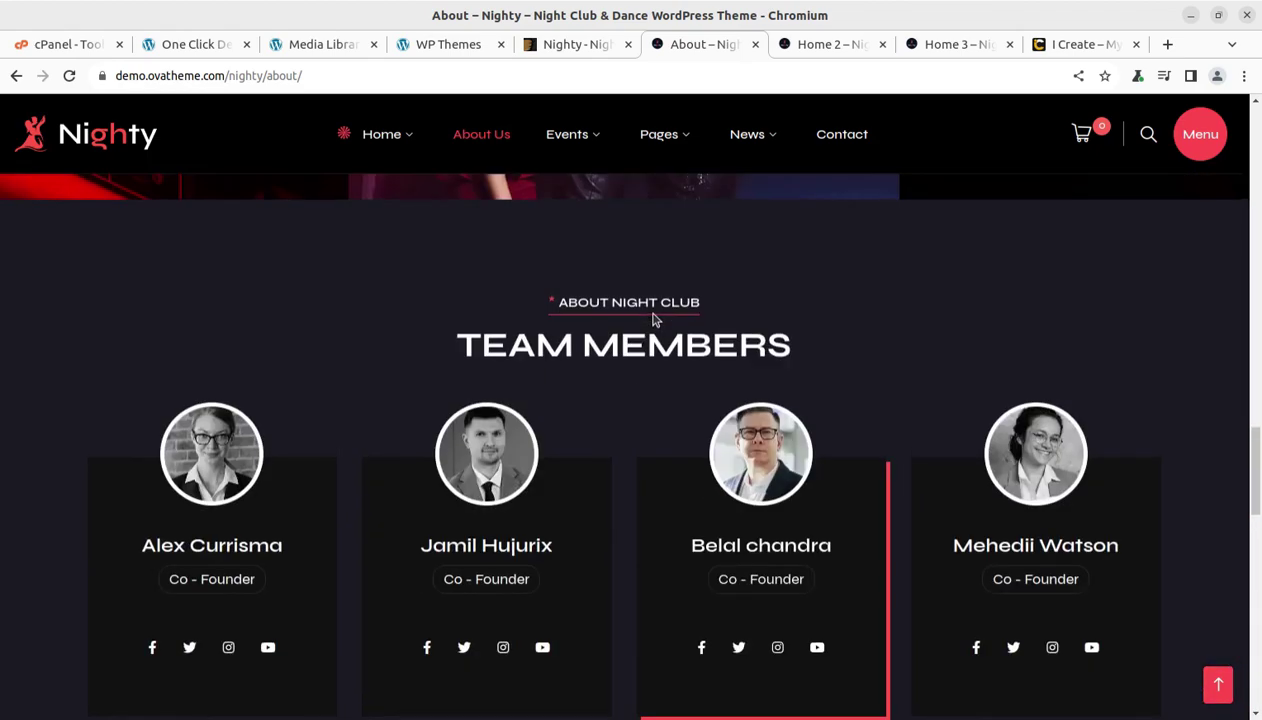
mouse_move(549, 130)
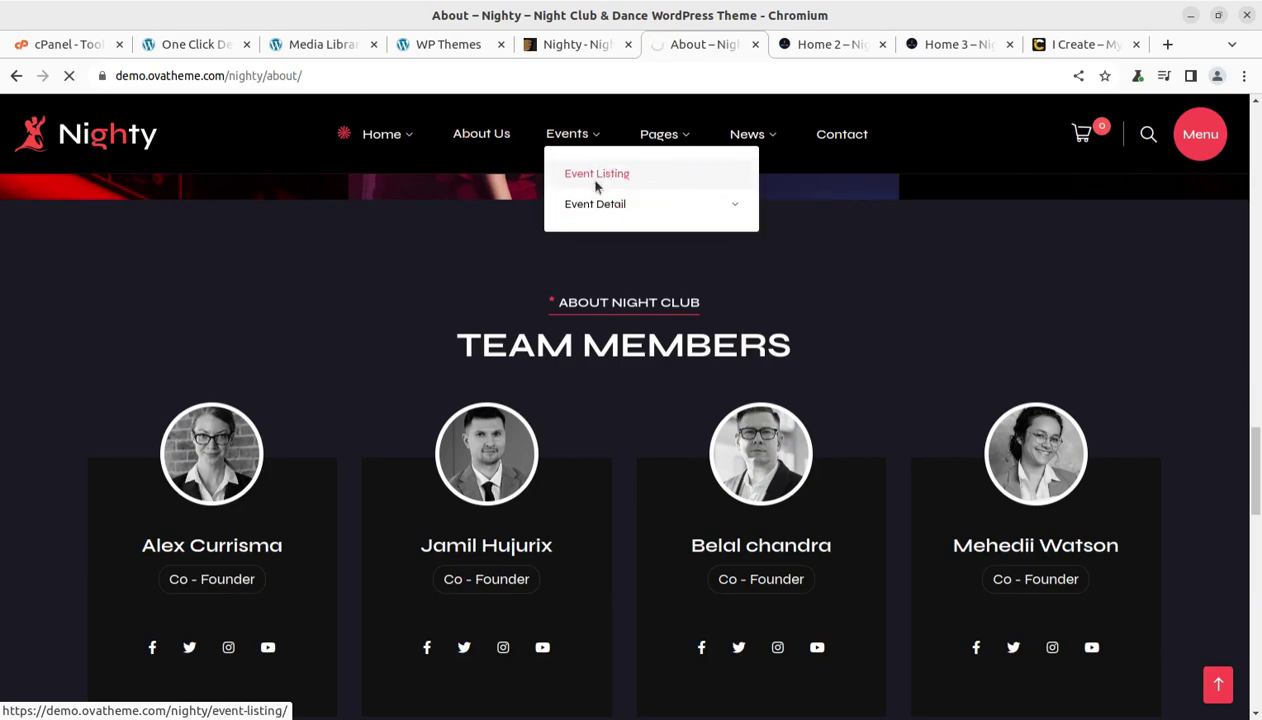
scroll(476, 439, "down", 6)
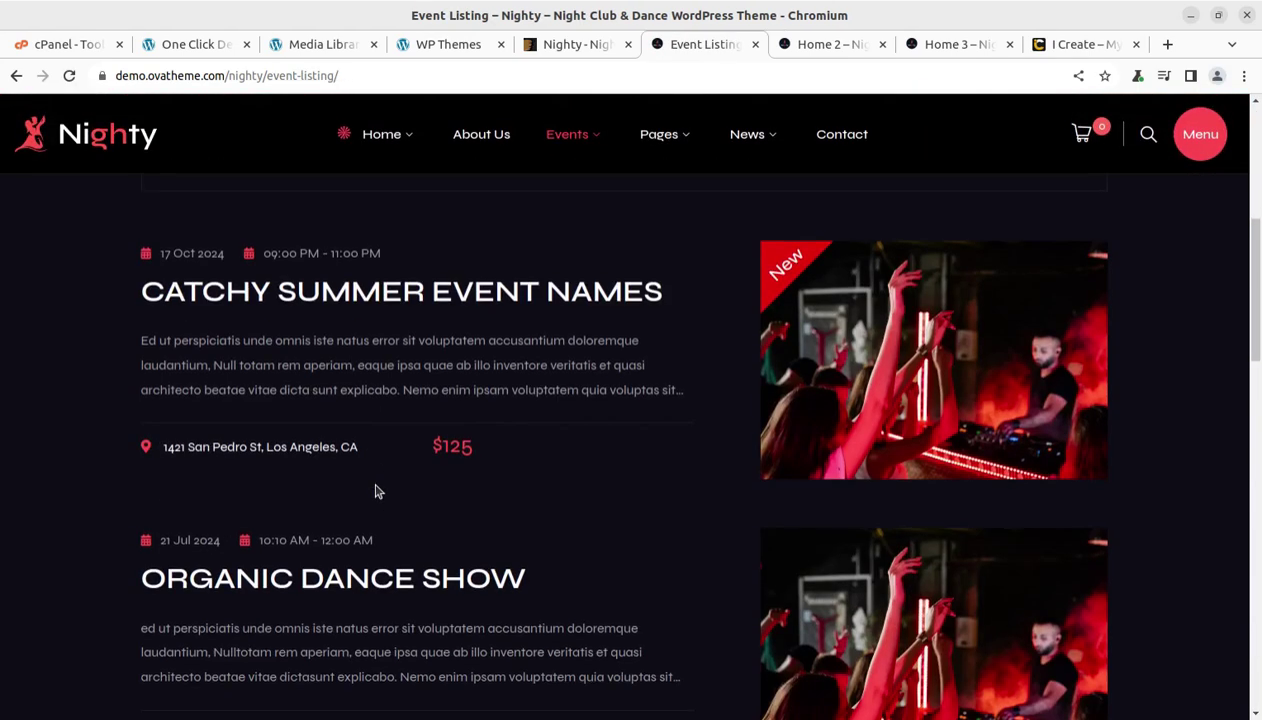
scroll(375, 491, "down", 7)
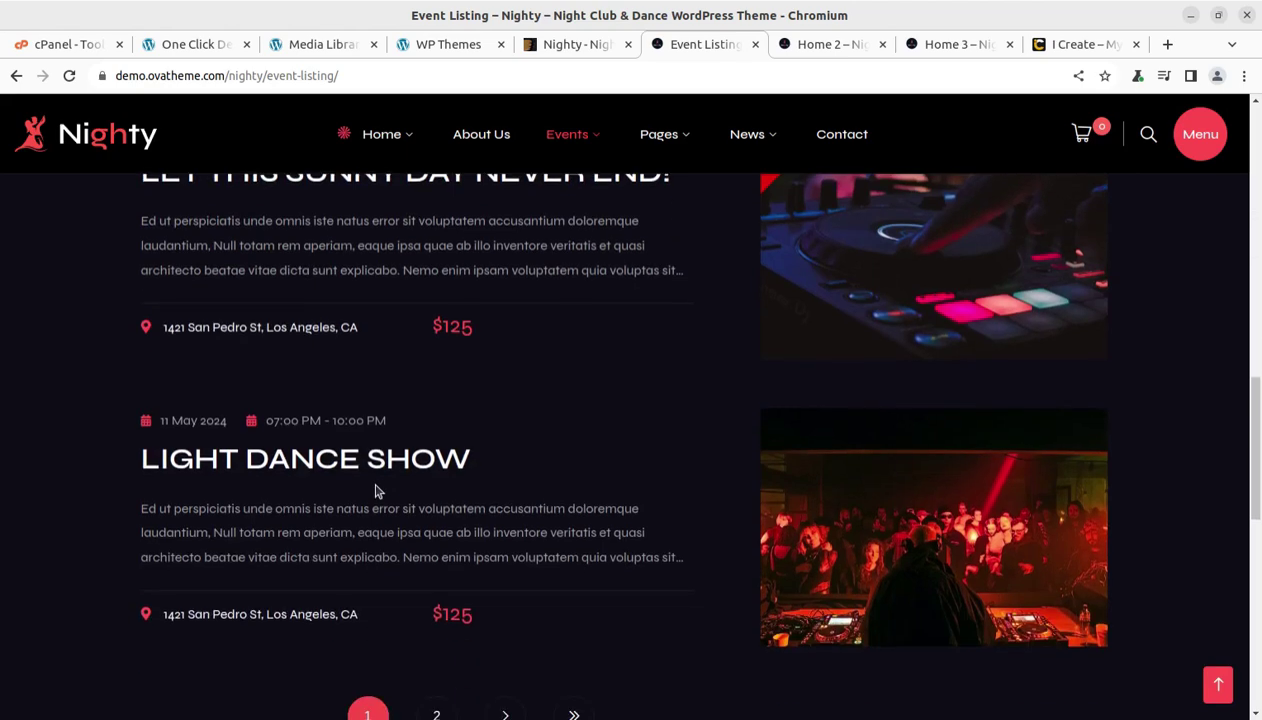
scroll(375, 491, "down", 4)
scroll(375, 491, "up", 6)
mouse_move(592, 146)
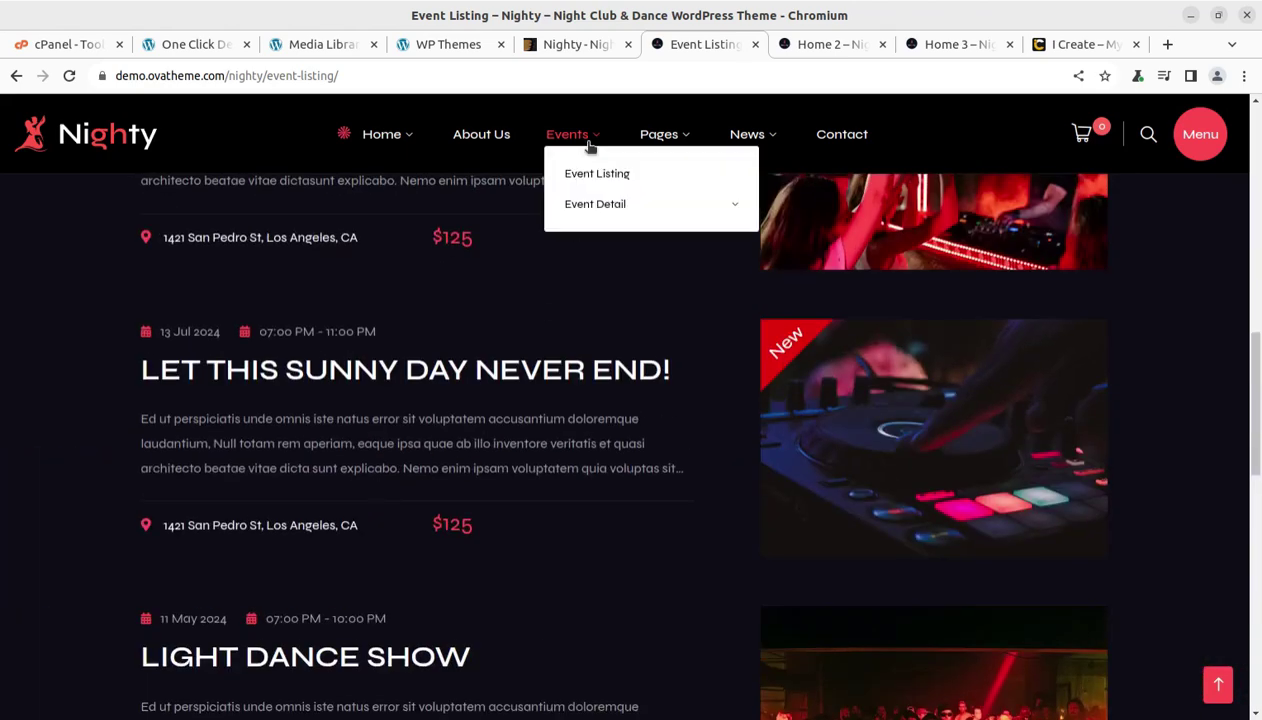
- Browse the Light Dance Show event page, adding its ticket to the cart
left_click(610, 205)
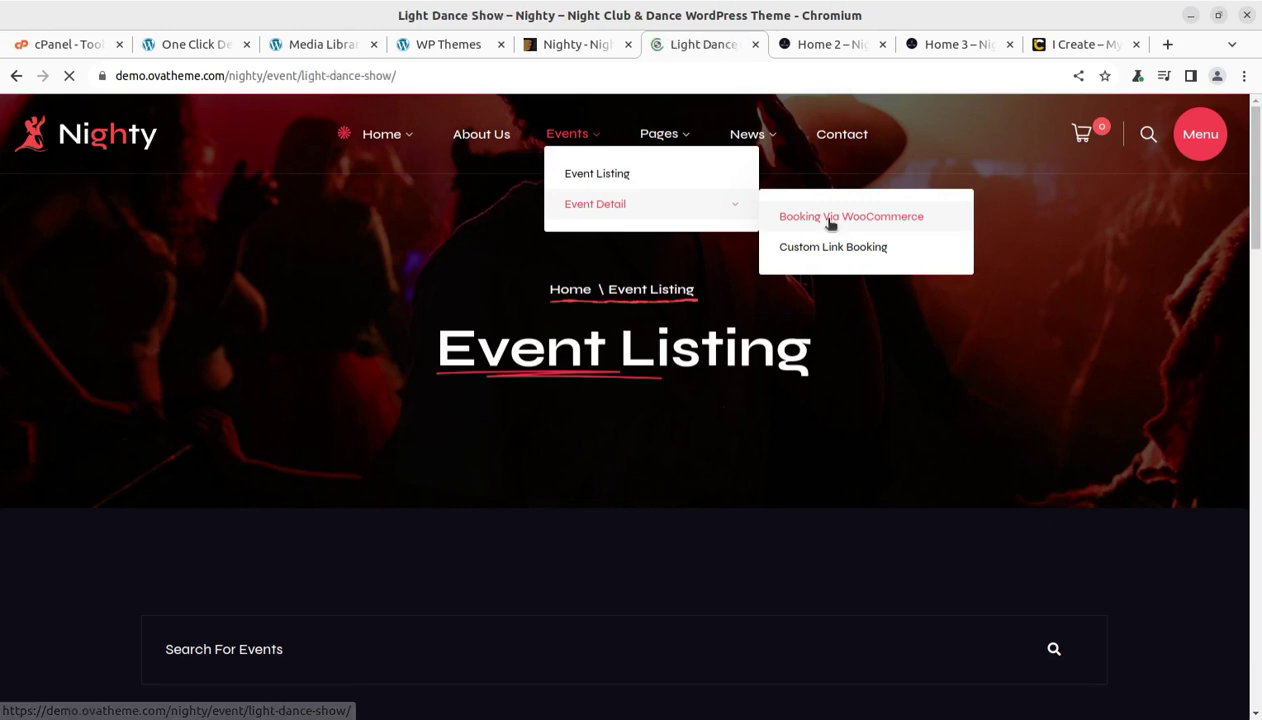
scroll(829, 223, "down", 7)
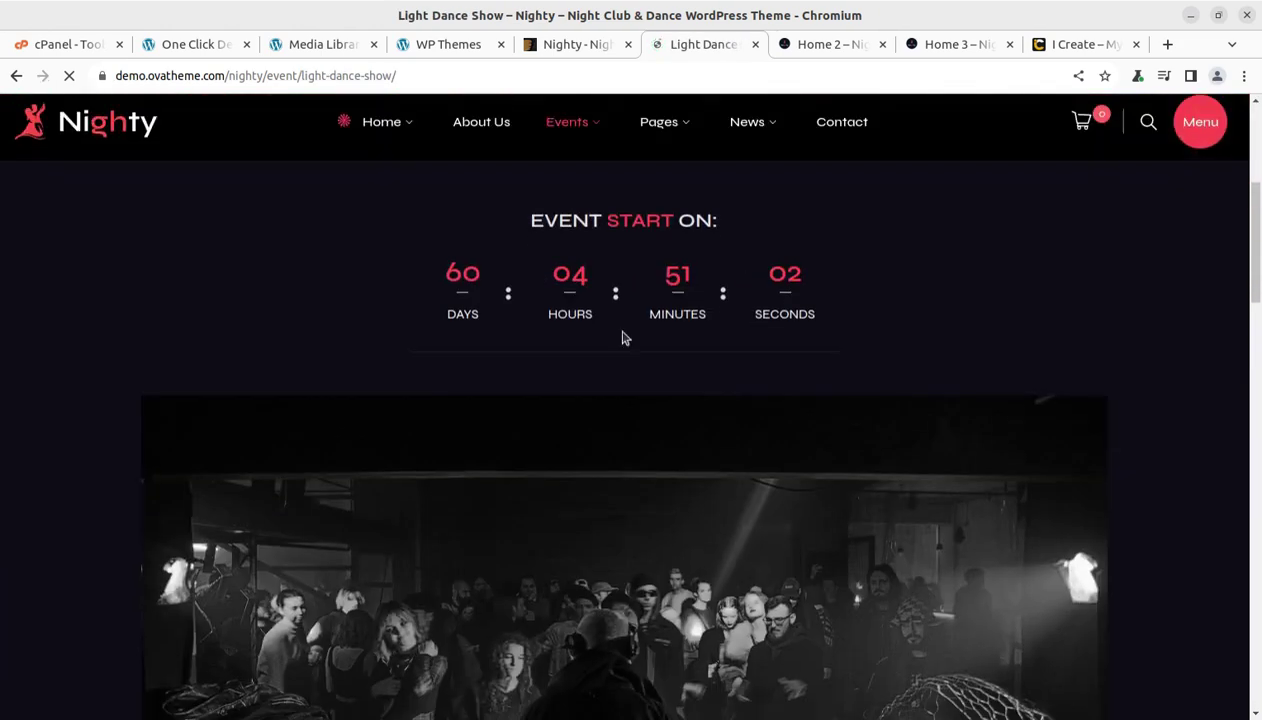
scroll(613, 345, "down", 3)
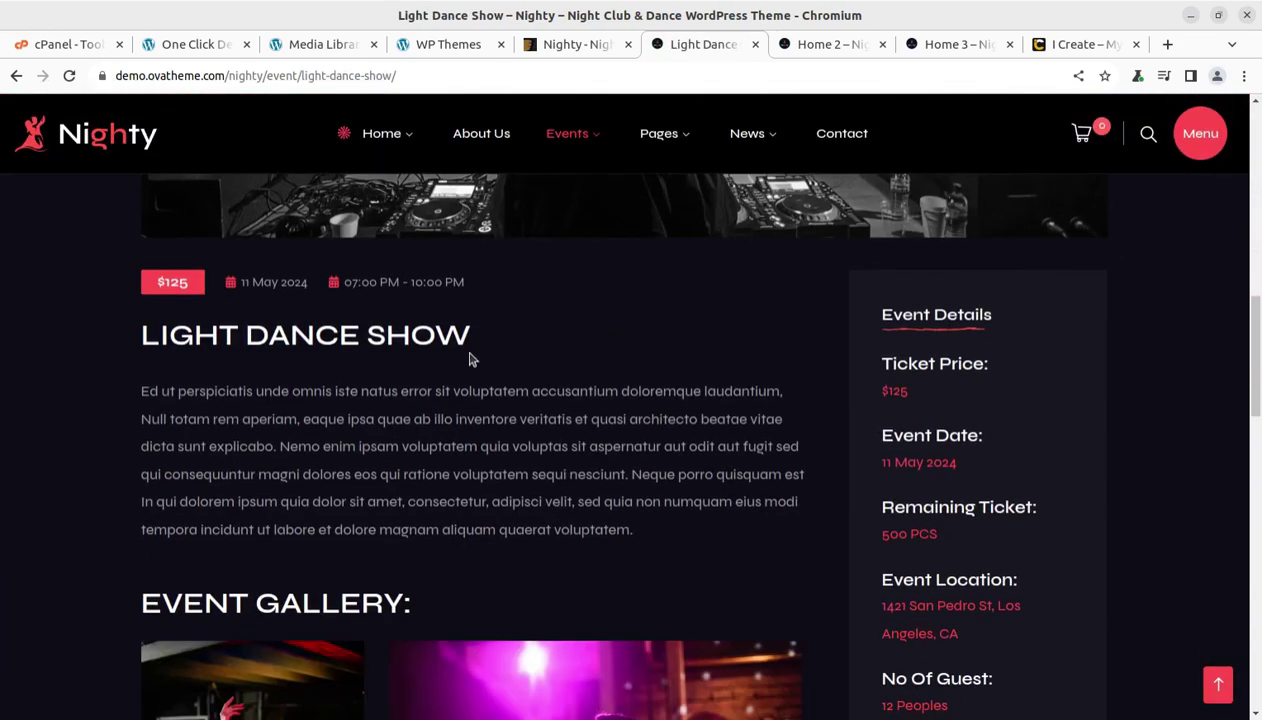
scroll(412, 374, "down", 3)
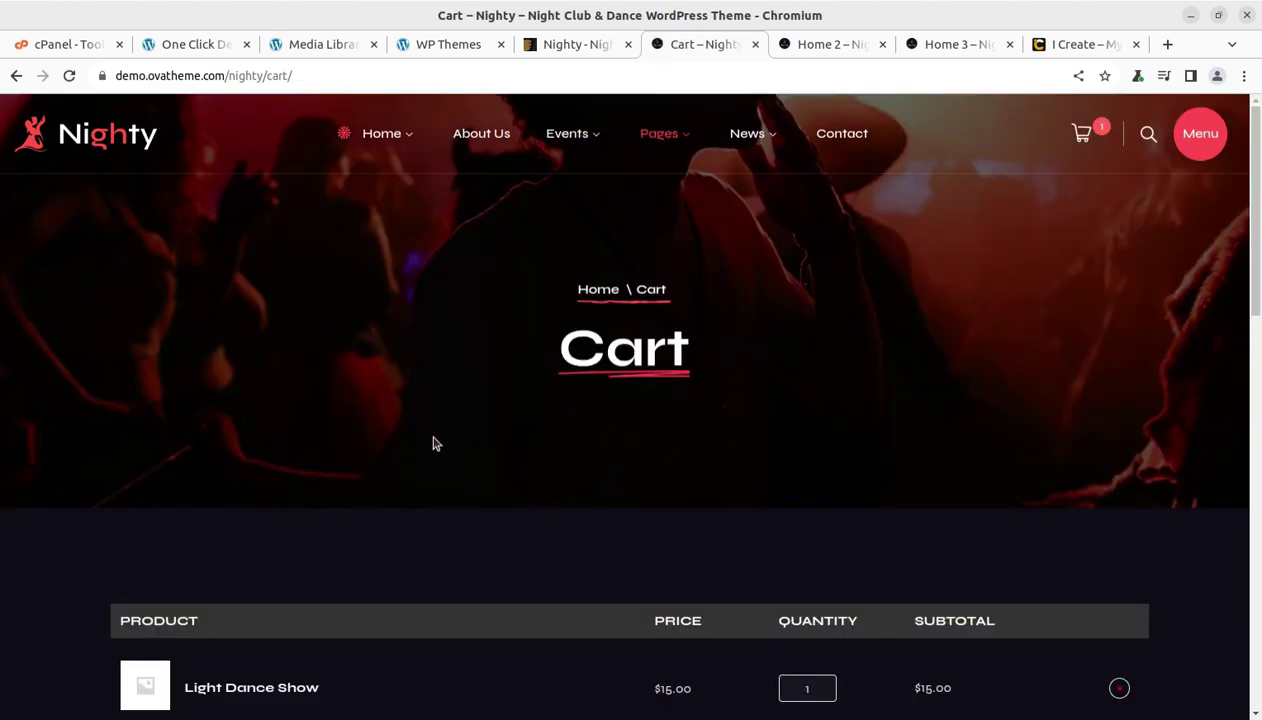
scroll(435, 443, "down", 2)
scroll(693, 519, "up", 2)
mouse_move(754, 146)
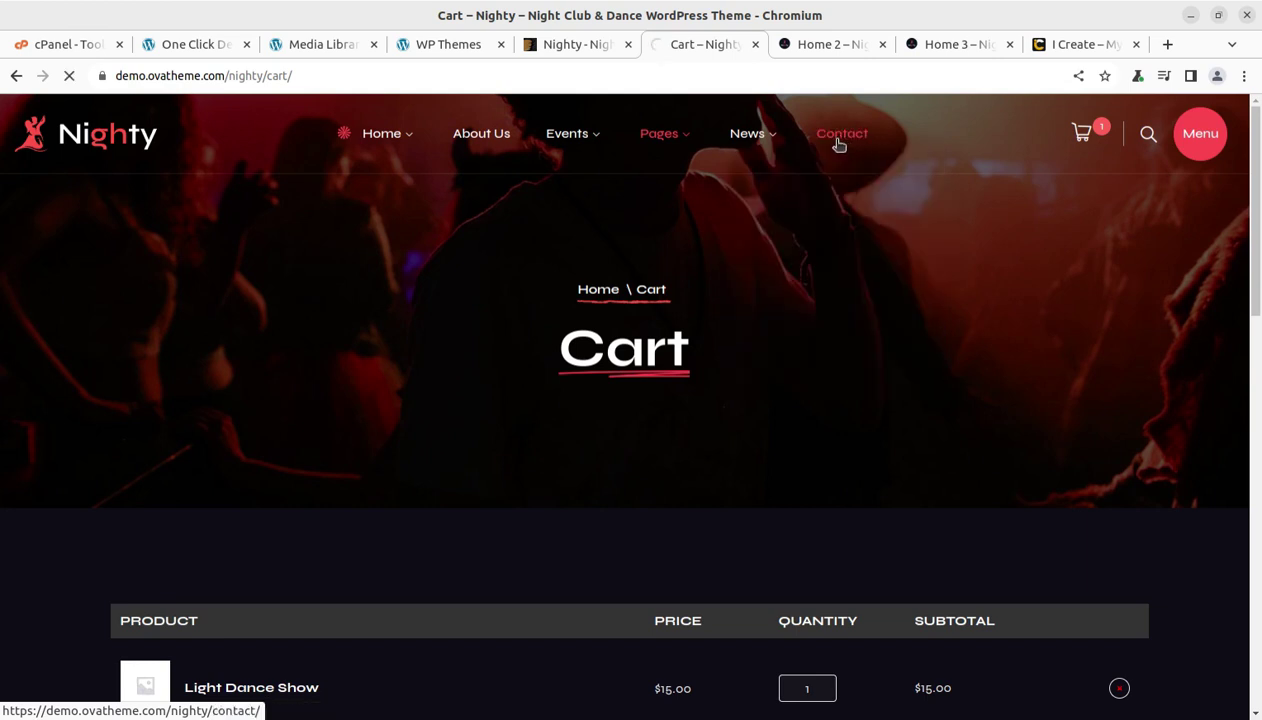
scroll(648, 414, "down", 3)
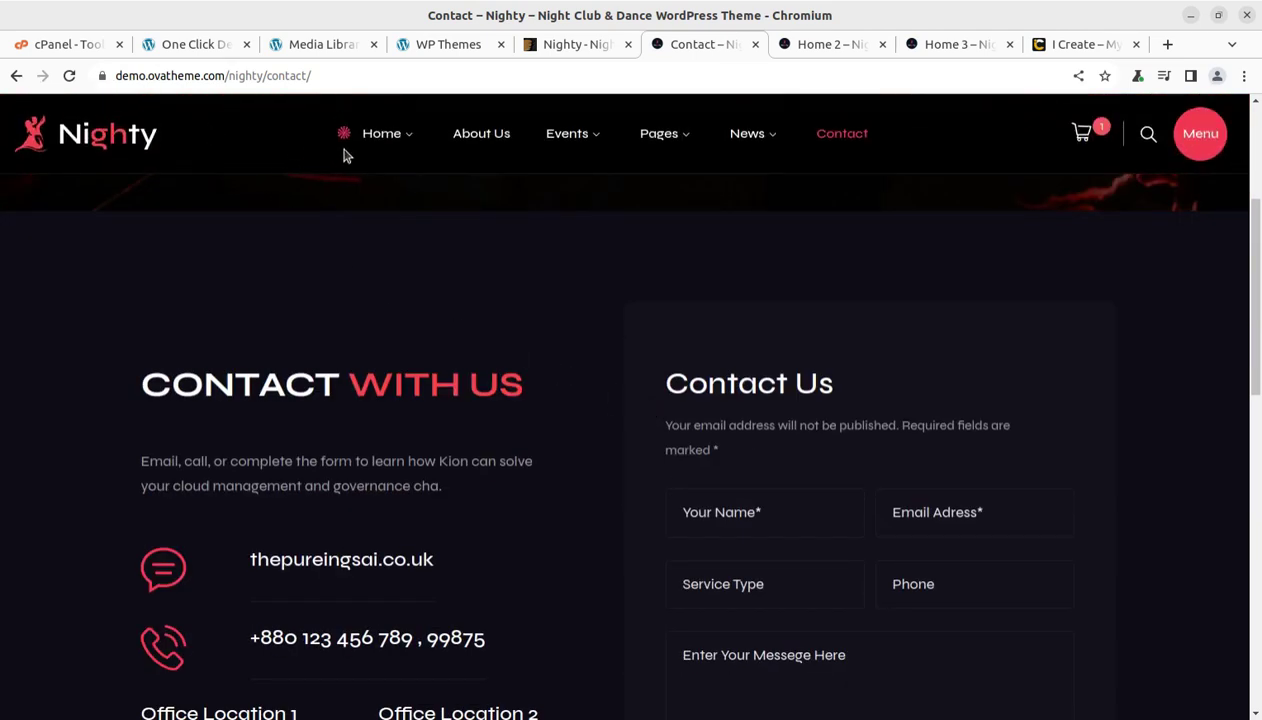
mouse_move(367, 141)
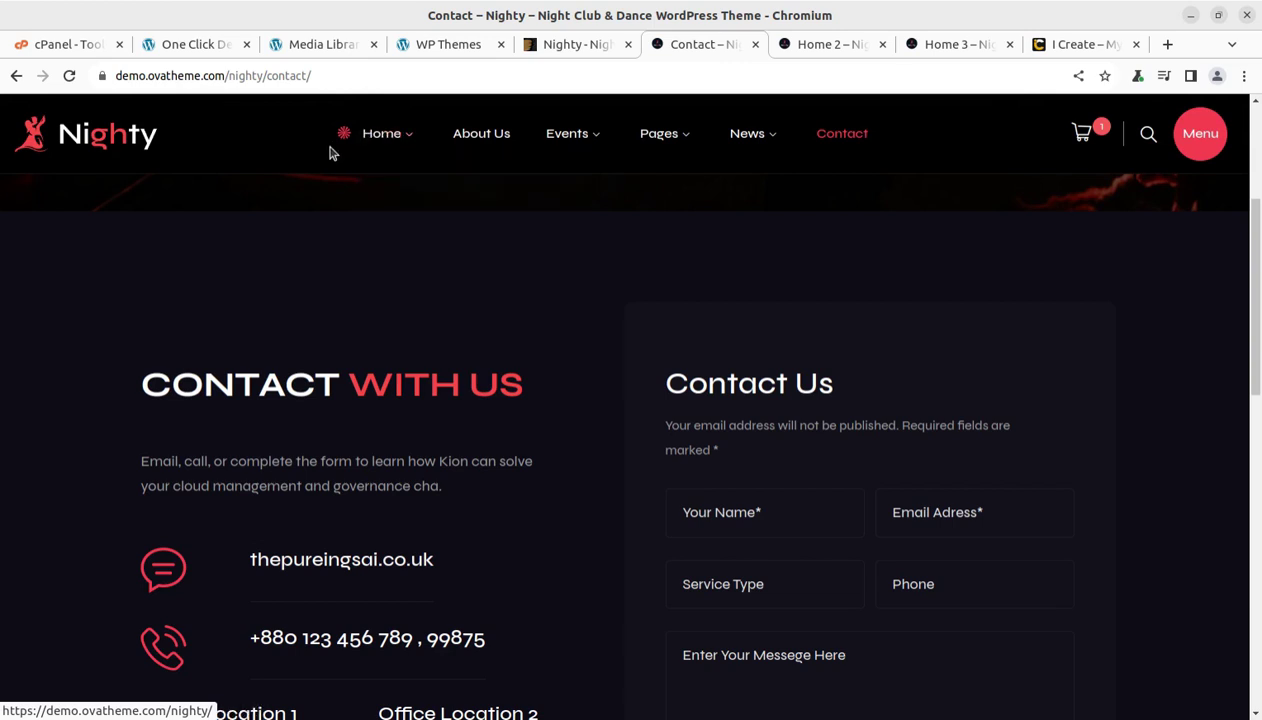
- View the demo's Home 2 page, then scroll through its About page
left_click(822, 45)
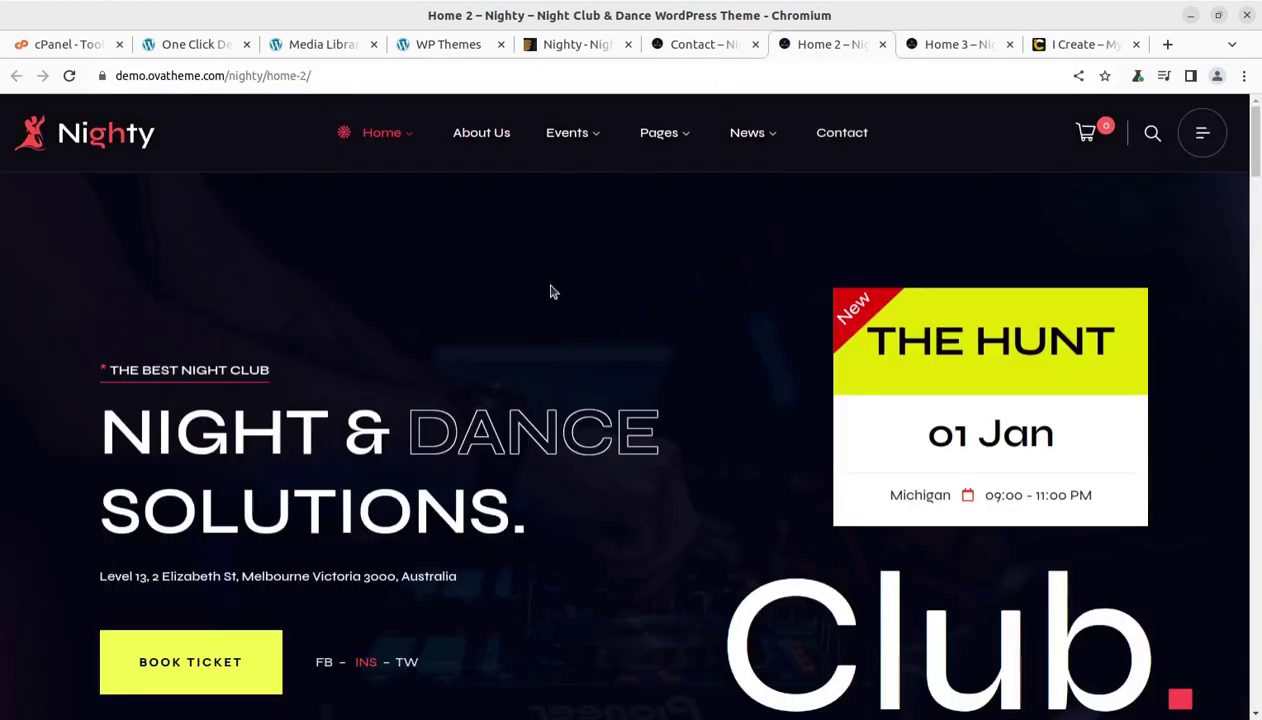
left_click(488, 137)
scroll(394, 377, "down", 8)
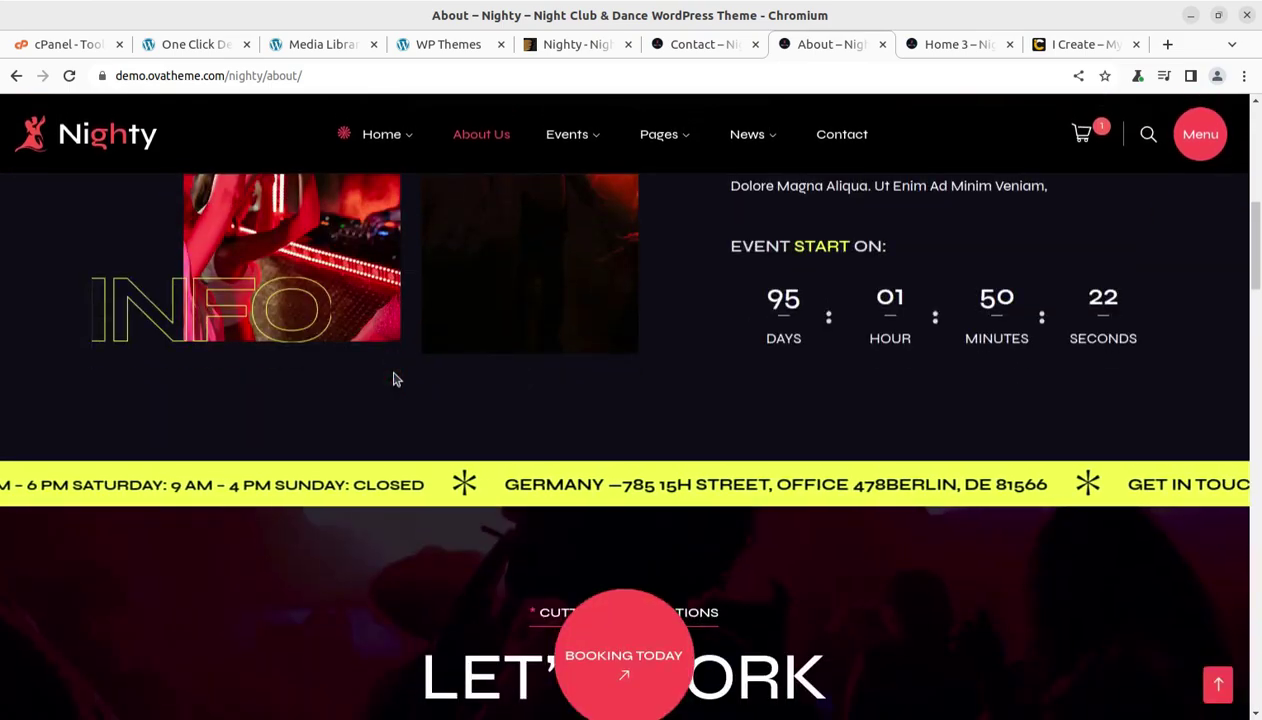
scroll(394, 377, "down", 12)
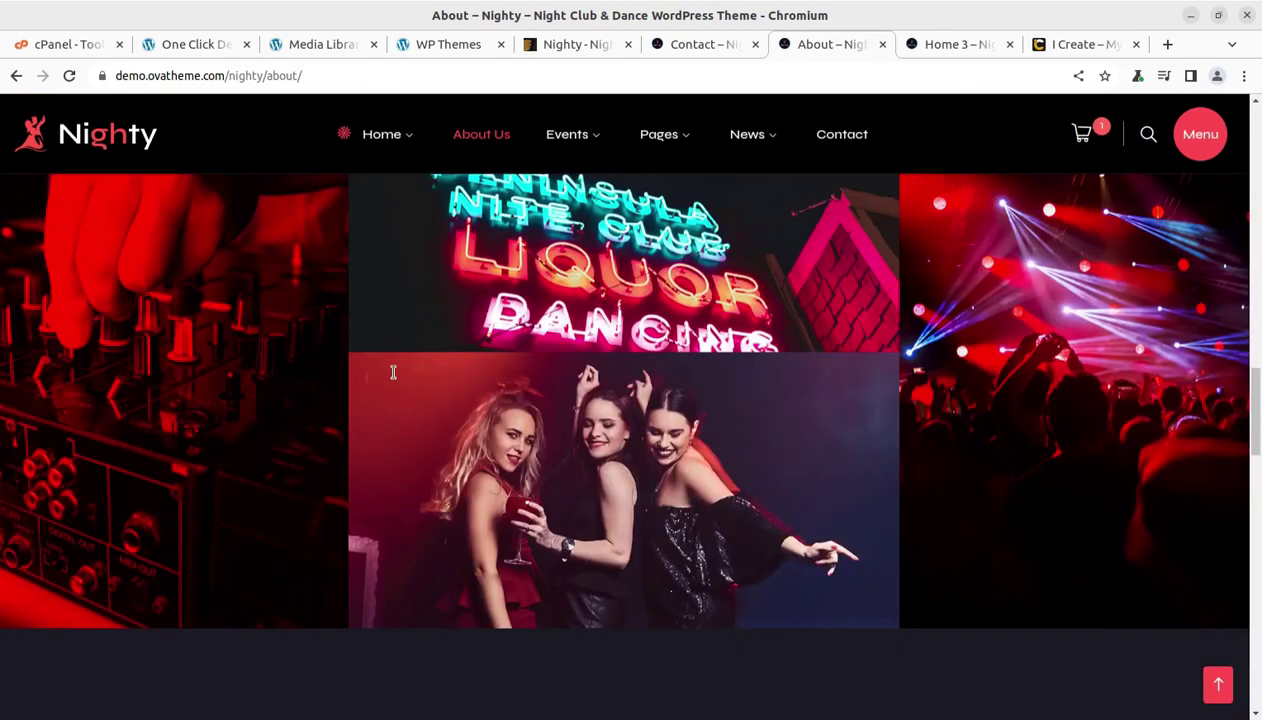
scroll(393, 372, "down", 3)
scroll(394, 377, "up", 15)
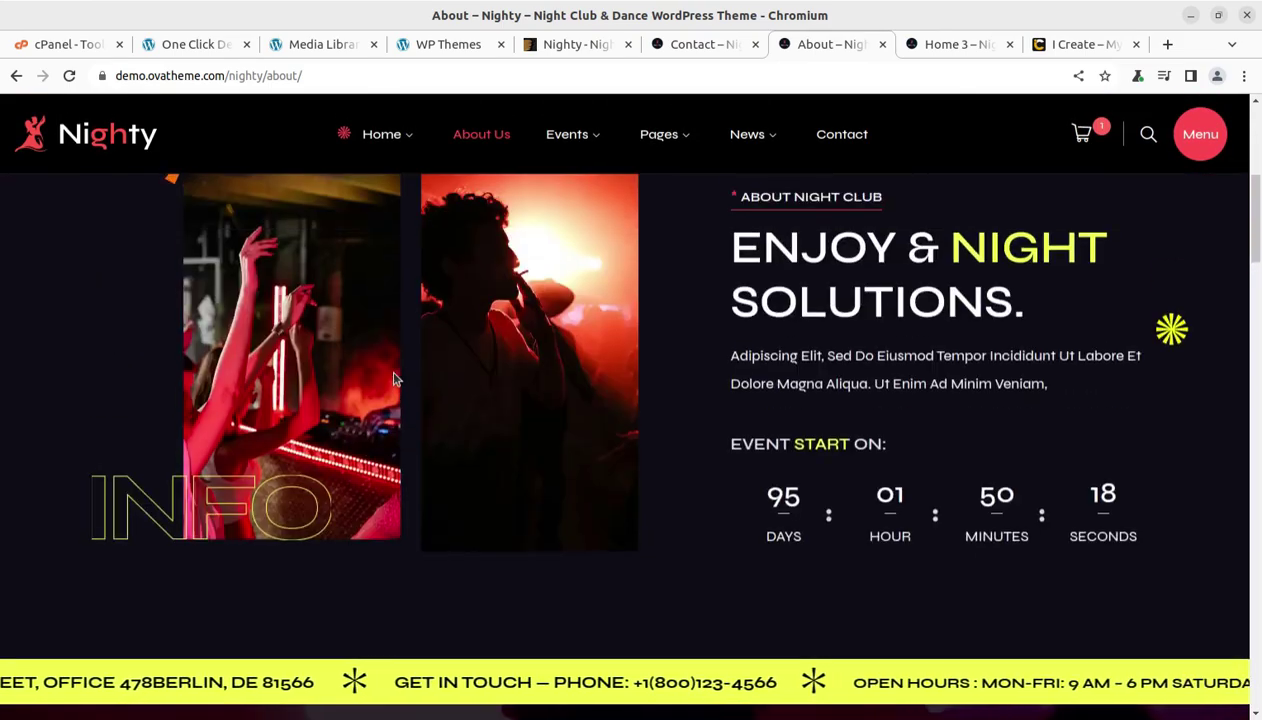
scroll(394, 377, "up", 5)
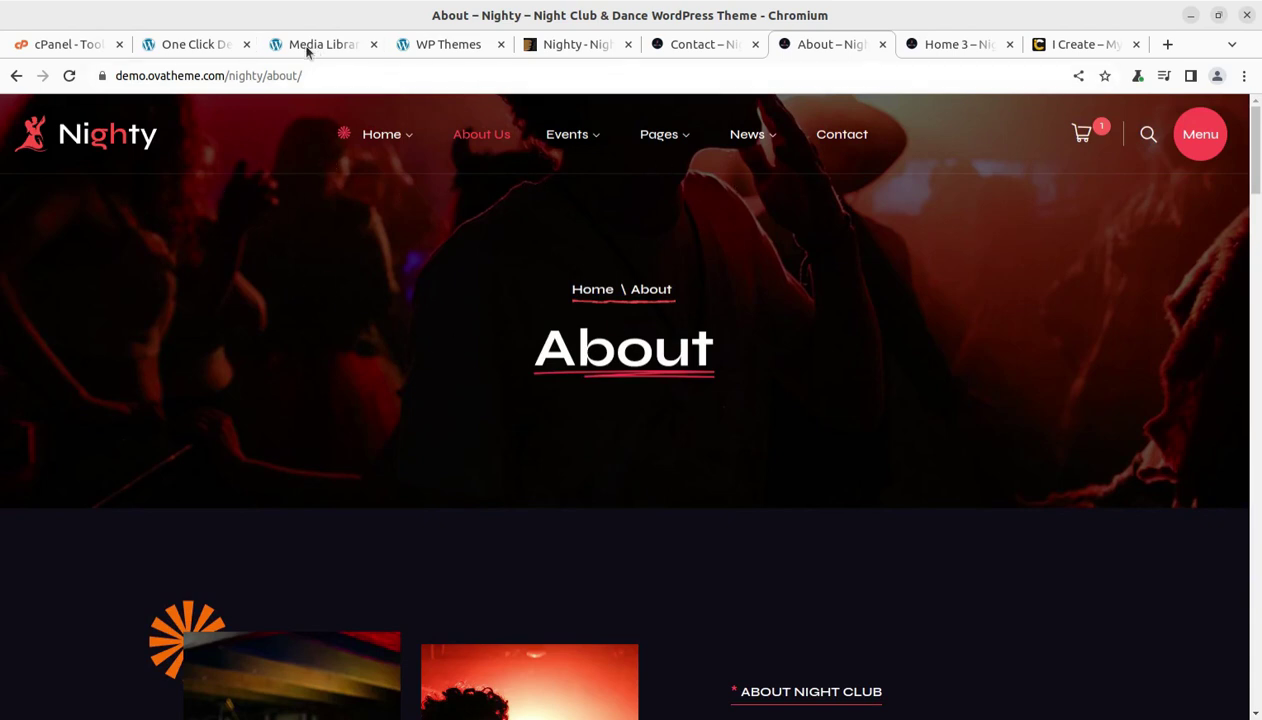
- Check the demo import progress and the media it has added to the library
left_click(196, 44)
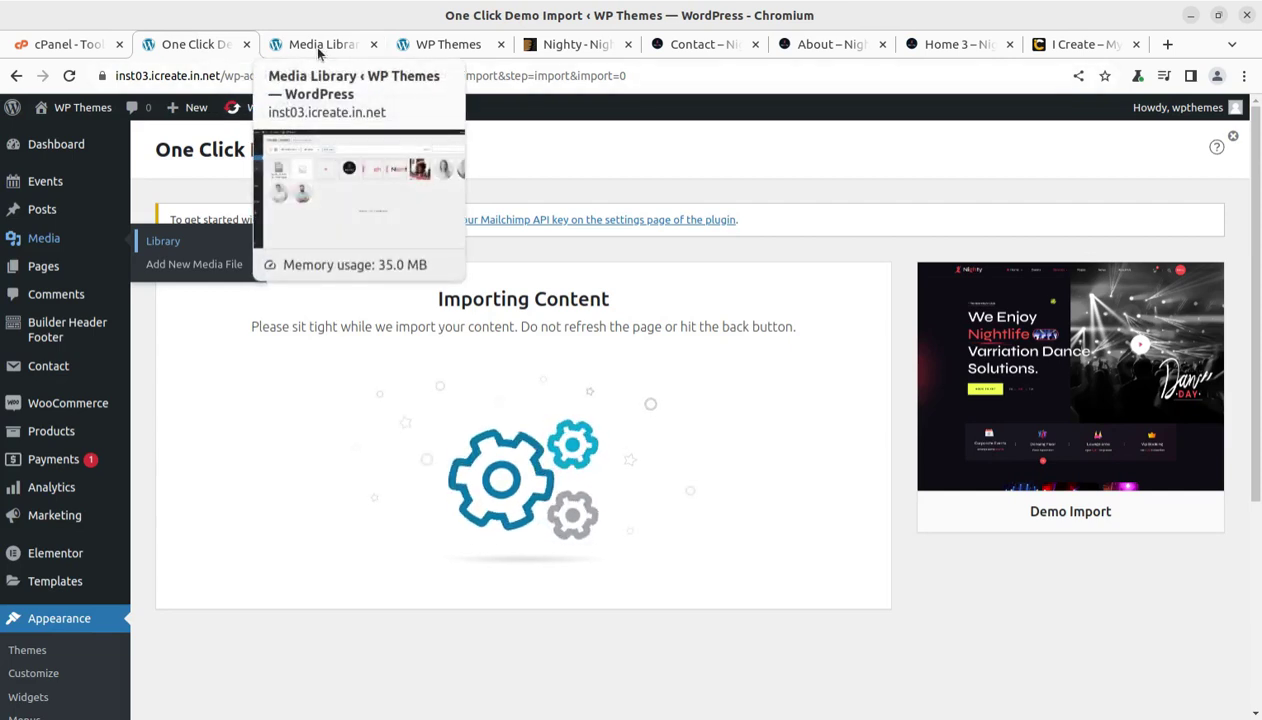
left_click(313, 46)
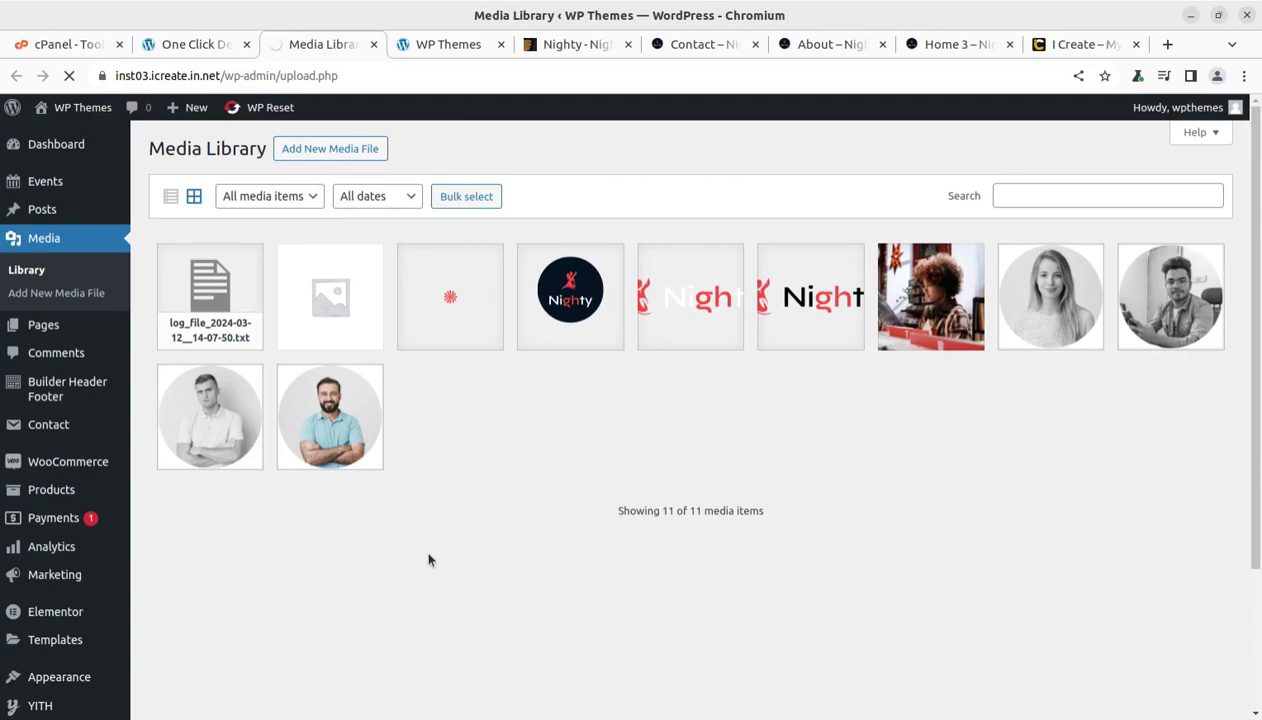
scroll(428, 560, "down", 5)
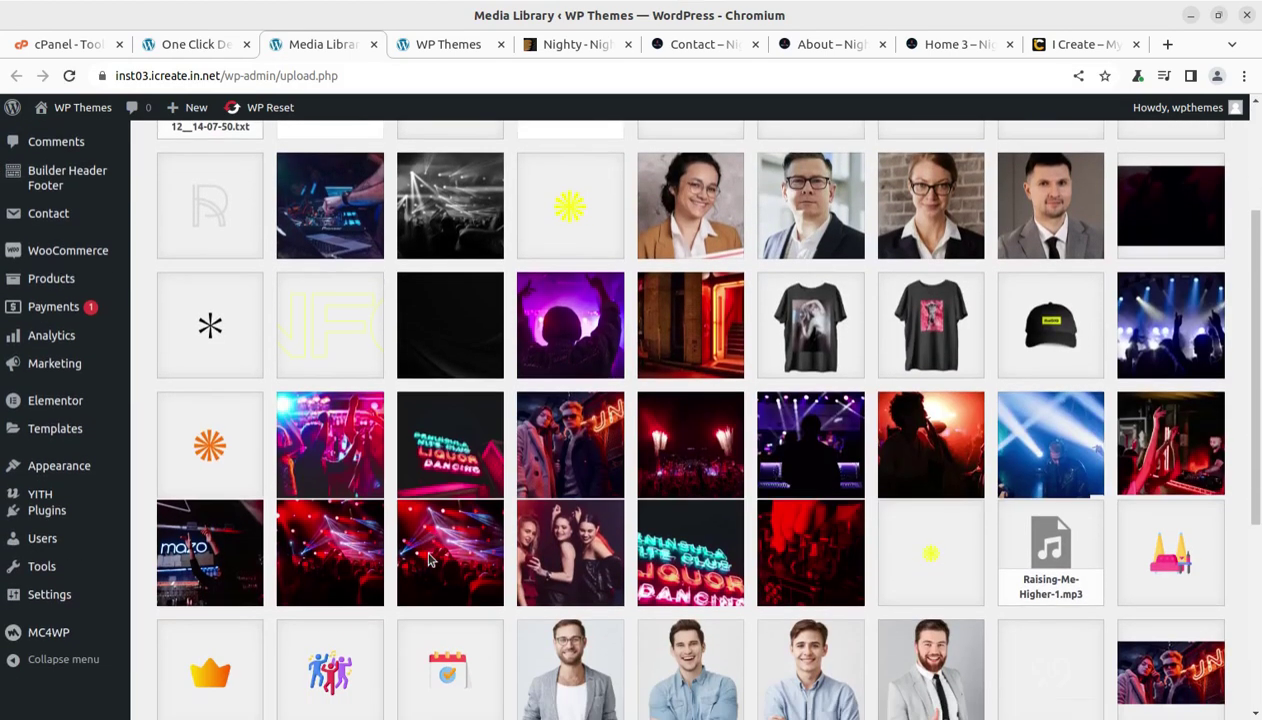
scroll(428, 560, "down", 4)
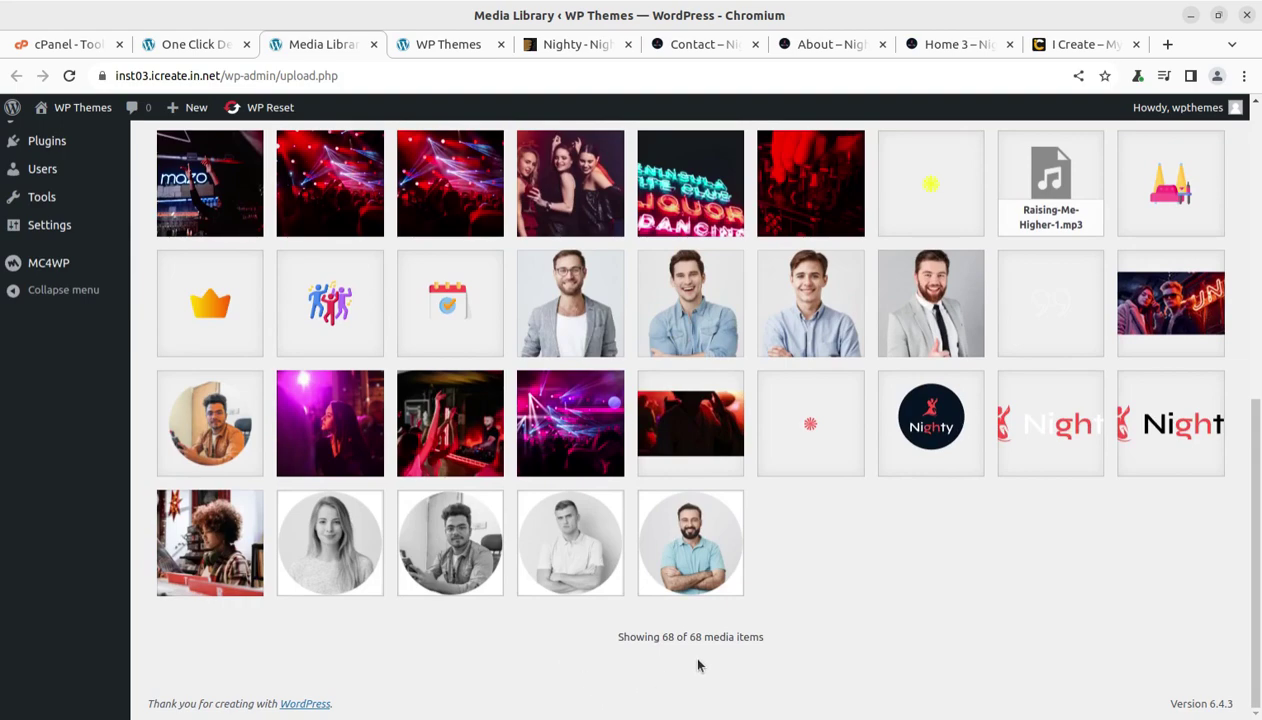
scroll(698, 665, "up", 4)
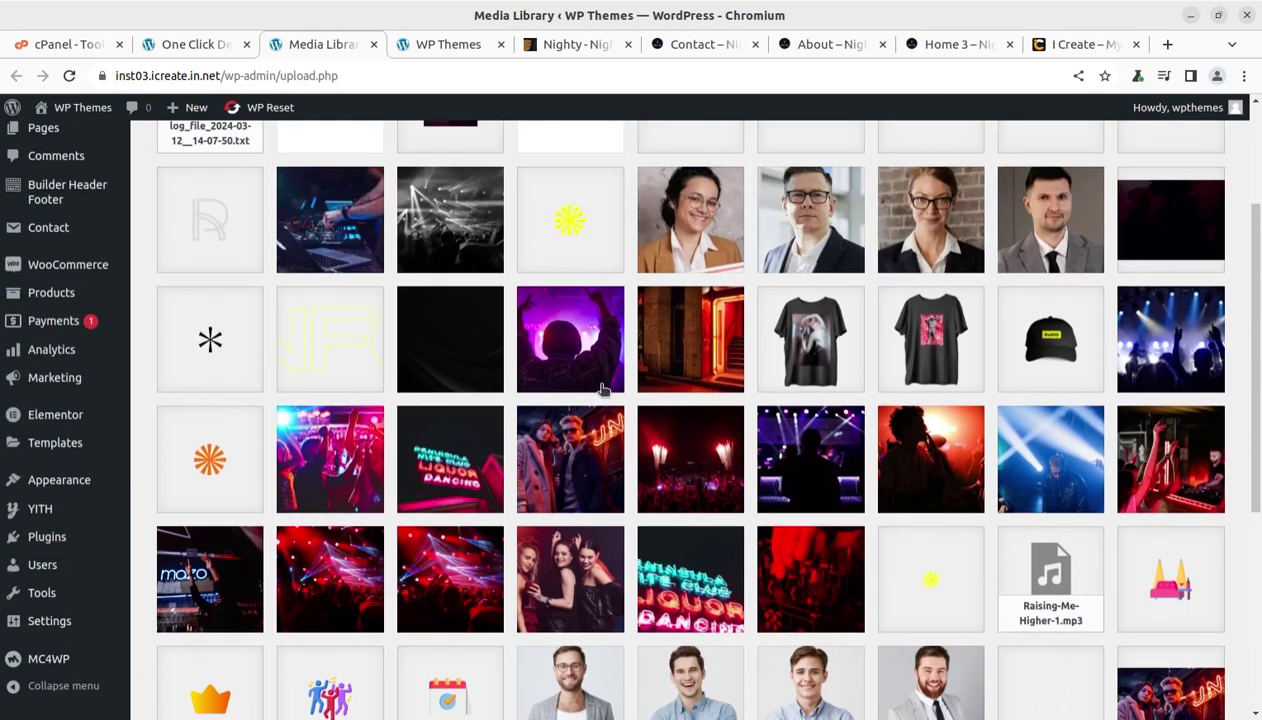
left_click(177, 46)
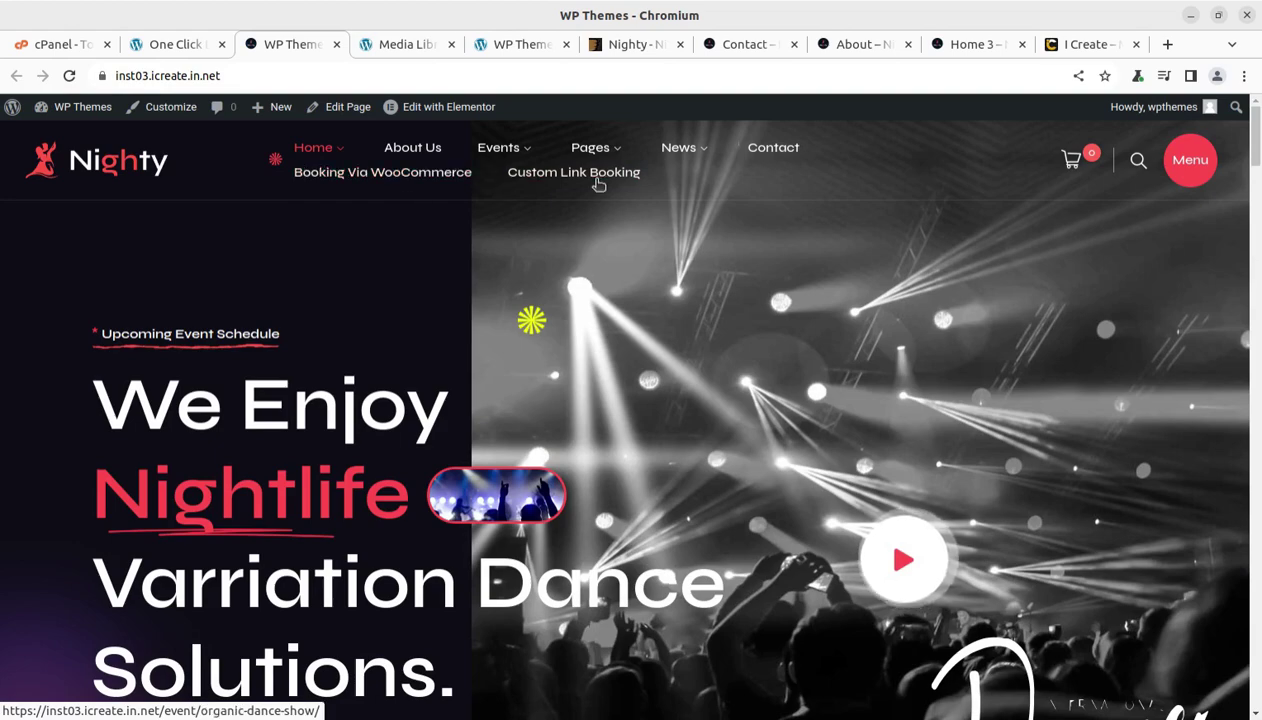
- Scroll the site's imported home page, then browse the Home 2 page
scroll(616, 421, "down", 10)
scroll(624, 432, "down", 8)
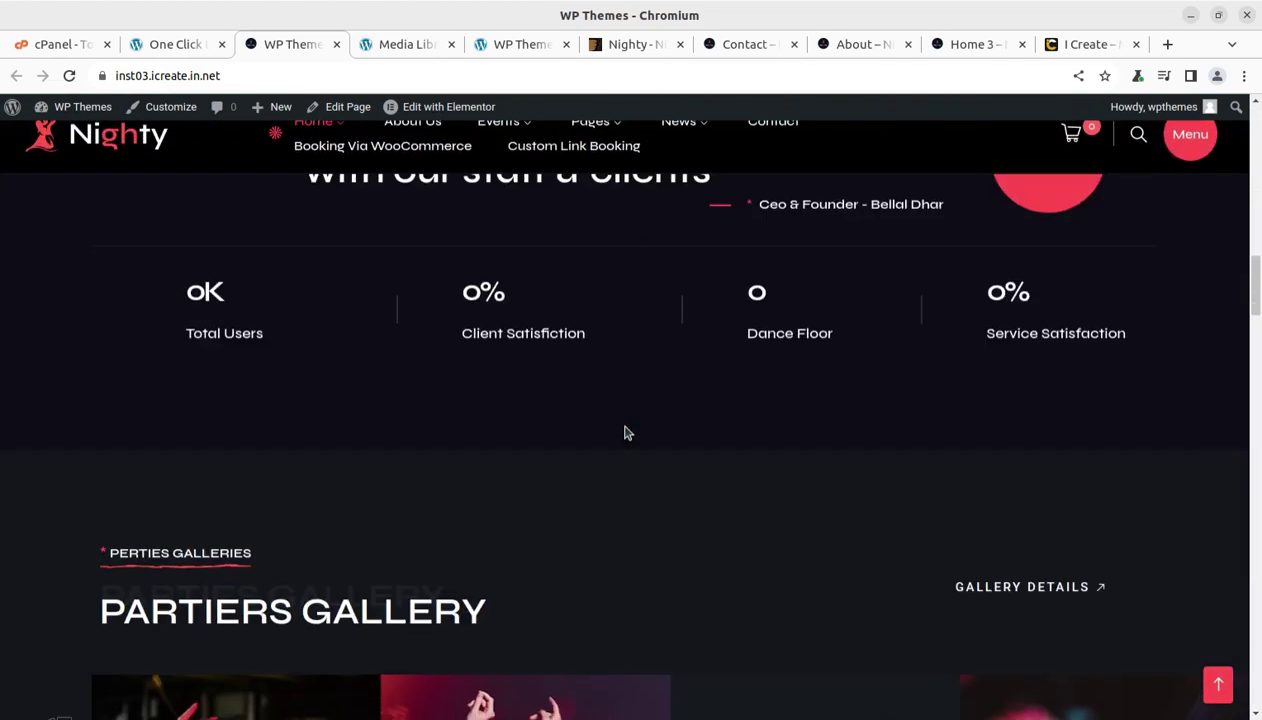
scroll(403, 237, "up", 5)
mouse_move(343, 135)
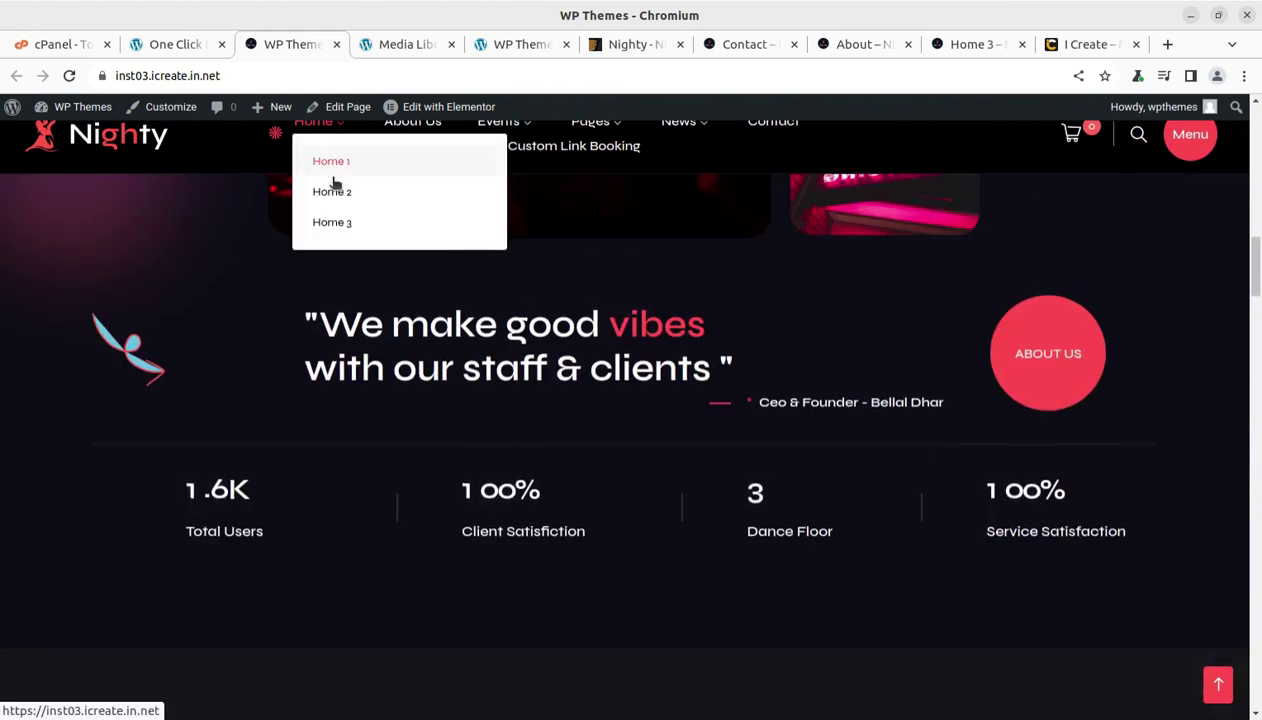
left_click(333, 192)
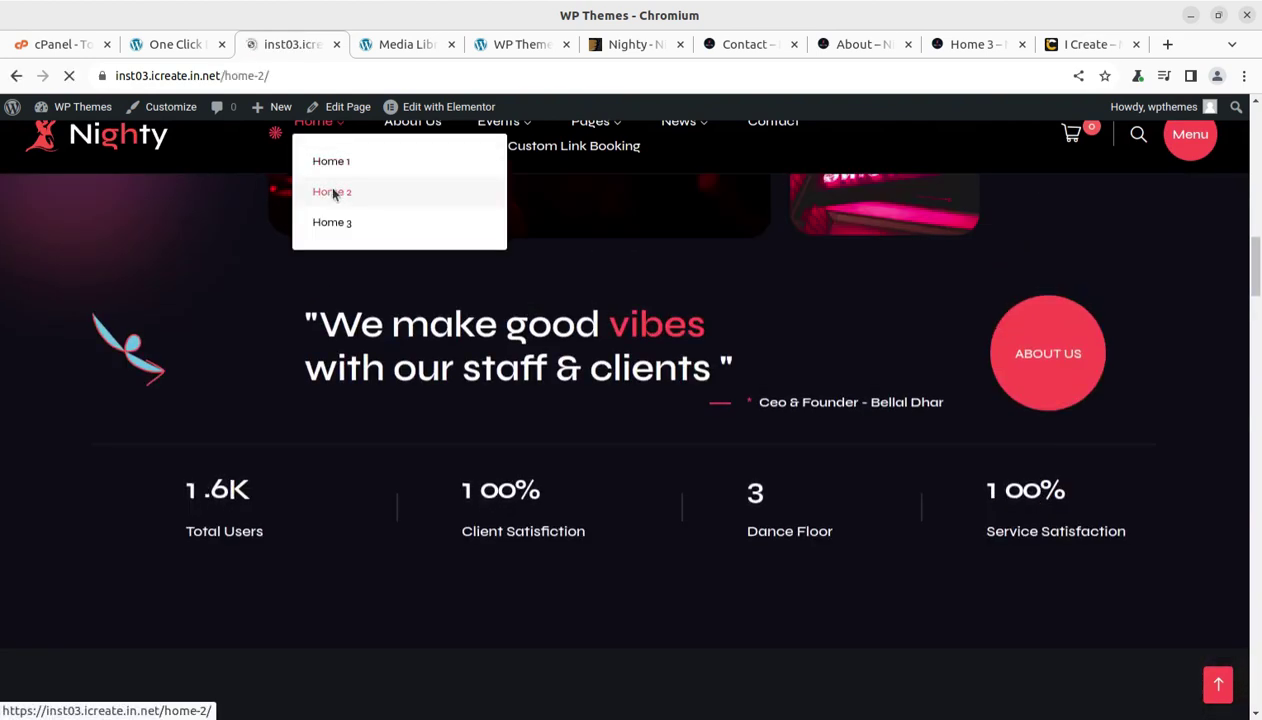
scroll(796, 392, "down", 4)
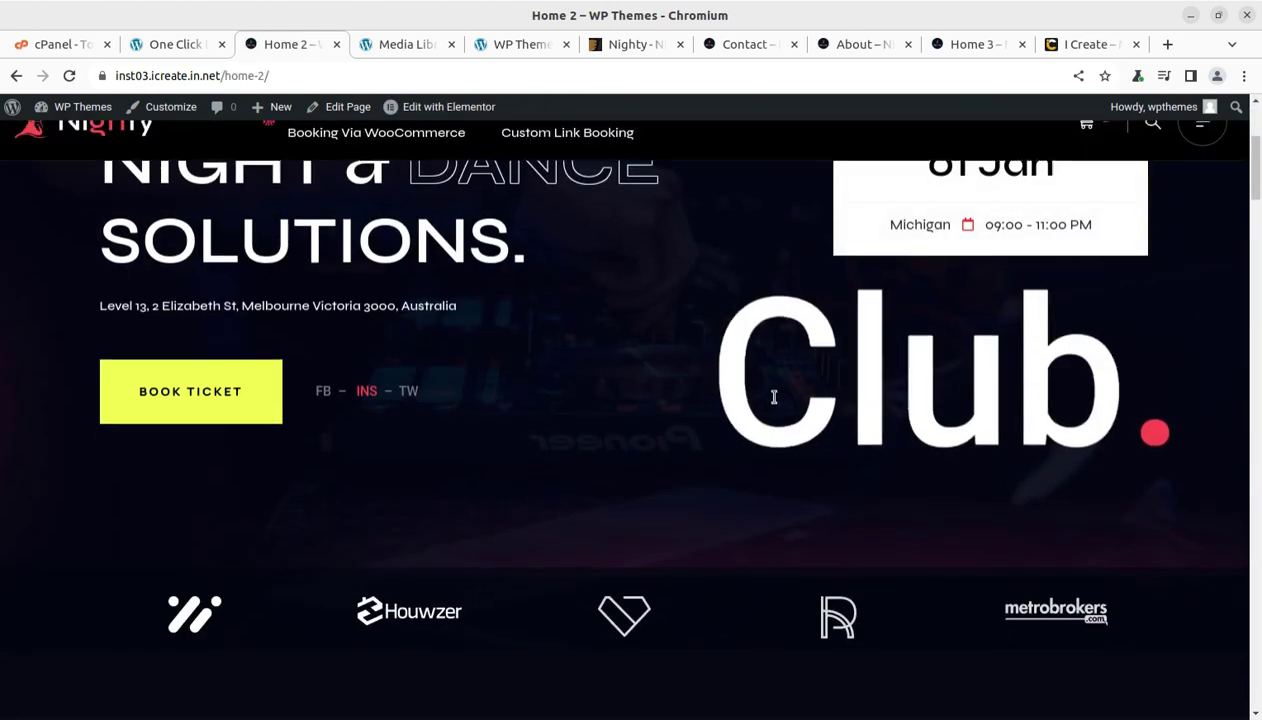
scroll(775, 400, "down", 12)
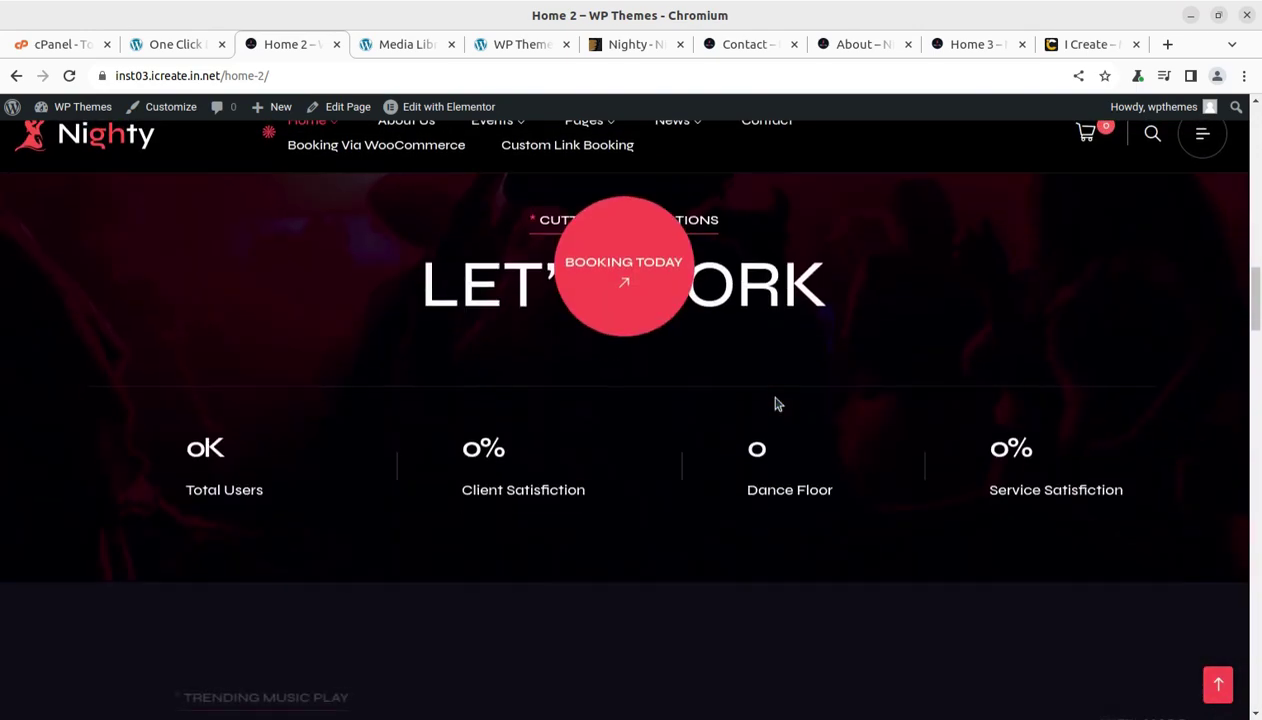
scroll(776, 403, "down", 3)
scroll(775, 402, "up", 8)
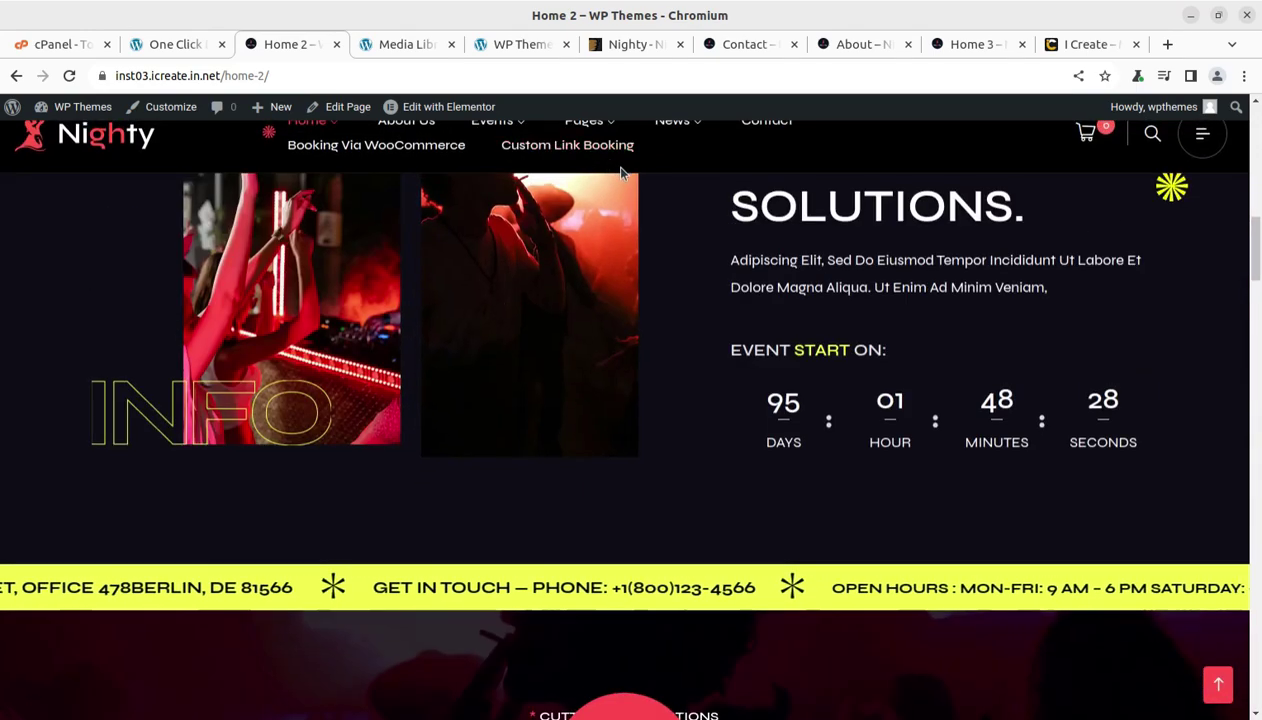
scroll(610, 155, "up", 6)
- Browse the FAQ page and return home via the Nighty logo
mouse_move(590, 125)
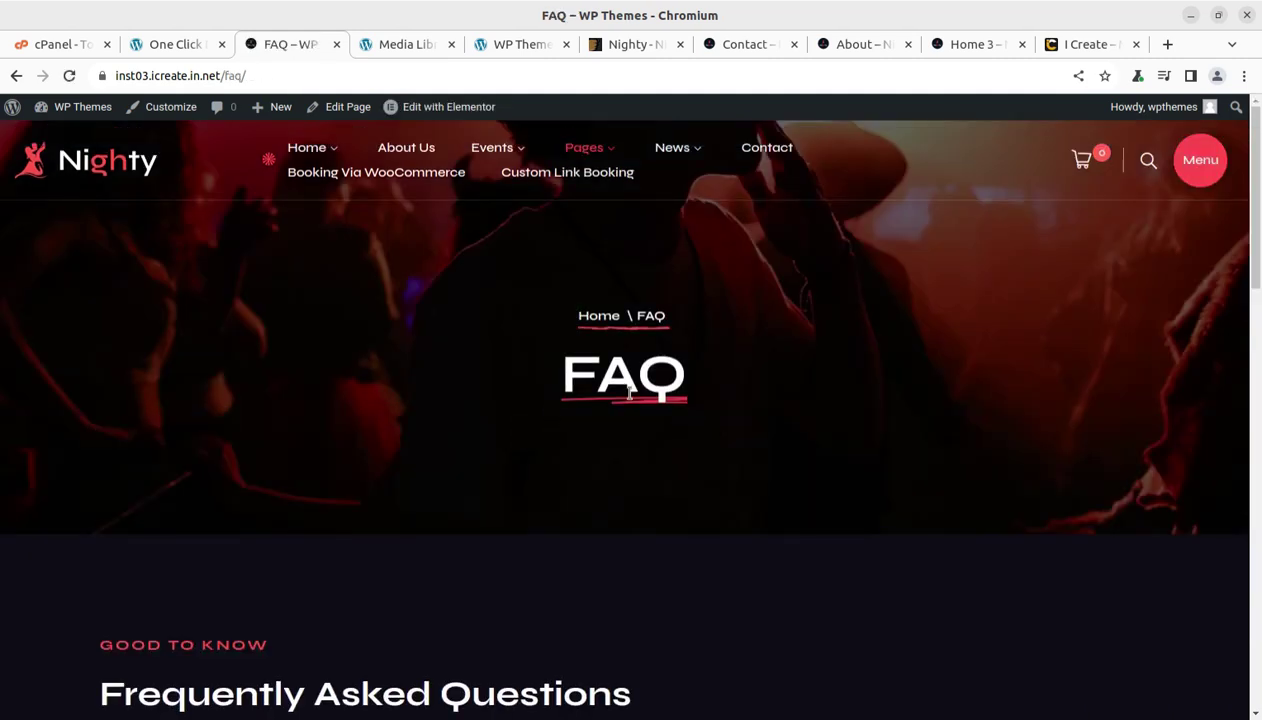
scroll(714, 405, "down", 5)
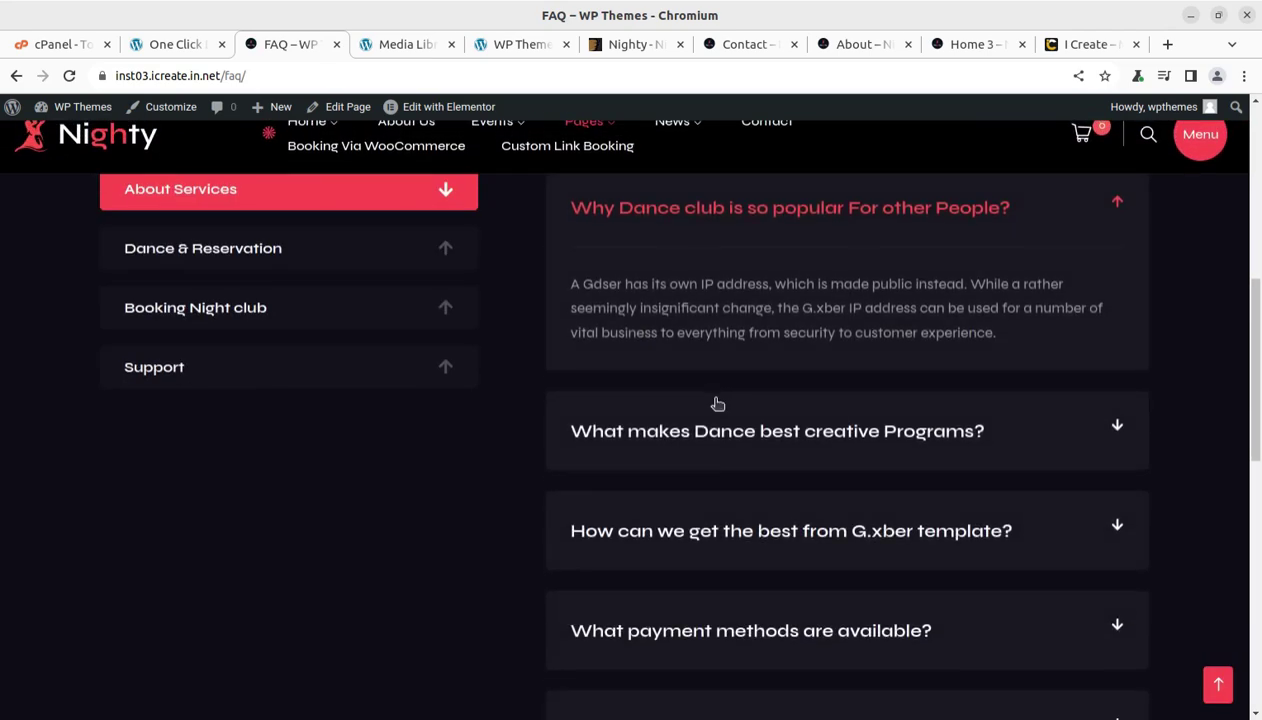
scroll(640, 393, "down", 7)
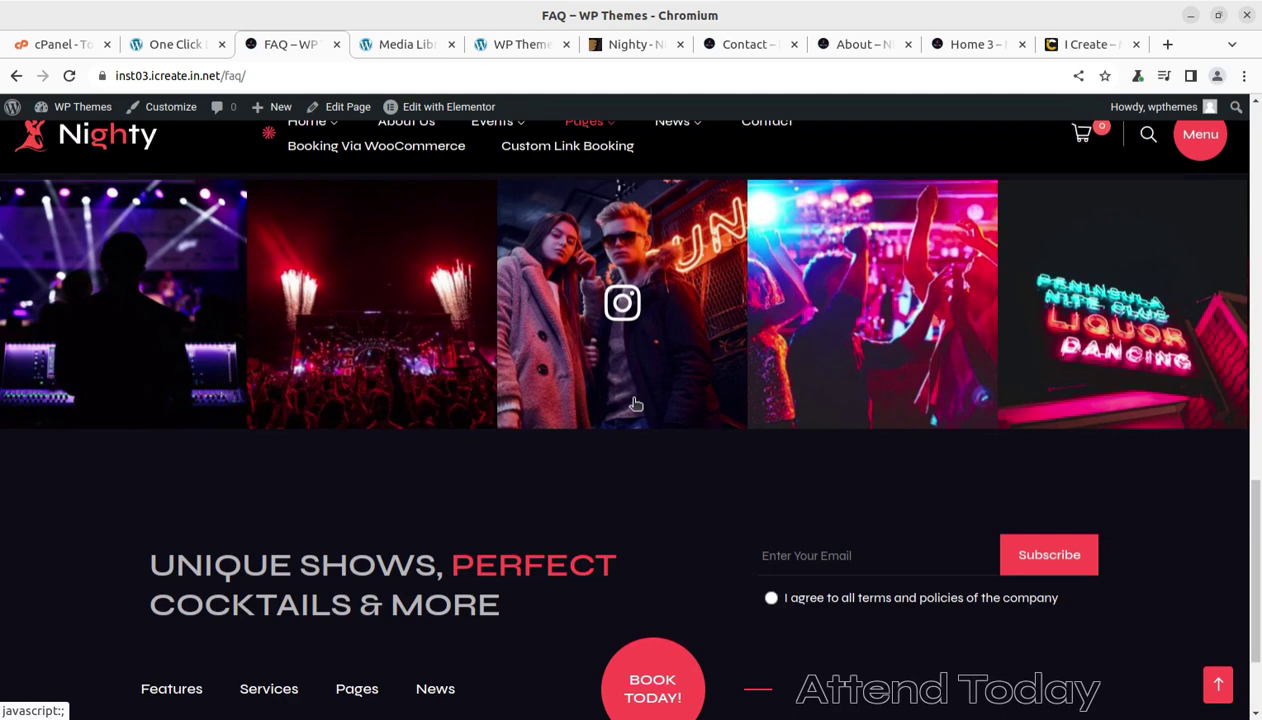
scroll(635, 403, "up", 12)
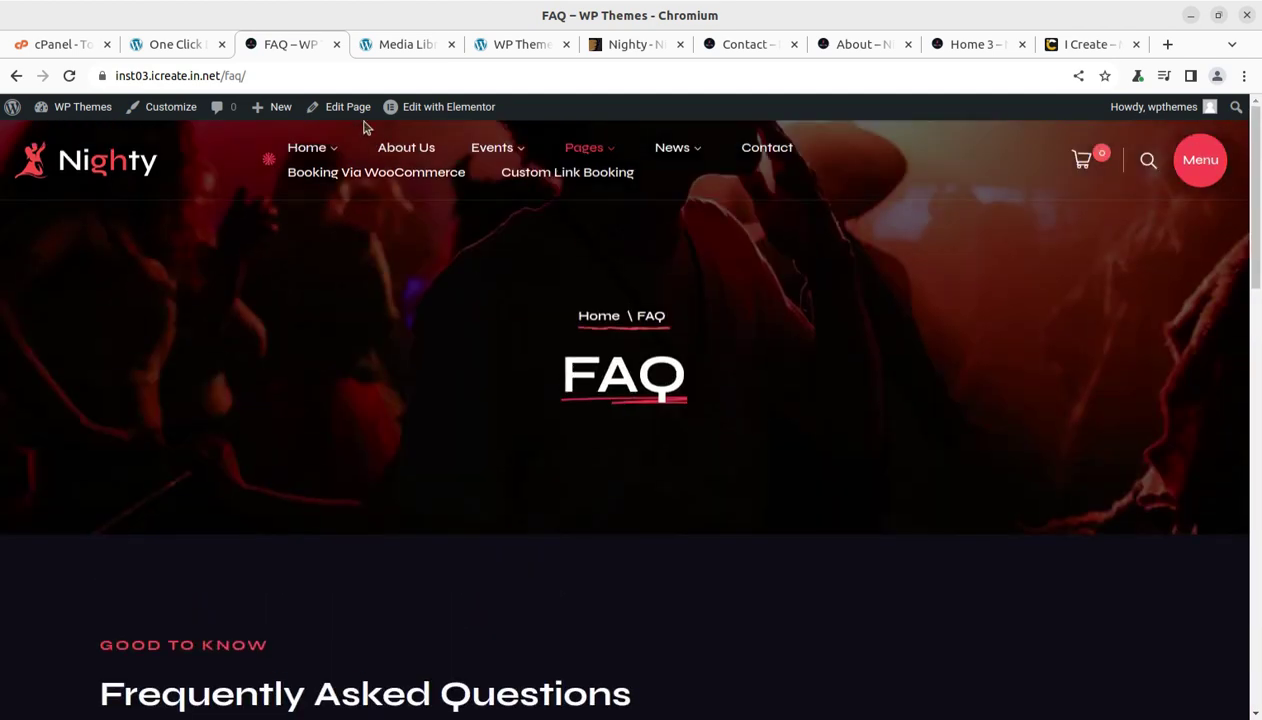
left_click(113, 174)
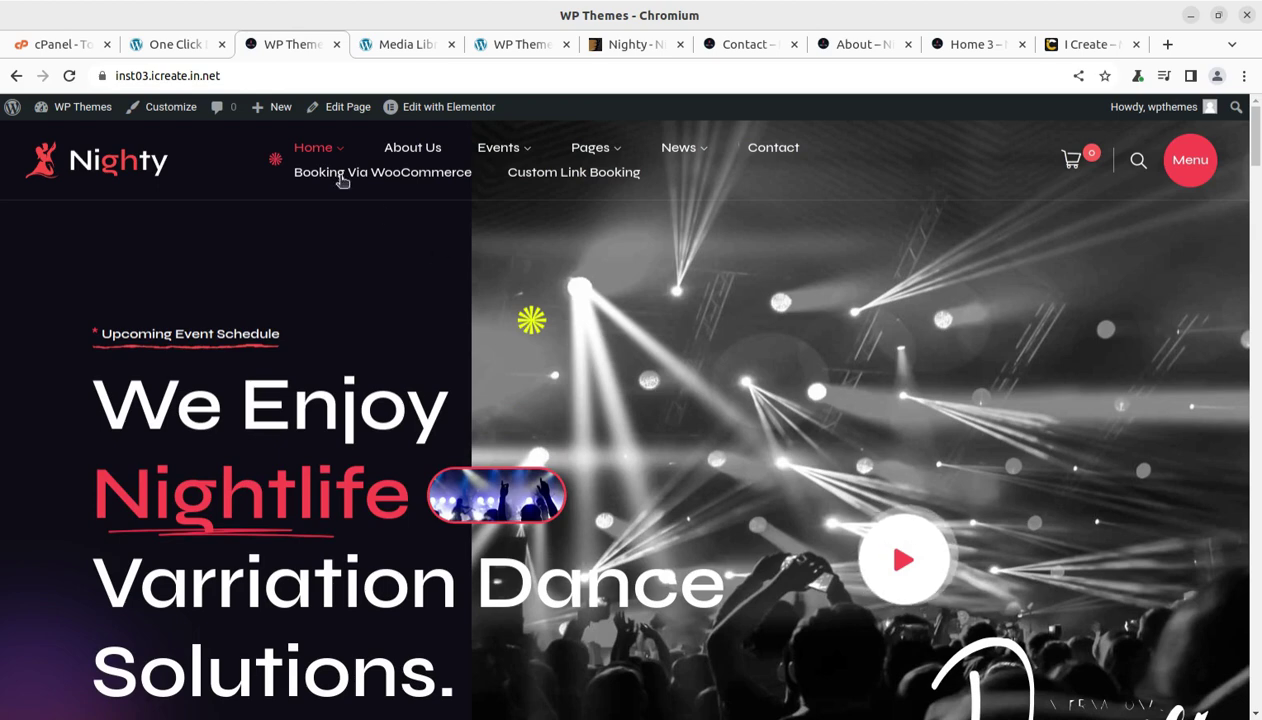
- Confirm the import finished and open the Light Dance Show event for editing
left_click(174, 45)
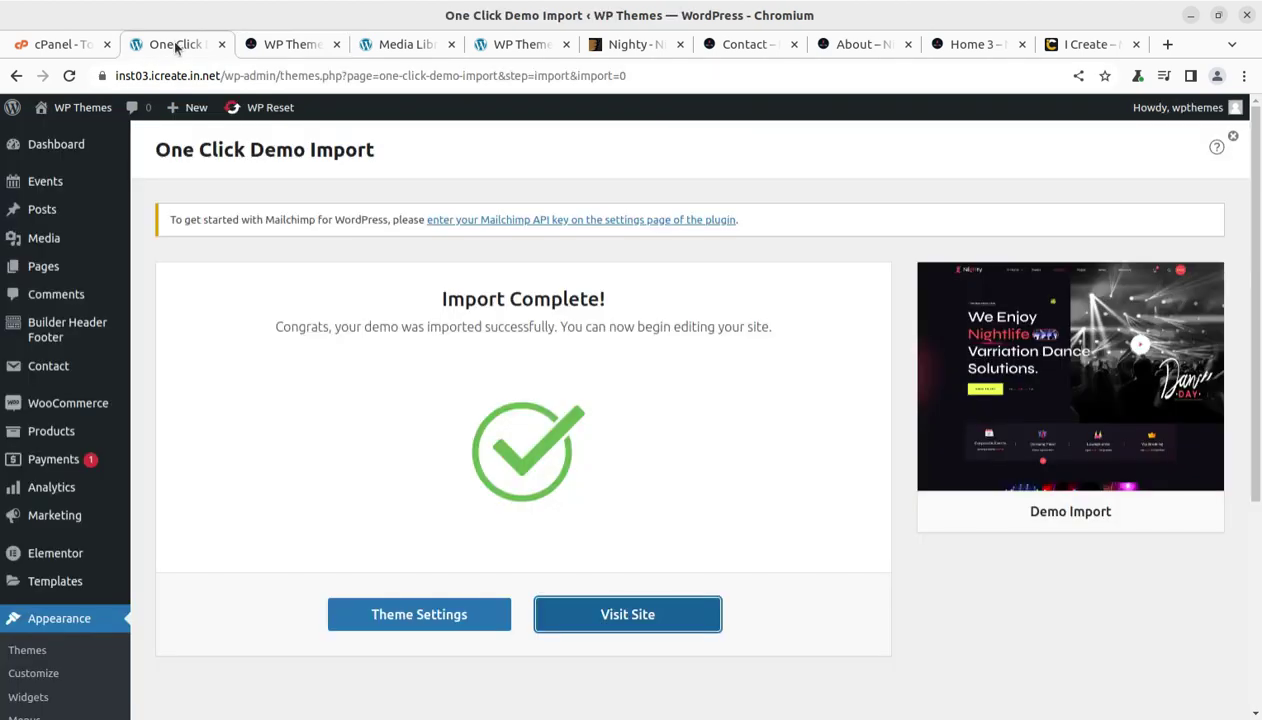
left_click(47, 150)
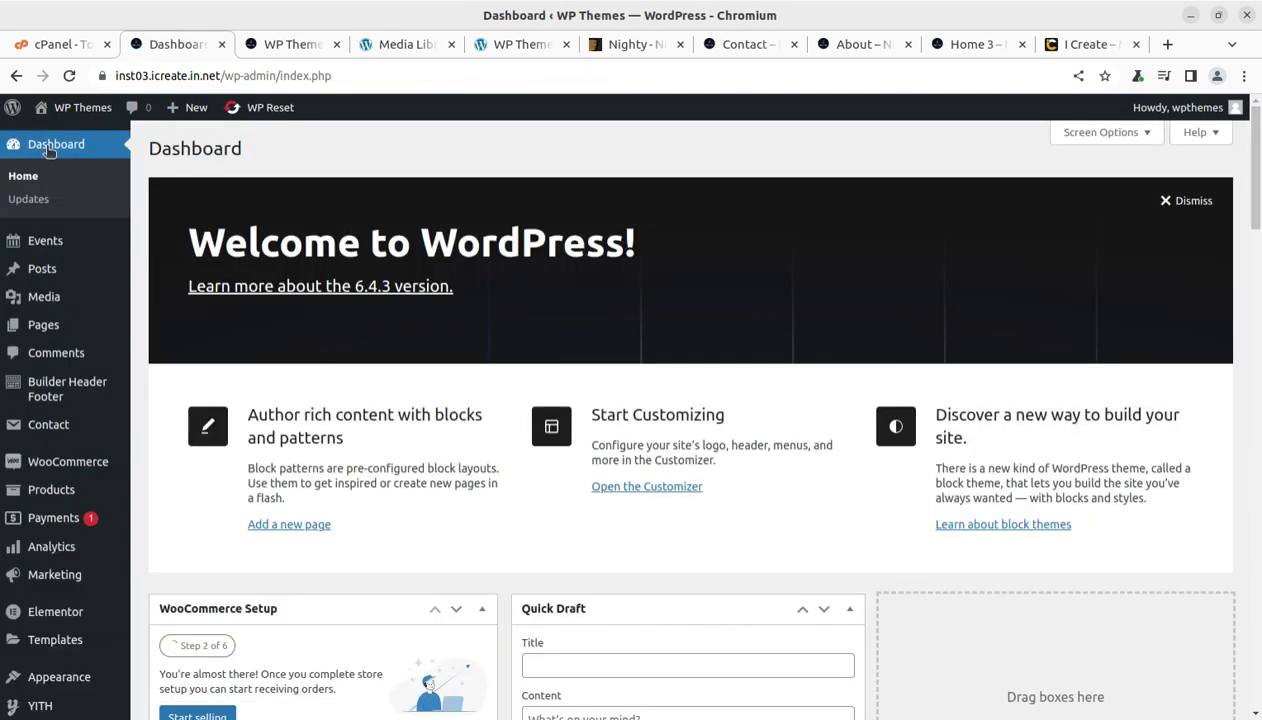
mouse_move(119, 251)
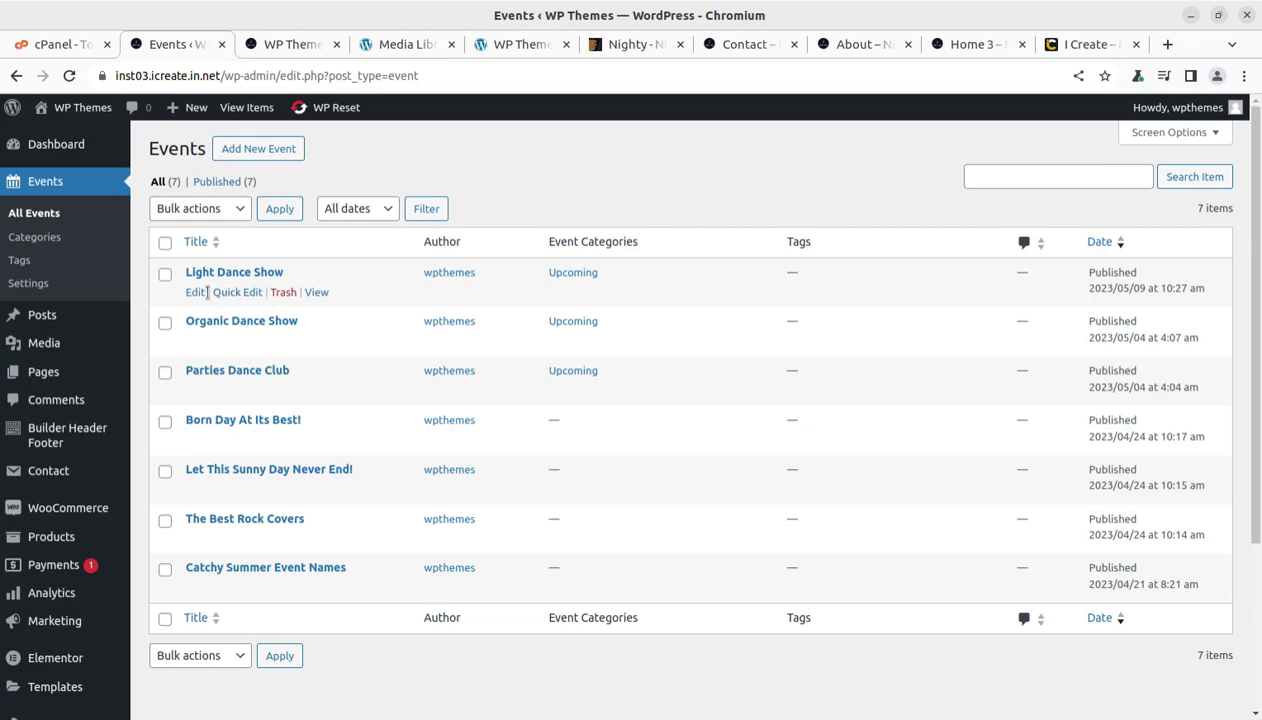
left_click(195, 293)
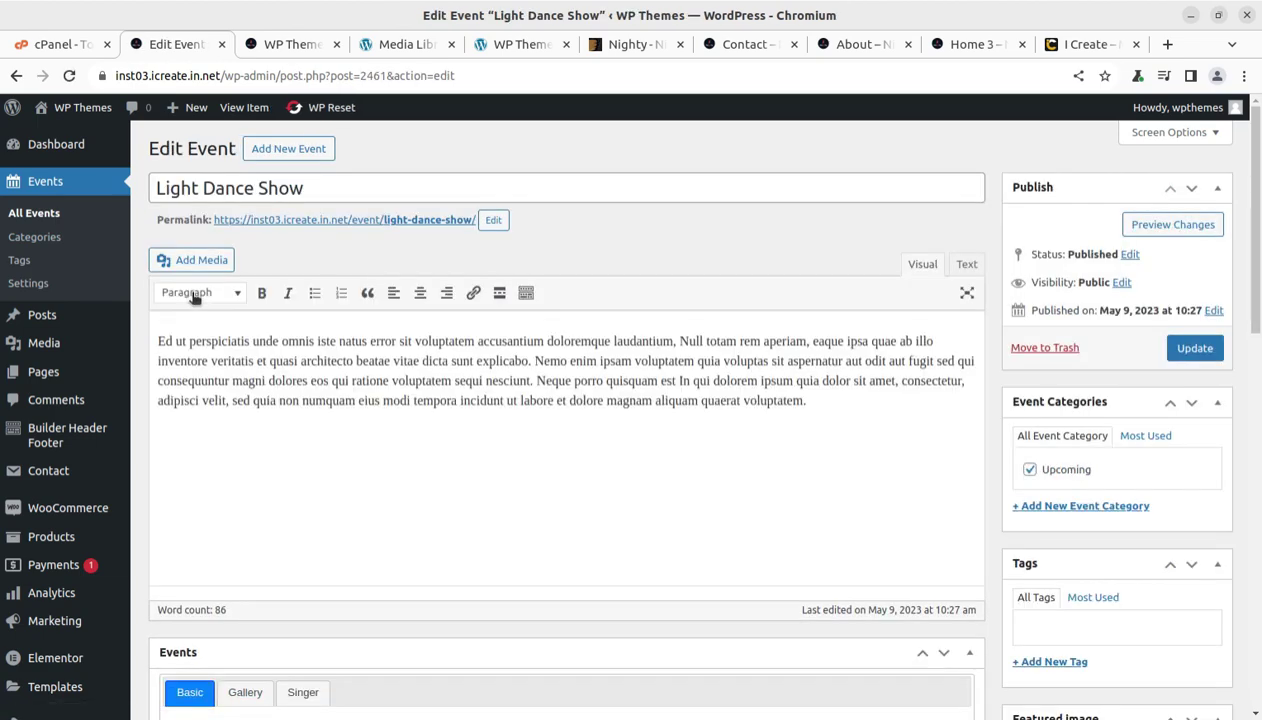
scroll(461, 445, "down", 2)
scroll(278, 440, "down", 2)
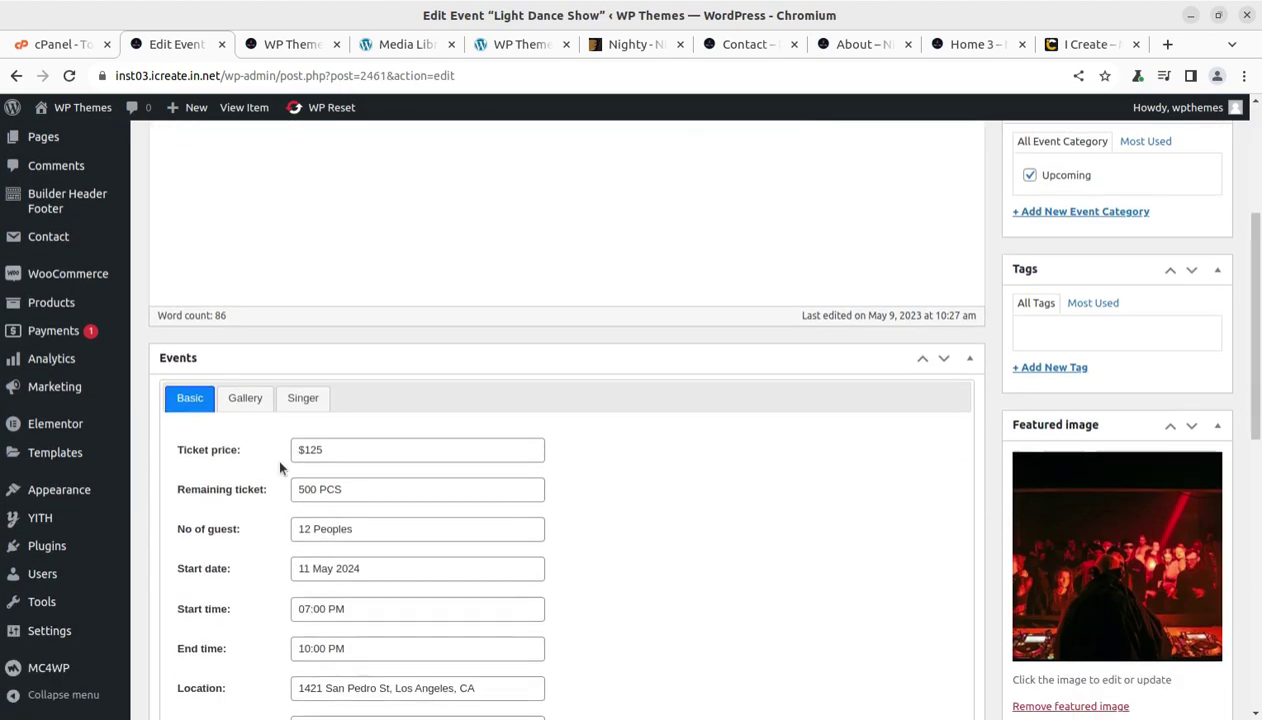
- Review the event's Gallery settings and Singer profiles with their social icon fields
left_click(254, 403)
left_click(305, 398)
scroll(472, 481, "down", 5)
scroll(392, 473, "down", 4)
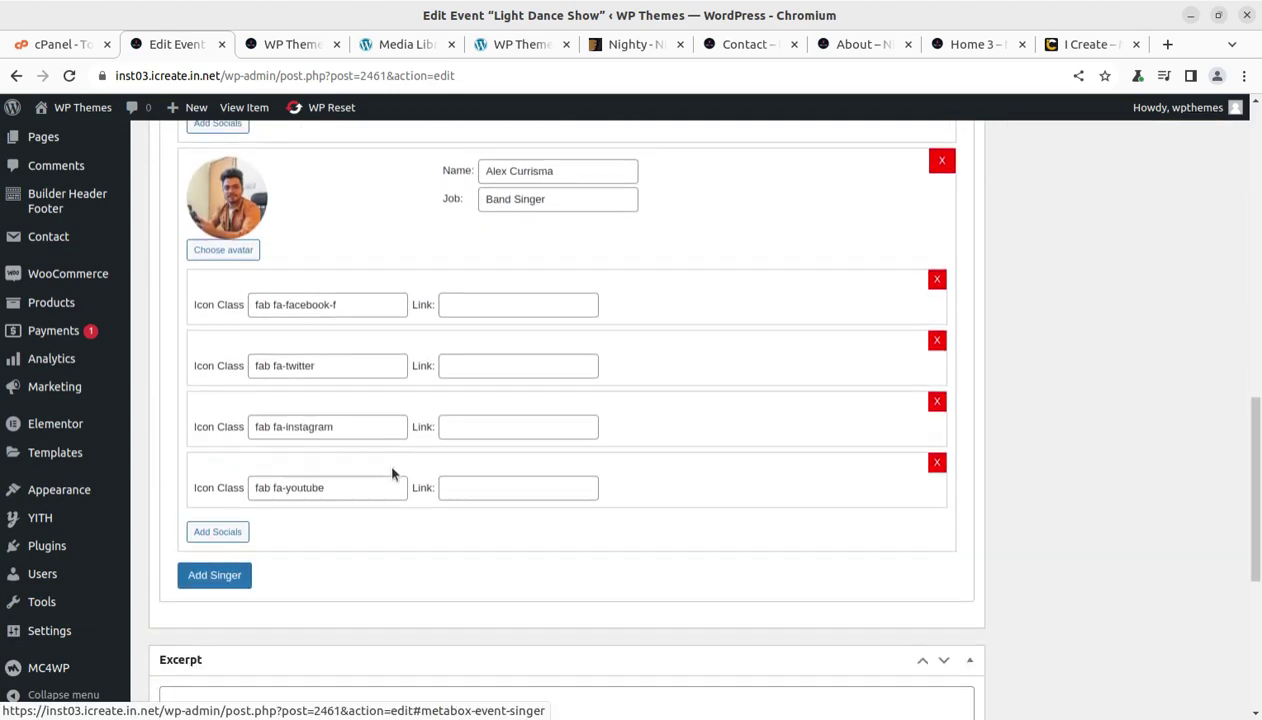
scroll(393, 468, "down", 2)
scroll(392, 468, "up", 6)
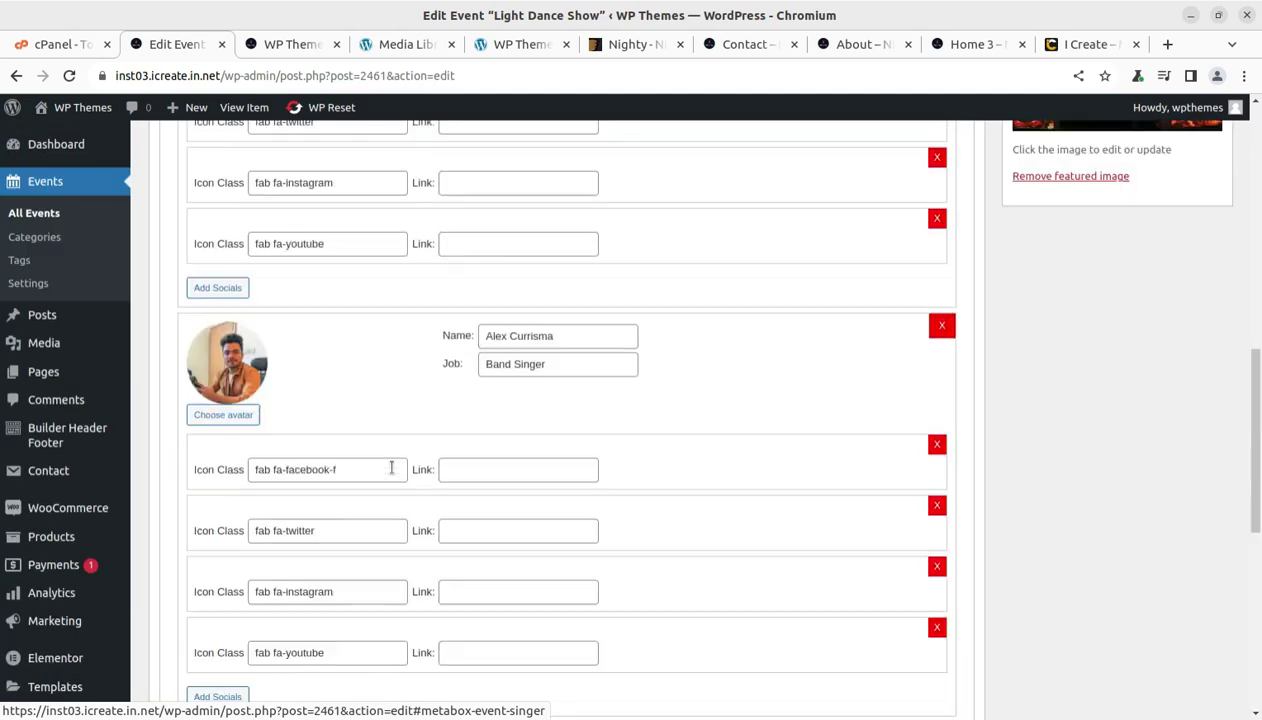
mouse_move(116, 338)
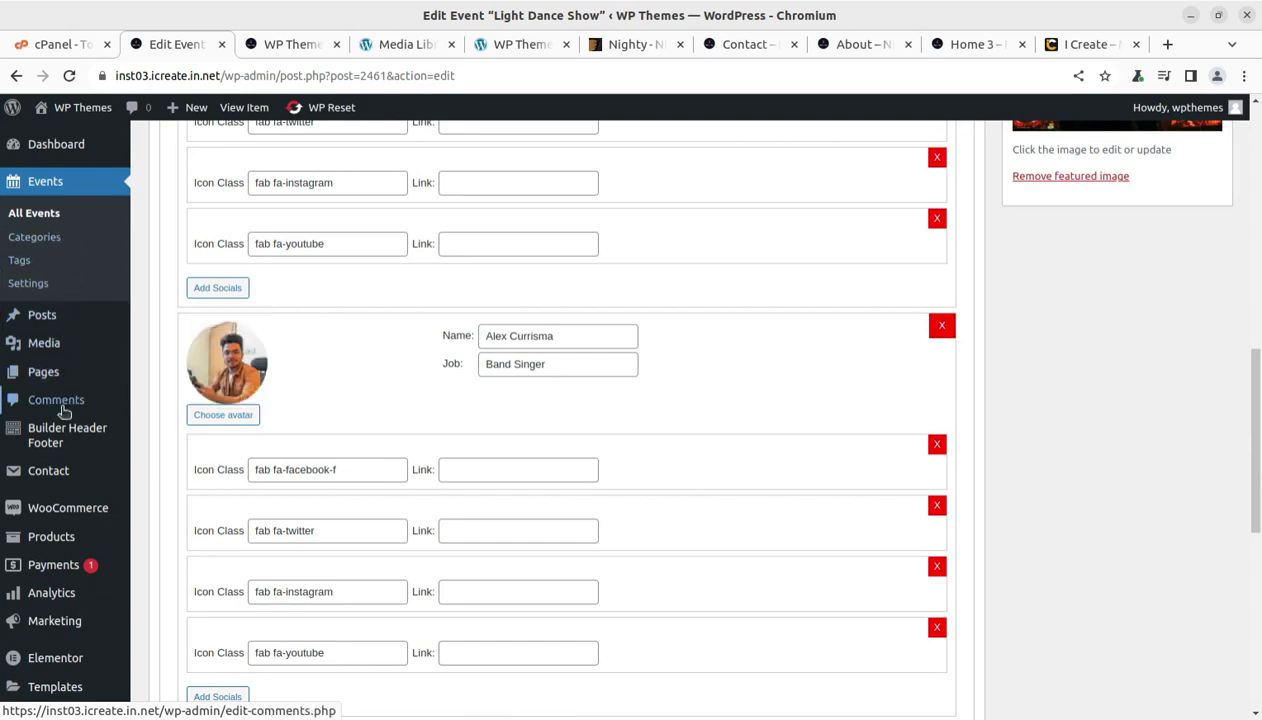
mouse_move(47, 443)
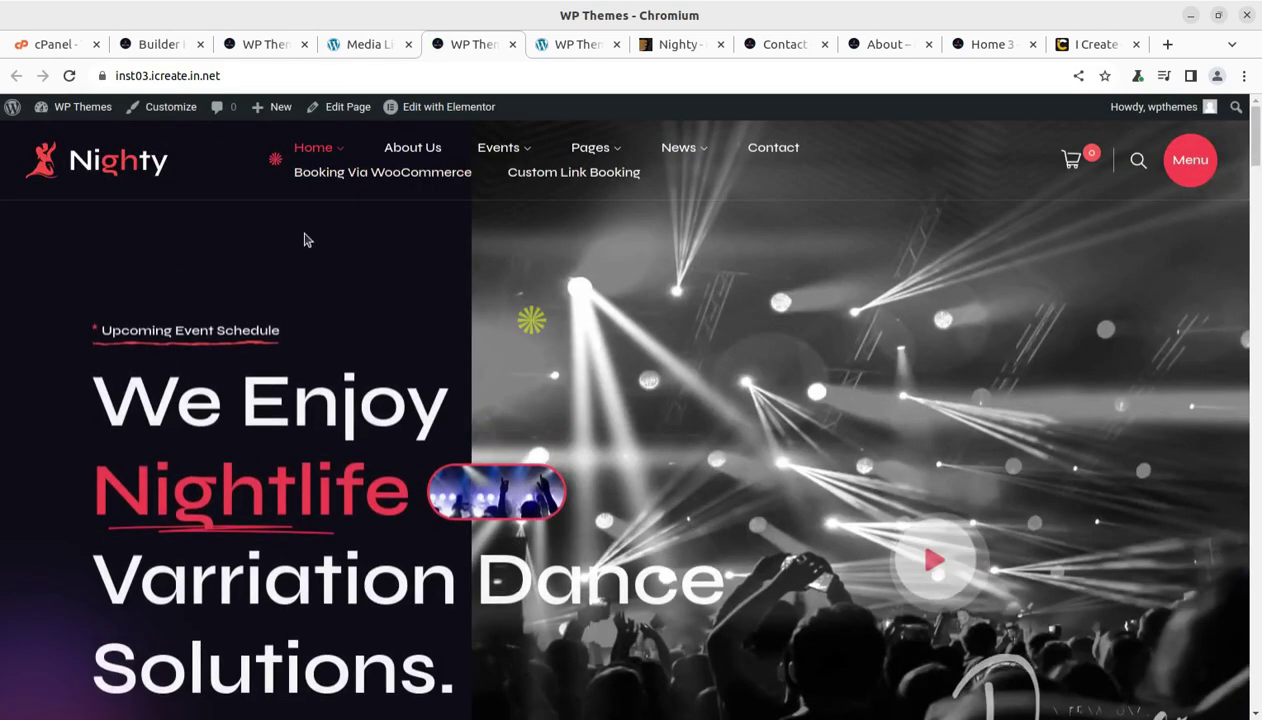
- Browse the Builder Header Footer list of Header 1–3, Header Banner and Footer 1–4 templates
mouse_move(424, 107)
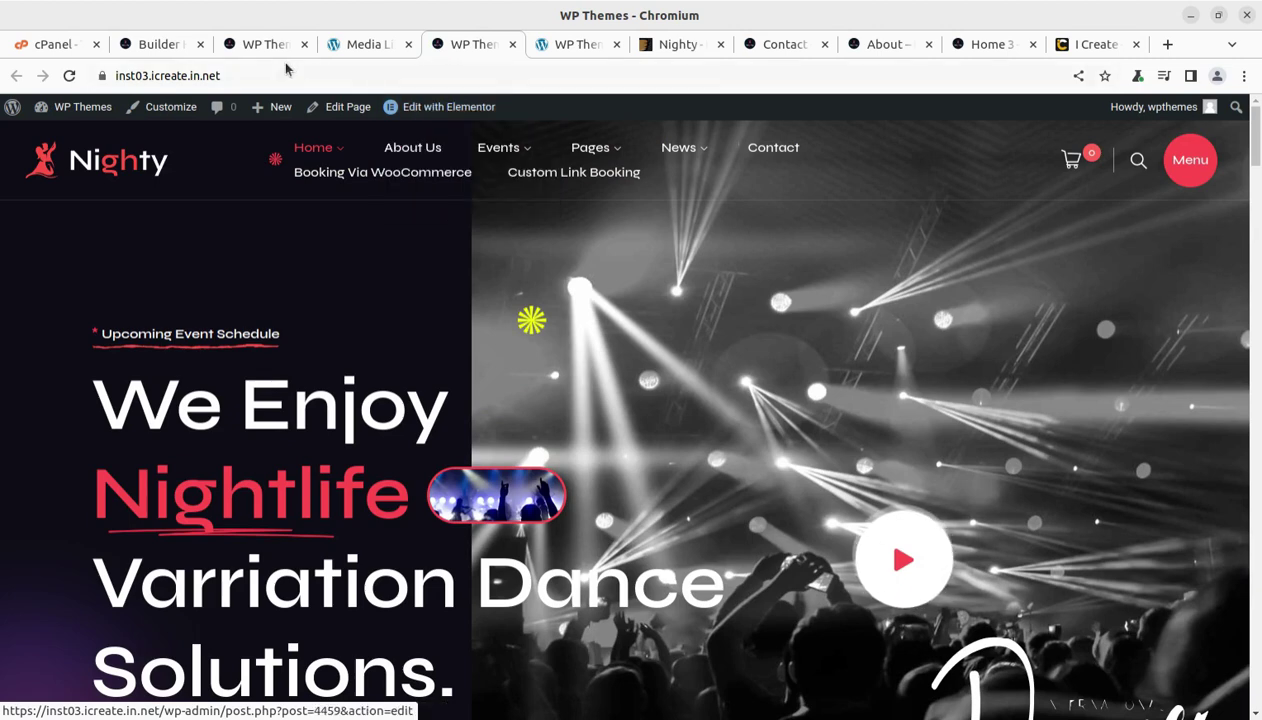
left_click(160, 44)
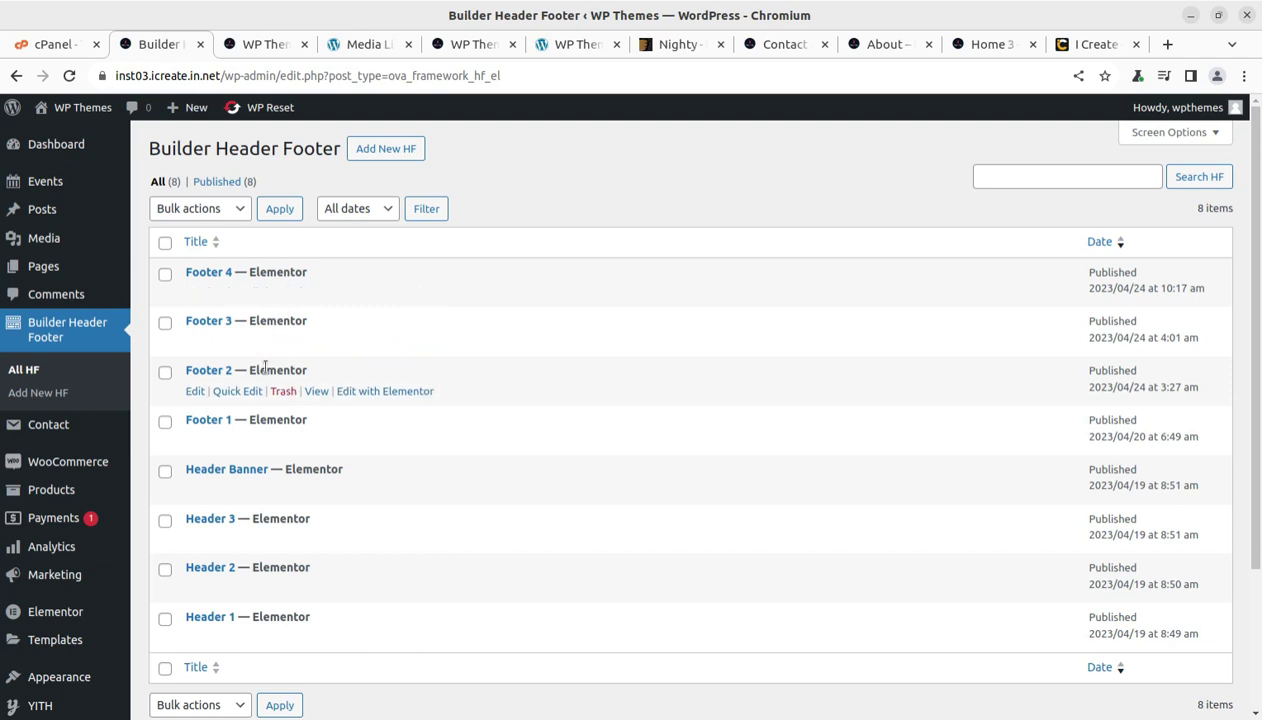
scroll(273, 487, "down", 2)
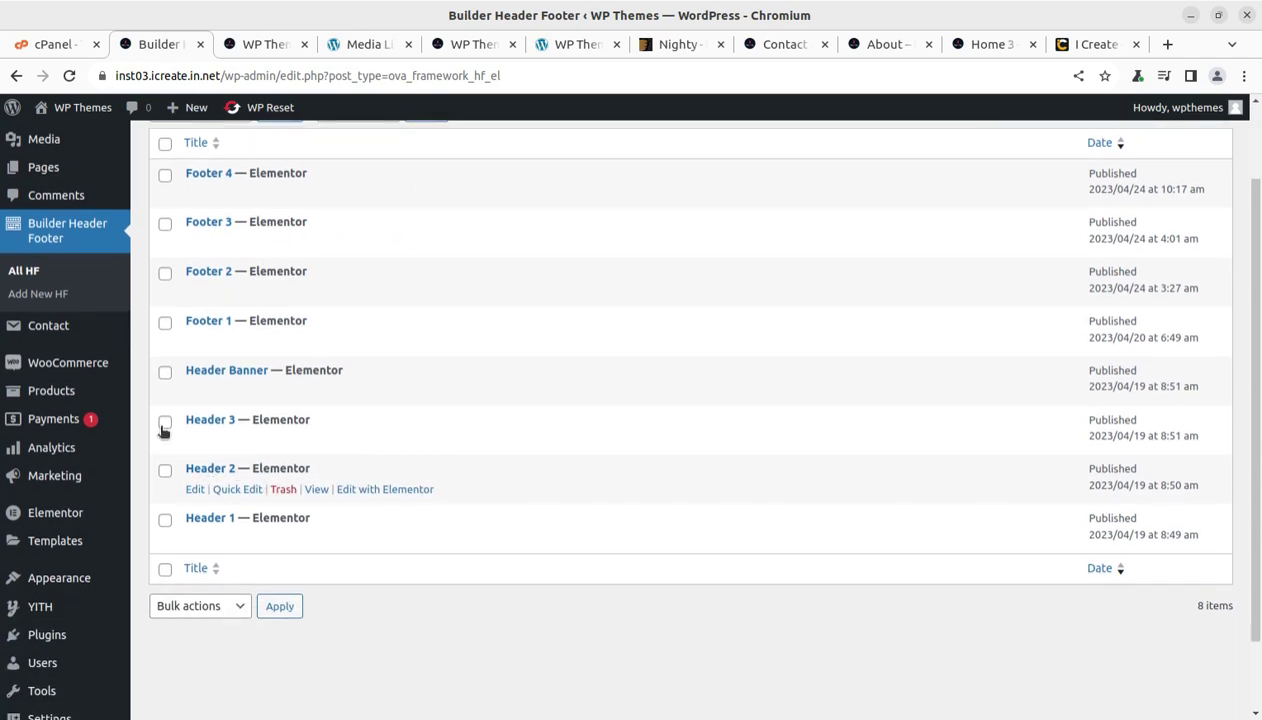
mouse_move(60, 358)
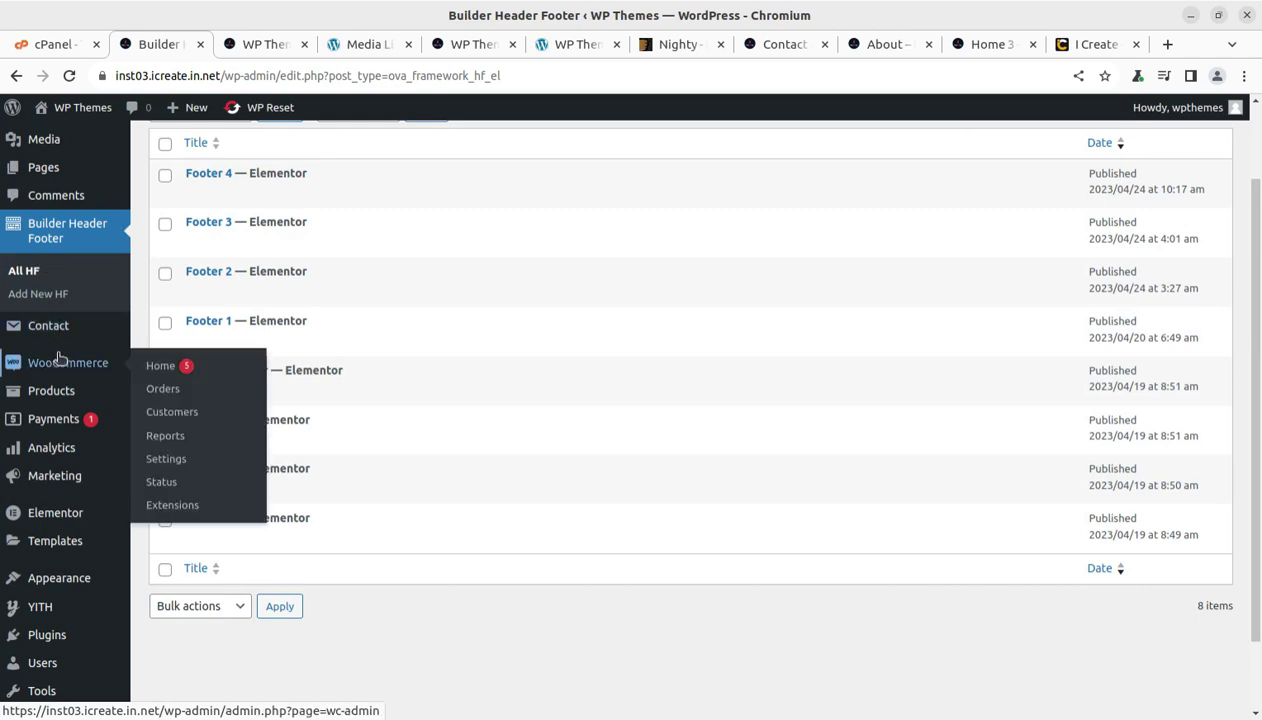
mouse_move(58, 393)
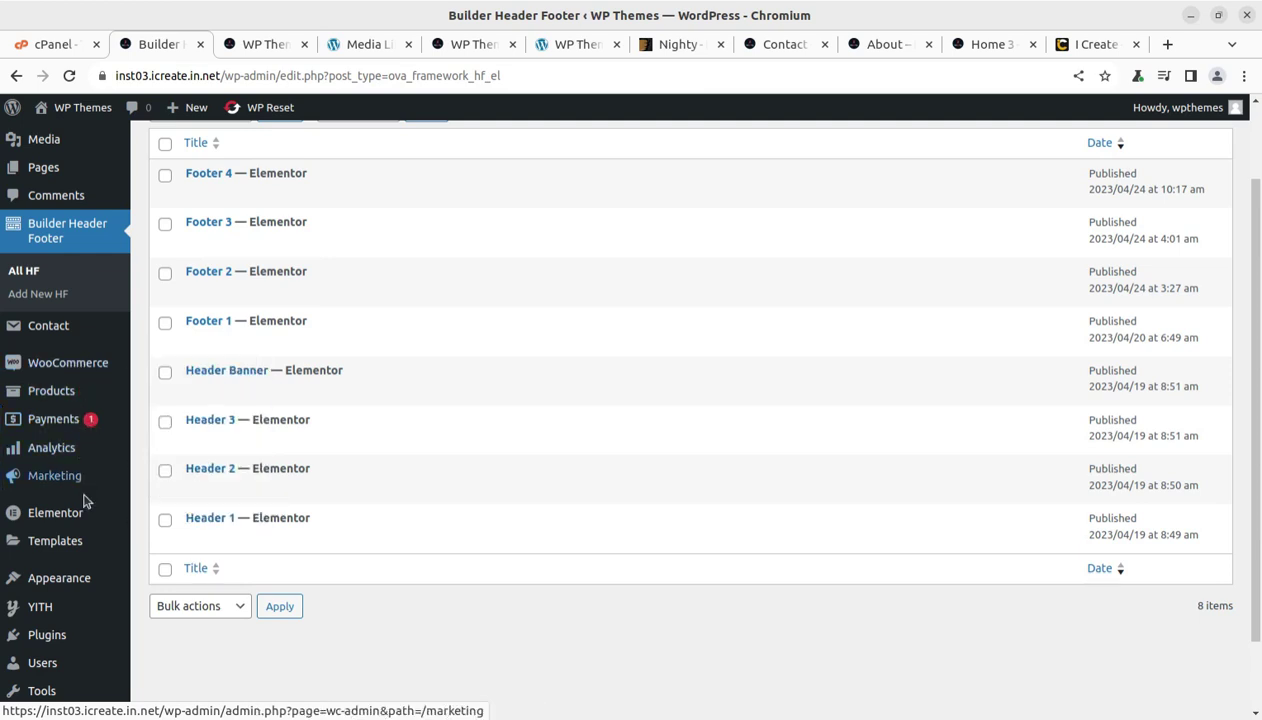
scroll(85, 500, "down", 2)
mouse_move(60, 484)
mouse_move(60, 525)
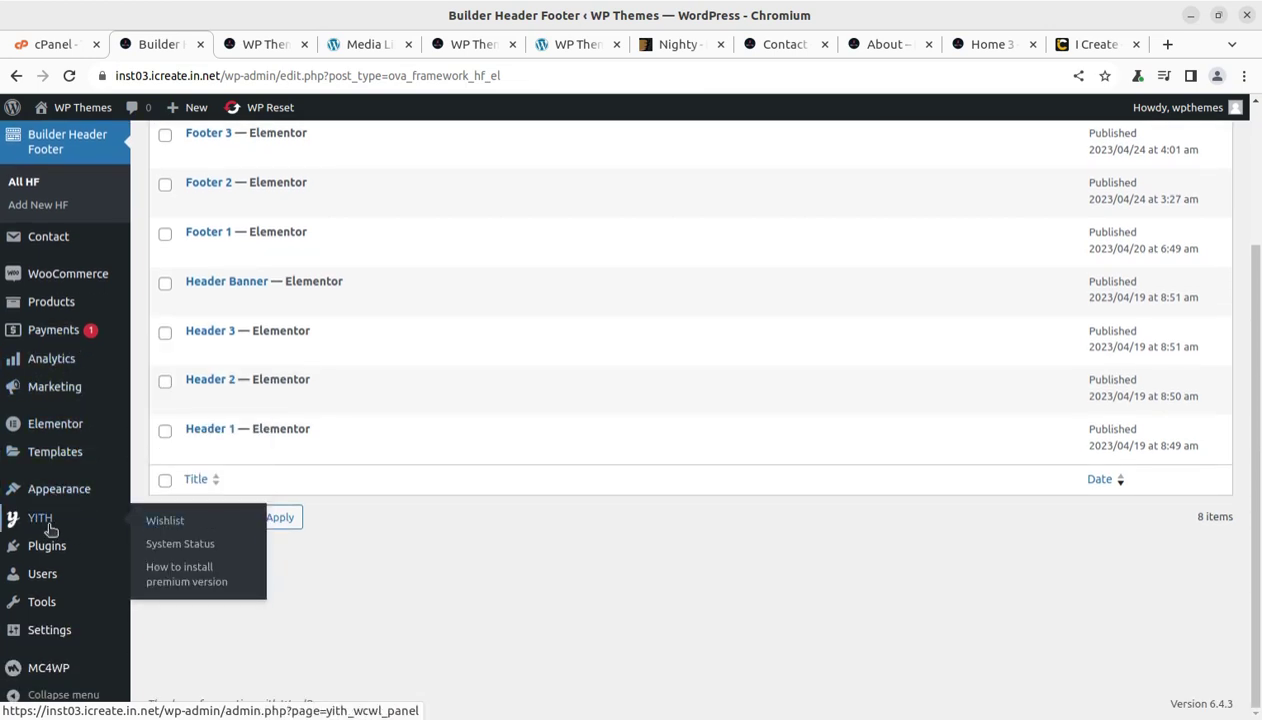
mouse_move(44, 610)
- Open the Nighty site's front end in a new browser tab via WP Themes > Visit Site
mouse_move(99, 388)
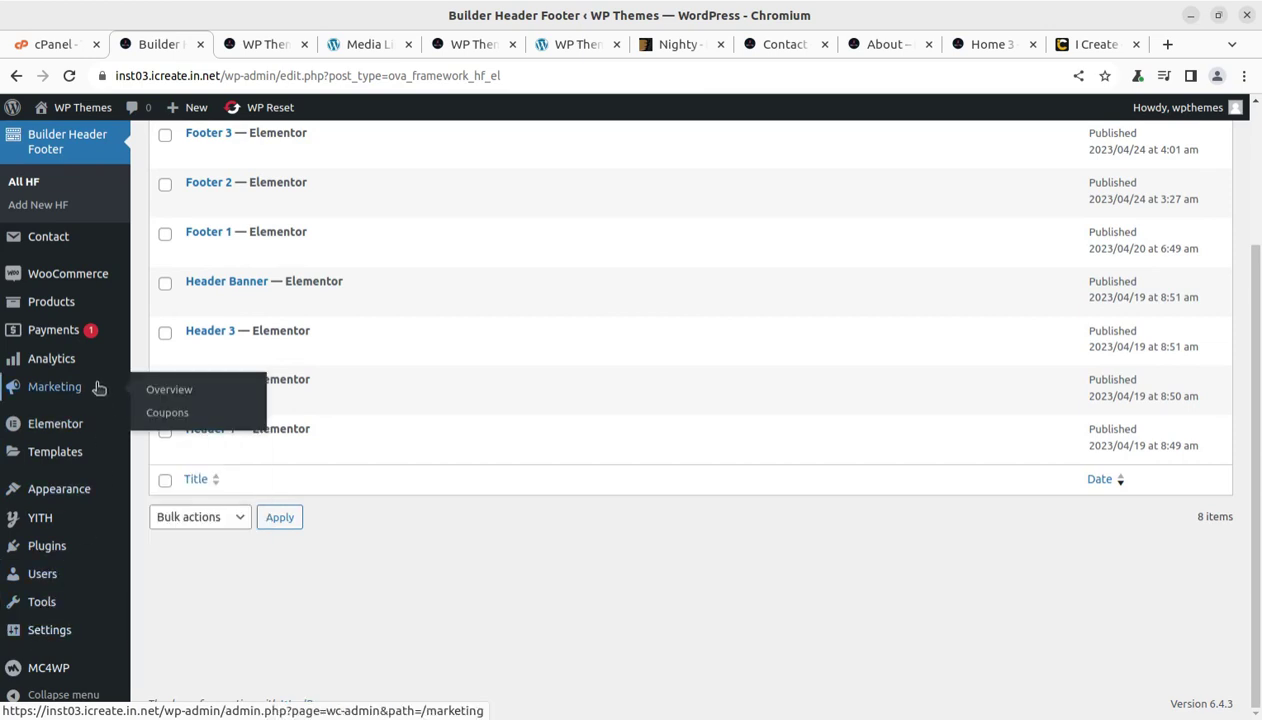
scroll(60, 460, "up", 4)
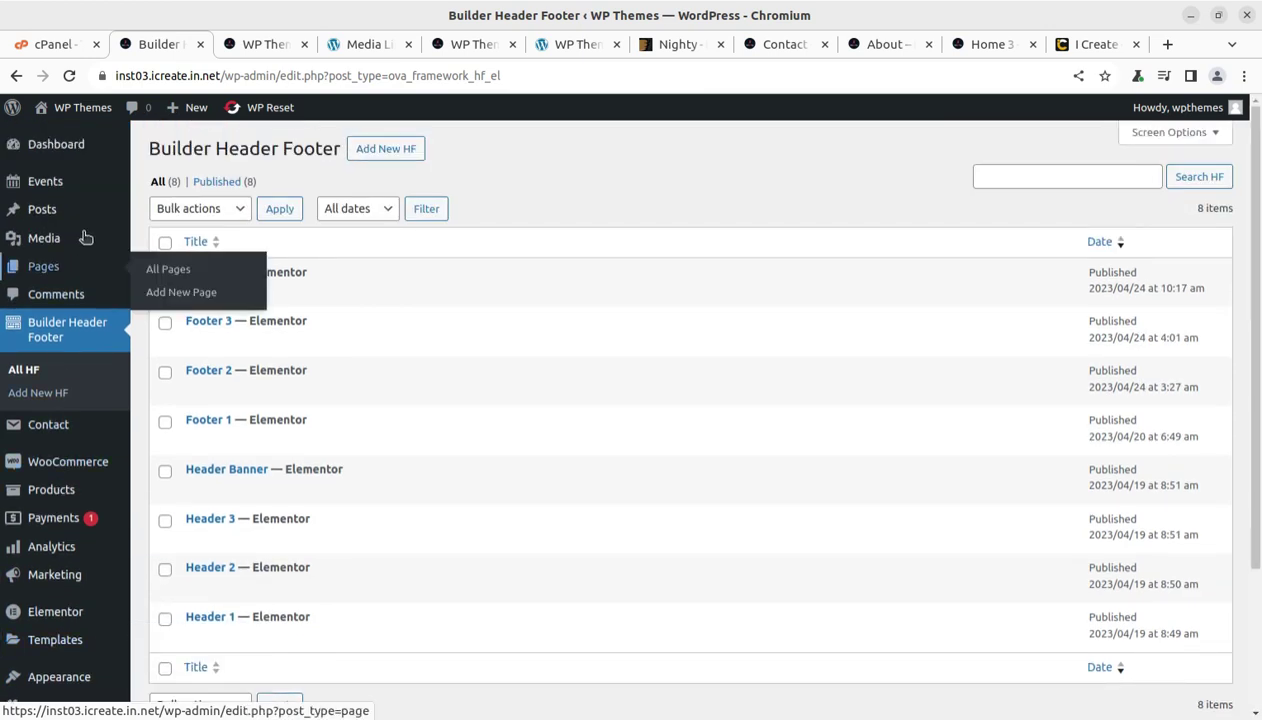
mouse_move(72, 116)
middle_click(61, 137)
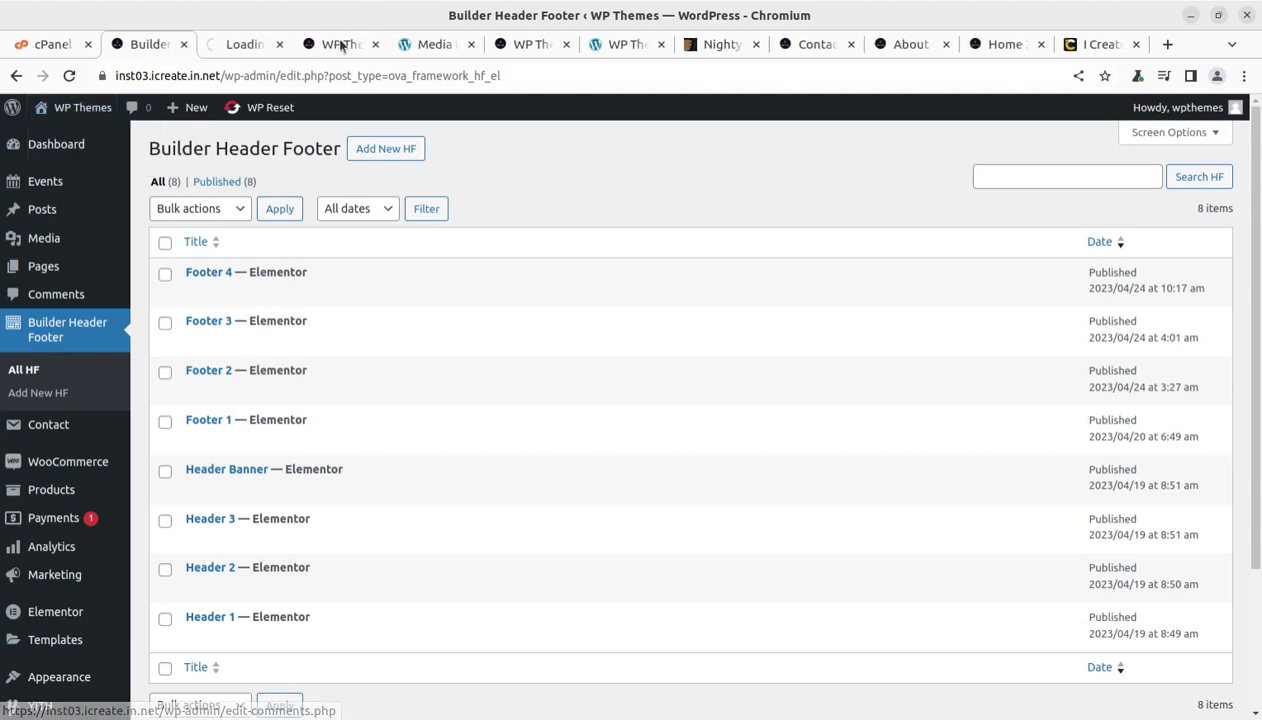
- On the new site tab, open Home 1 in Elementor and dismiss the AI introduction
left_click(235, 47)
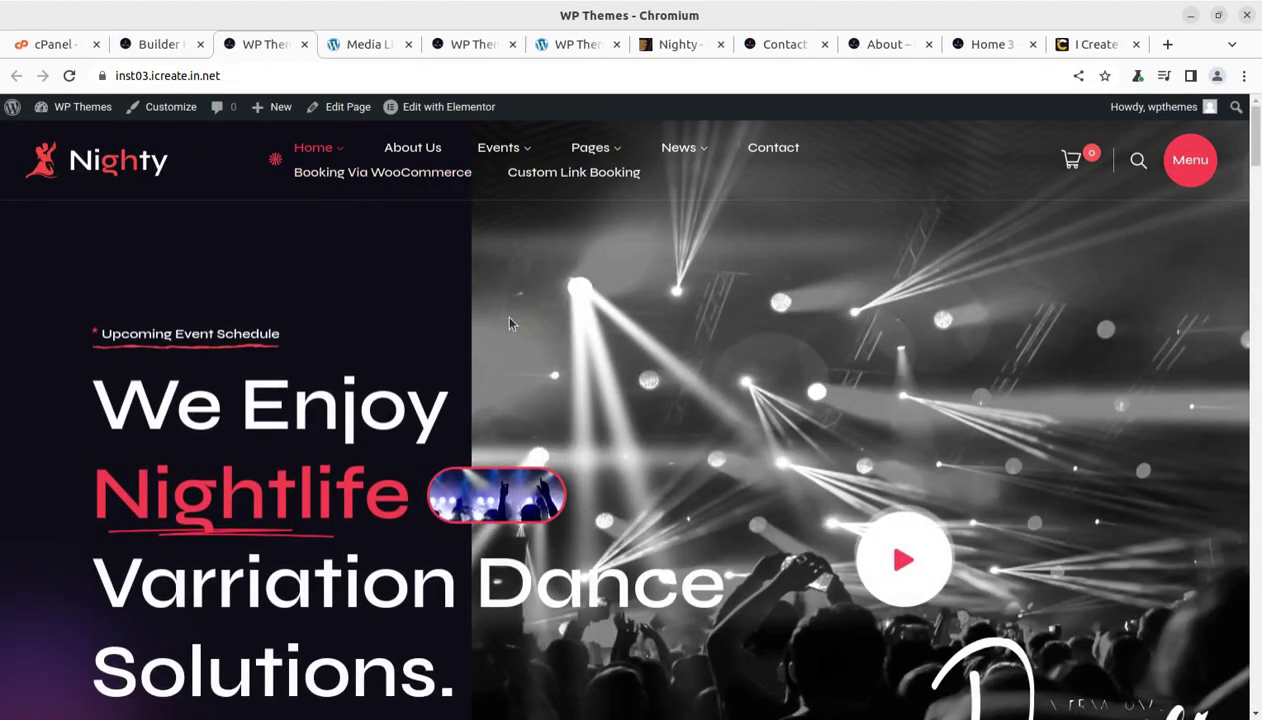
left_click(447, 110)
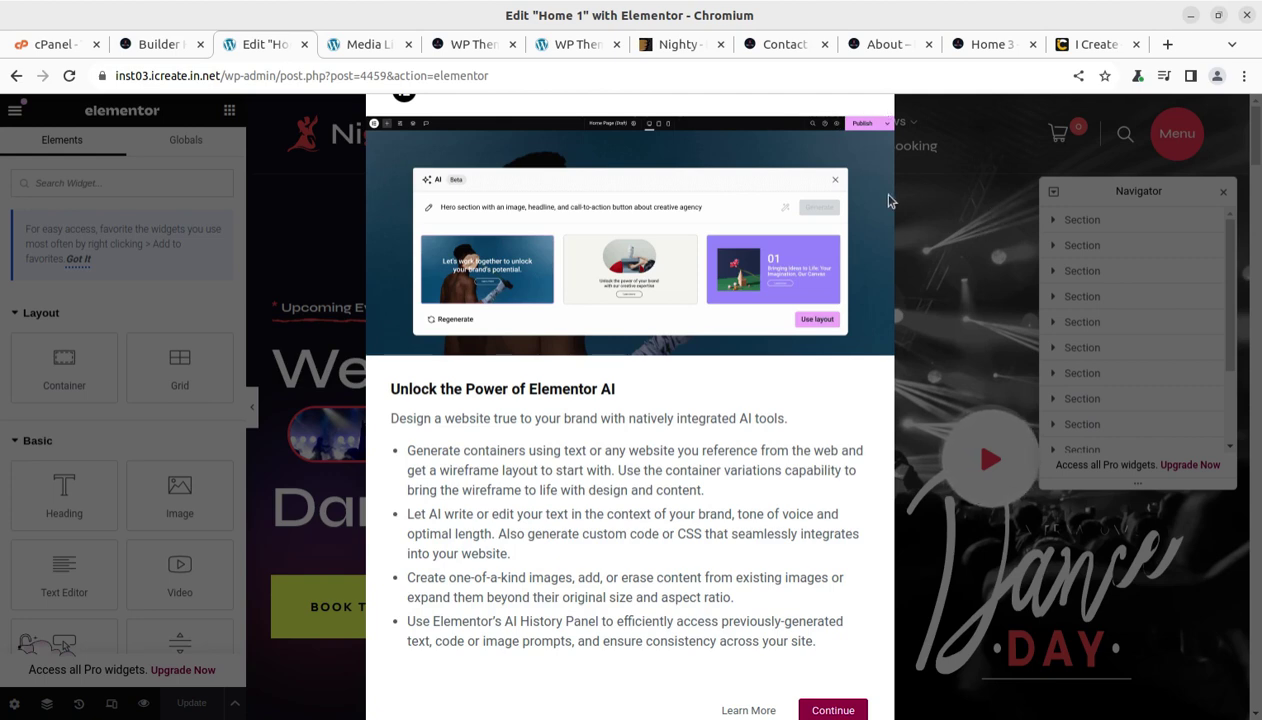
left_click(838, 183)
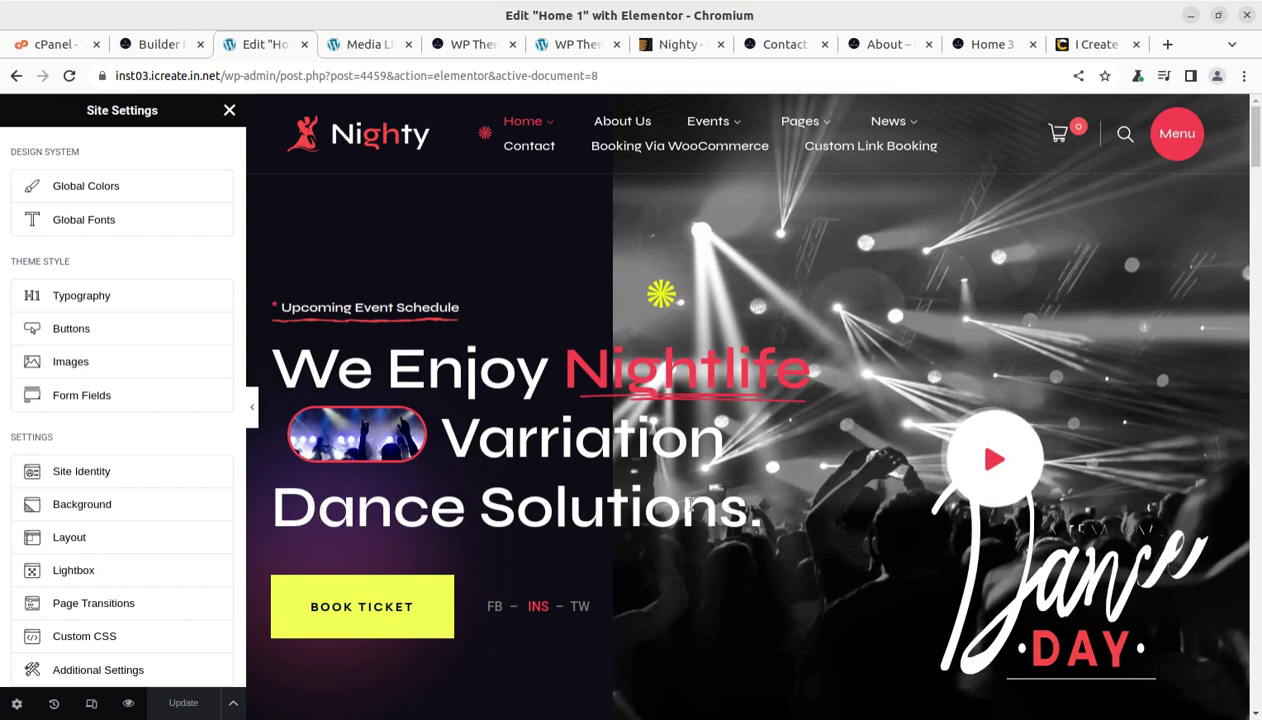
- Select the hero headline, check the editing History, then close Site Settings
triple_click(341, 362)
scroll(497, 396, "down", 5)
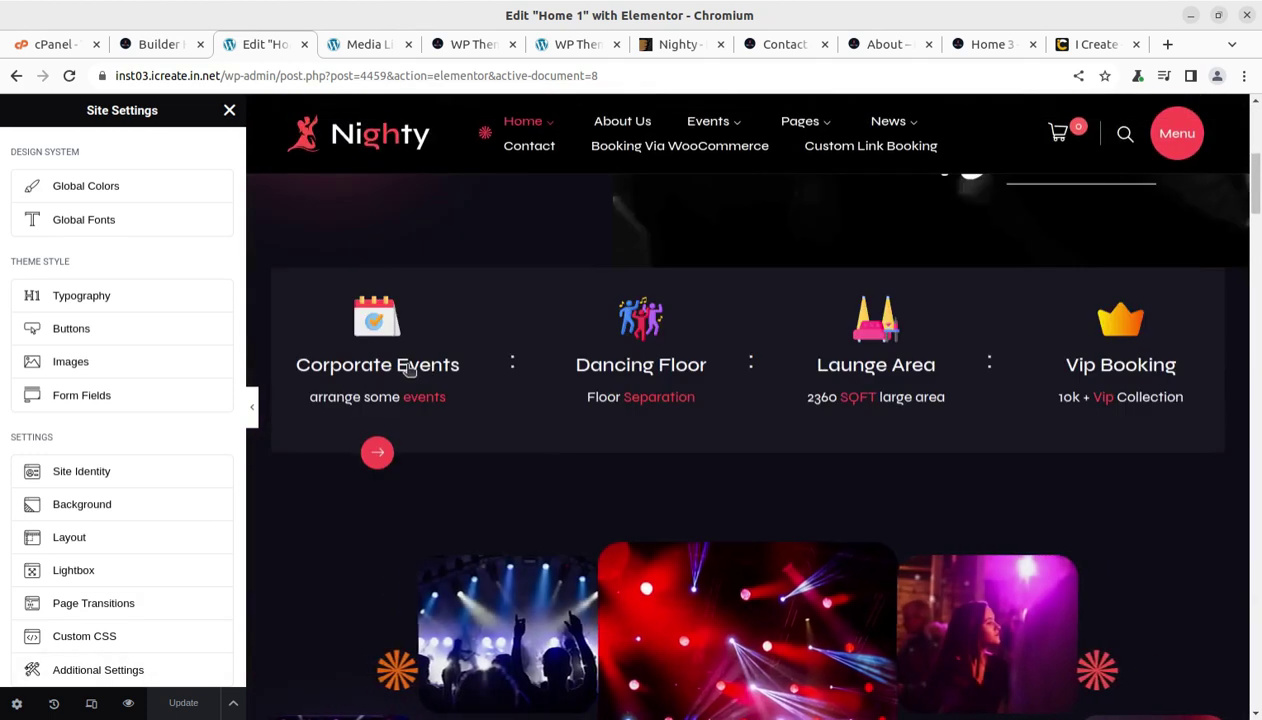
scroll(538, 447, "up", 5)
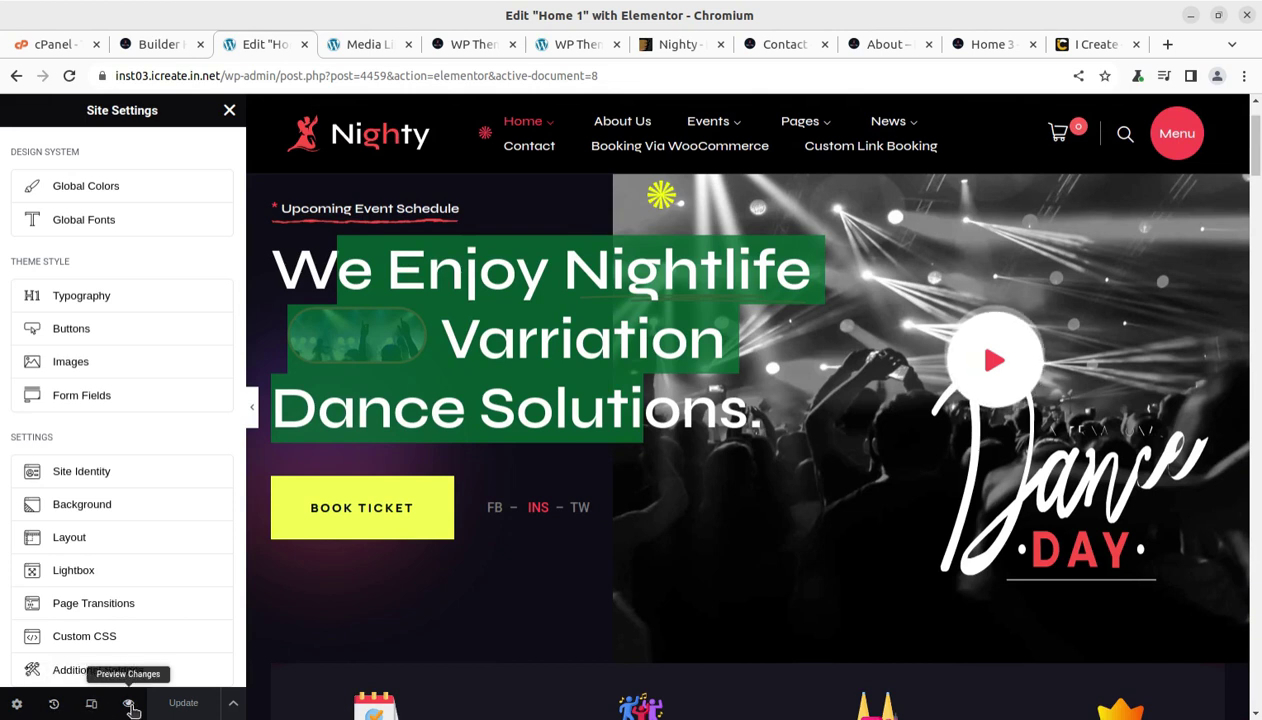
left_click(53, 704)
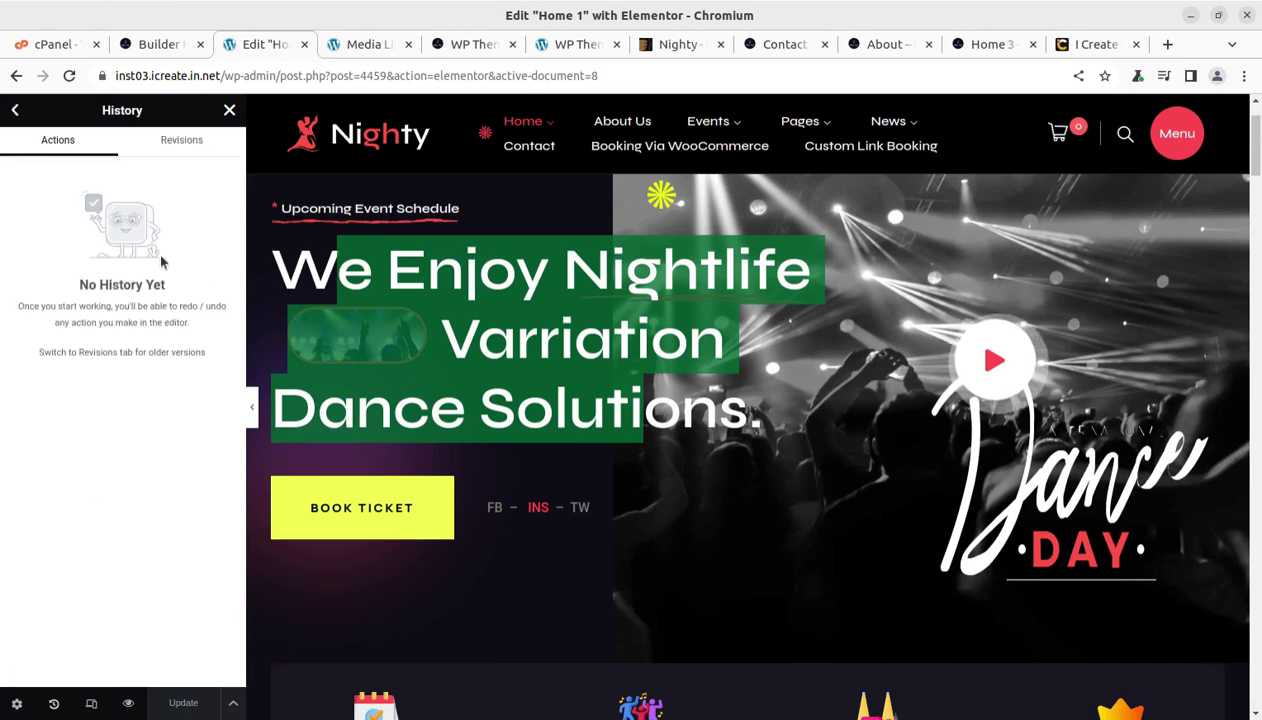
left_click(229, 110)
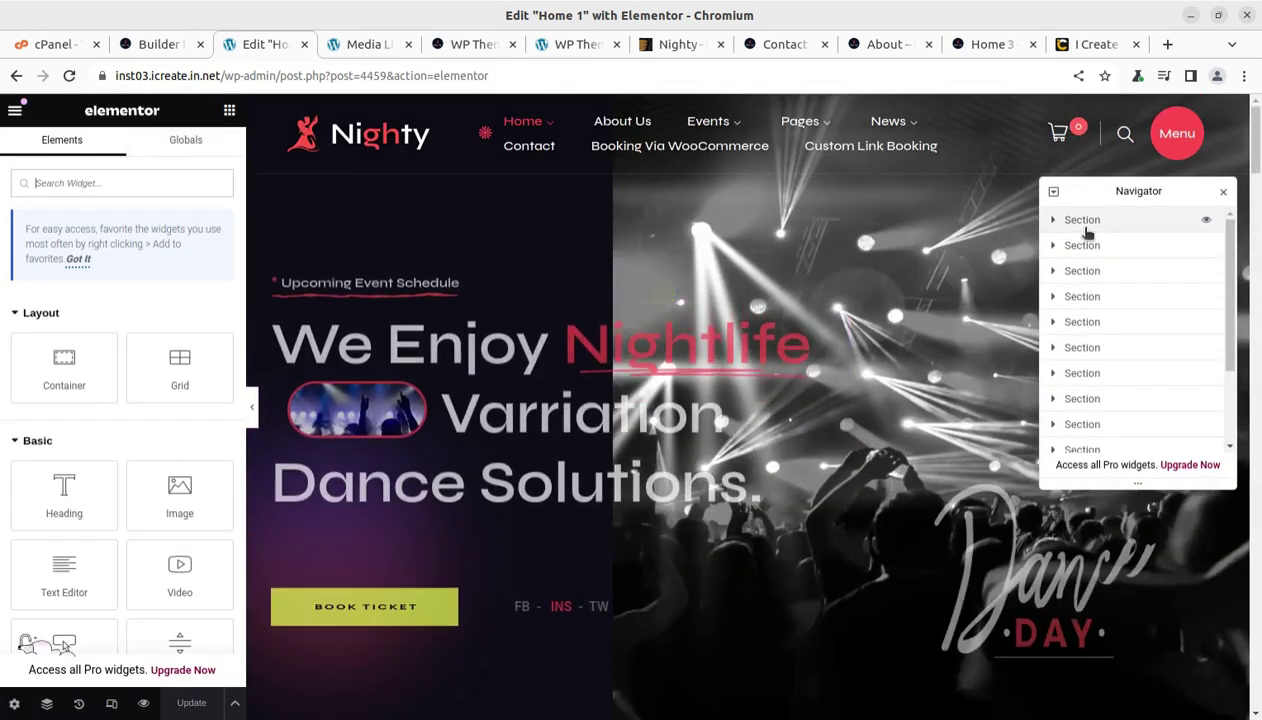
- Expand the first Section in the Navigator and open the hero's Ova Heading settings
left_click(1070, 226)
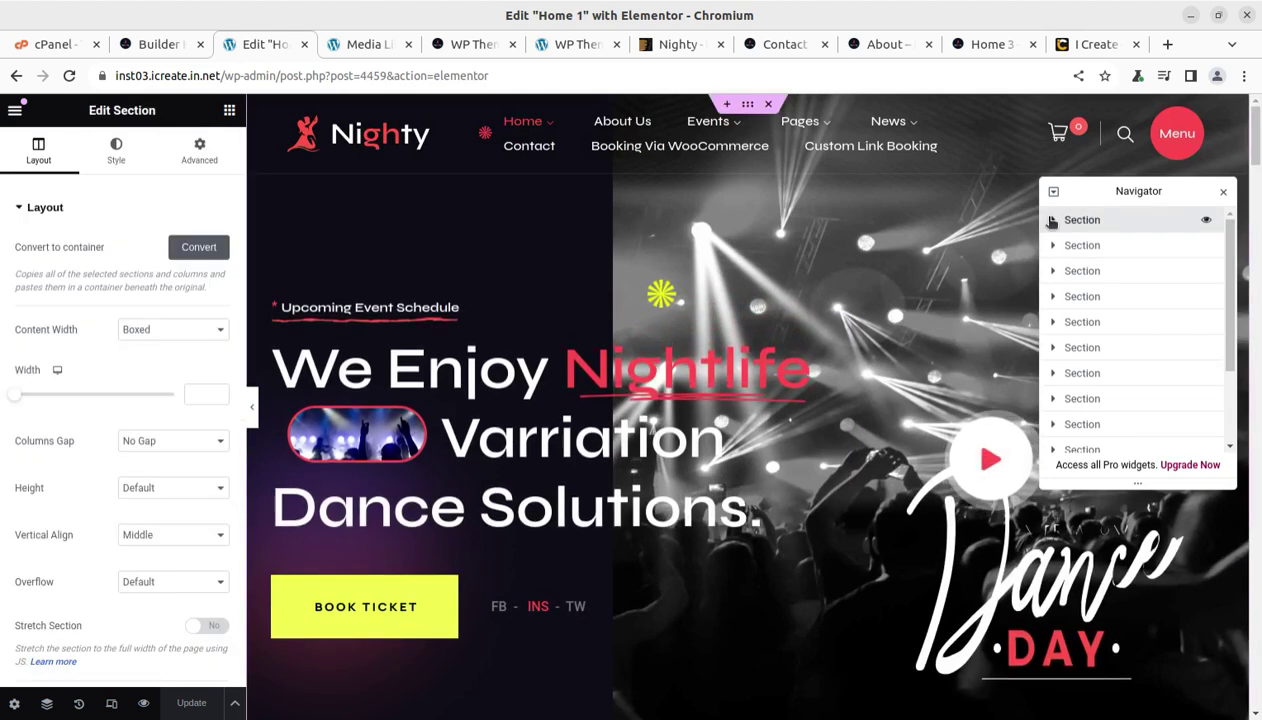
left_click(1053, 219)
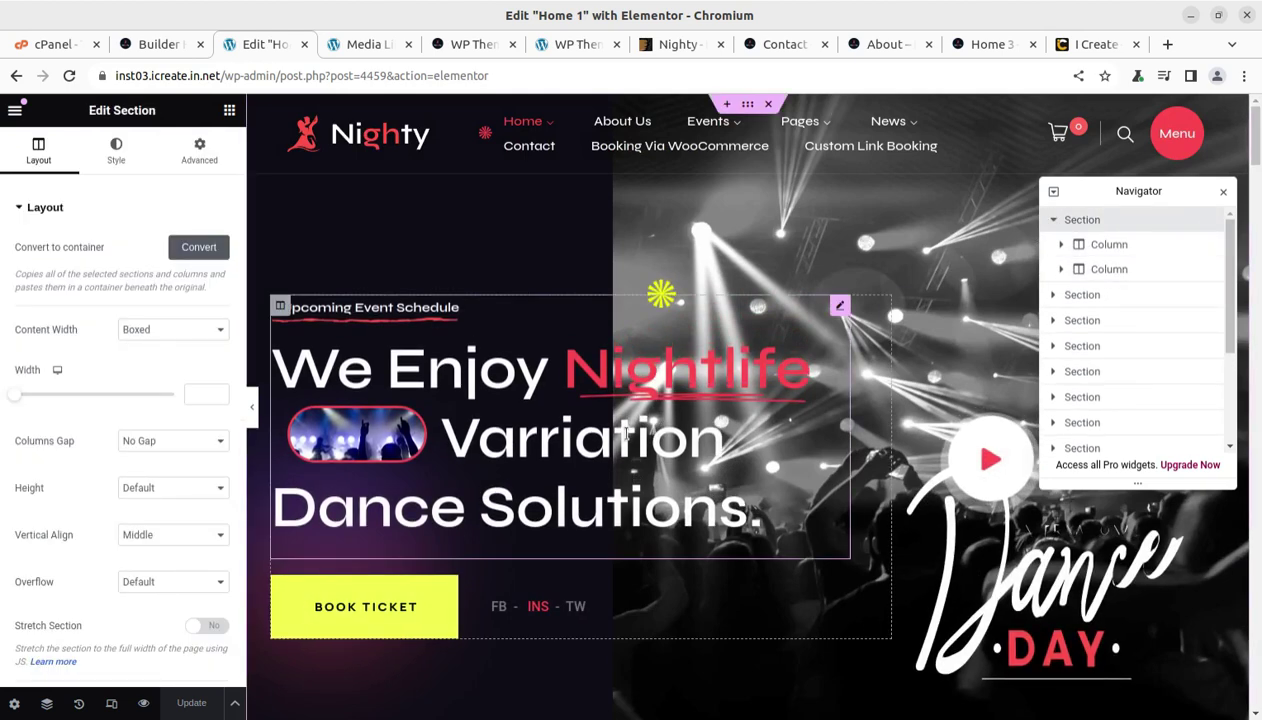
left_click(842, 305)
- Scroll down through the rest of the Home 1 page to review its sections
scroll(157, 400, "down", 2)
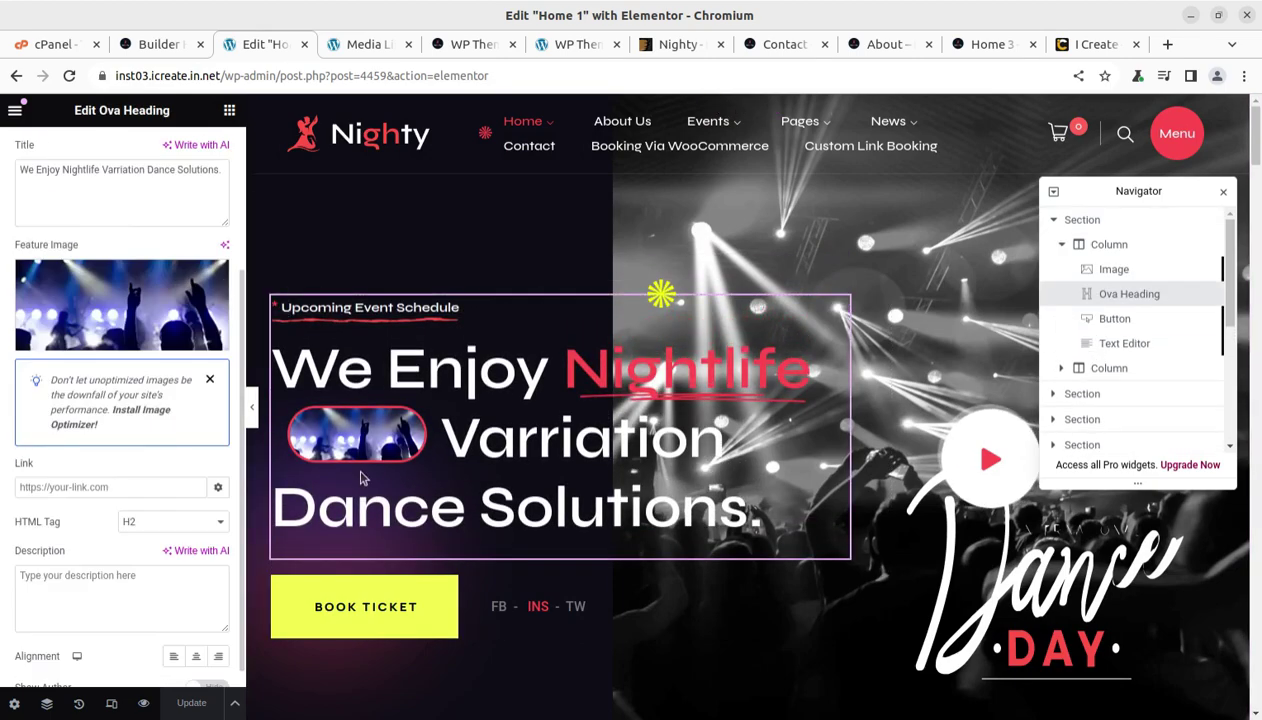
scroll(702, 532, "down", 7)
scroll(702, 532, "down", 3)
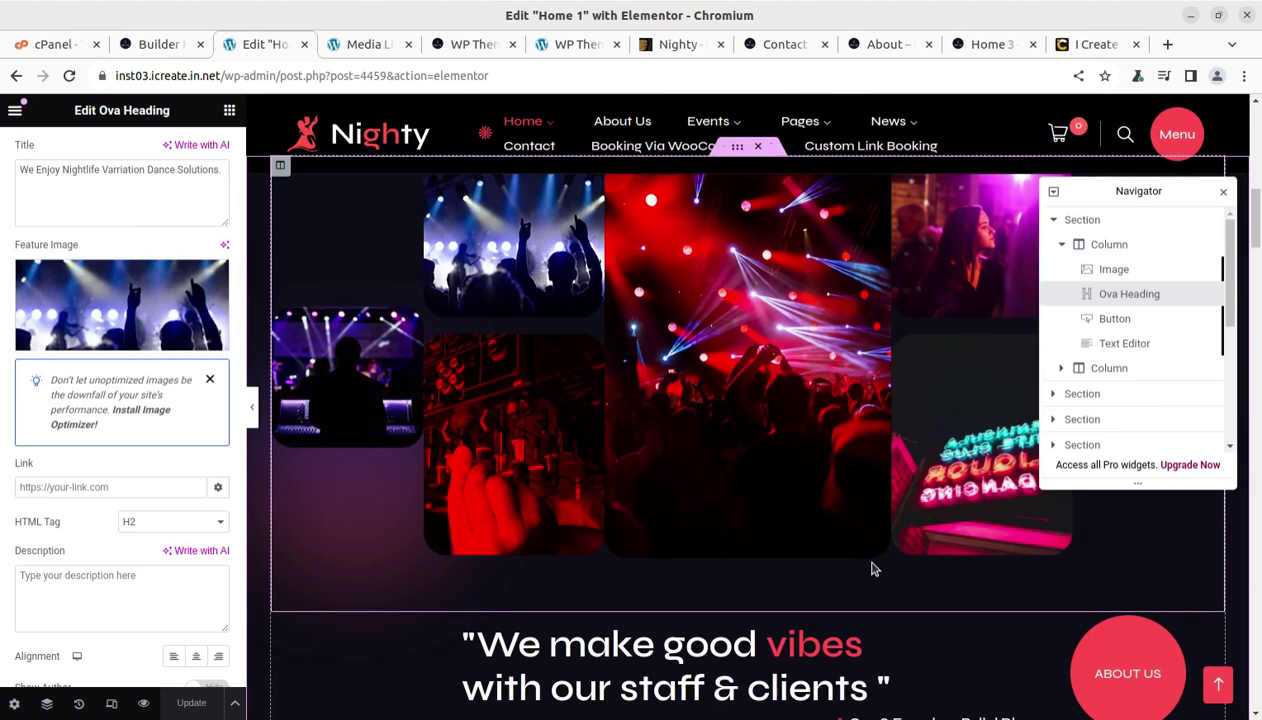
scroll(873, 568, "down", 4)
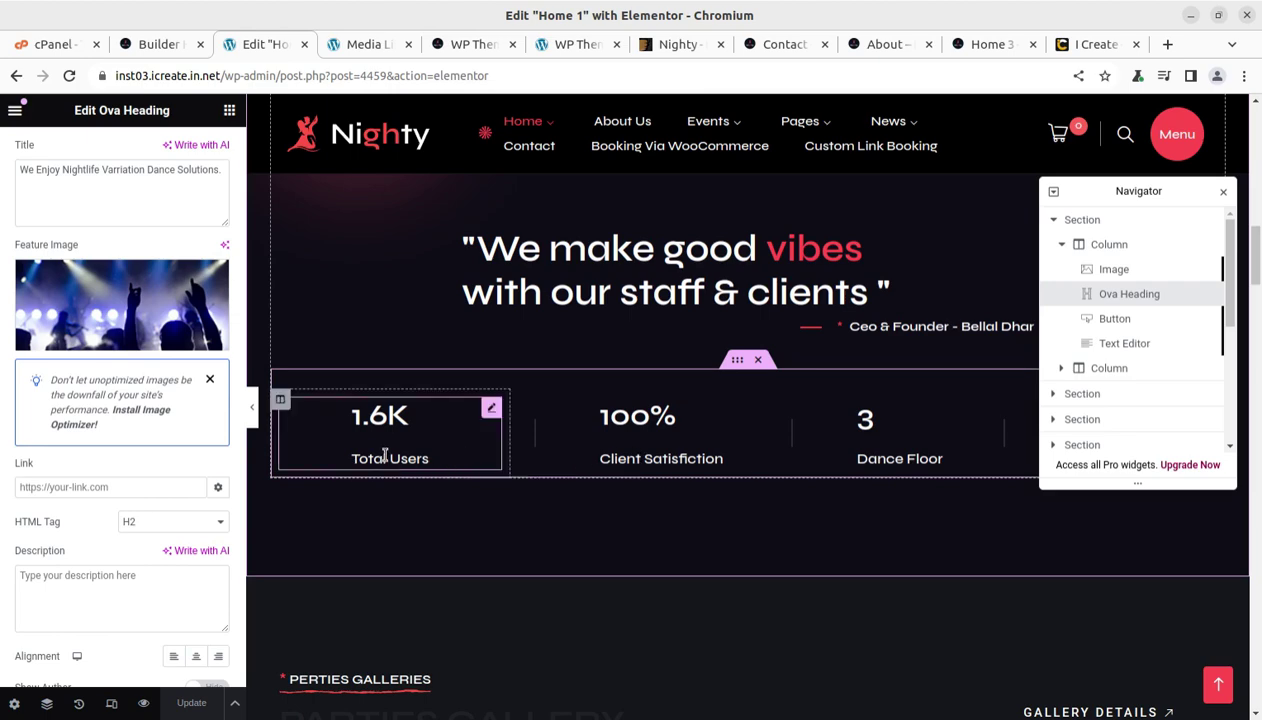
scroll(1000, 430, "down", 3)
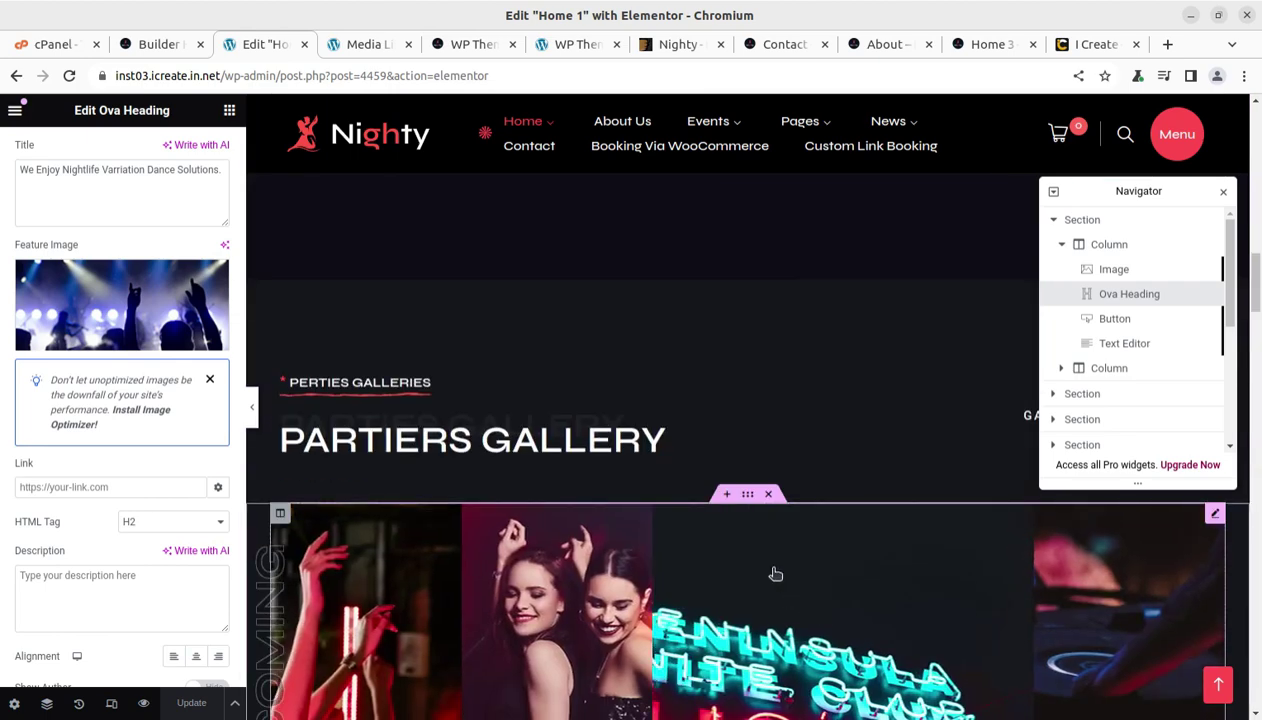
scroll(736, 514, "down", 2)
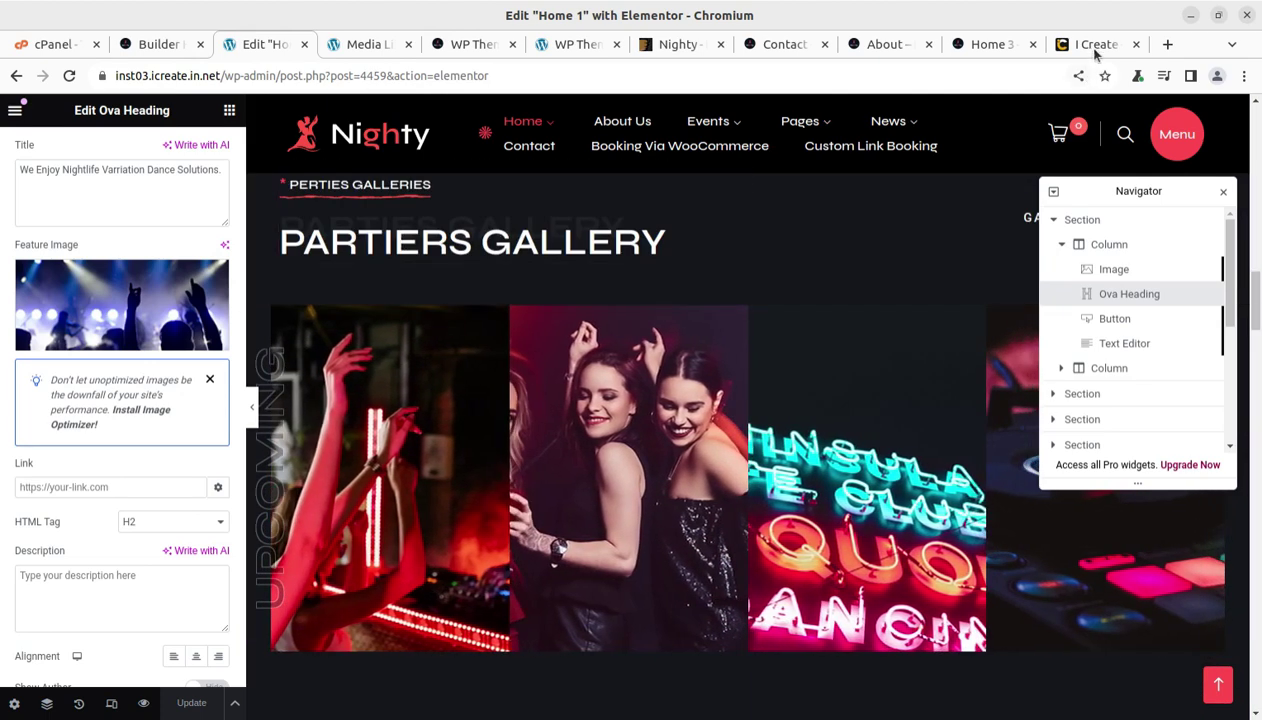
- Show the i-Create homepage from the top, with its 'Create a Performing Website' hero
left_click(1089, 48)
scroll(760, 622, "up", 1)
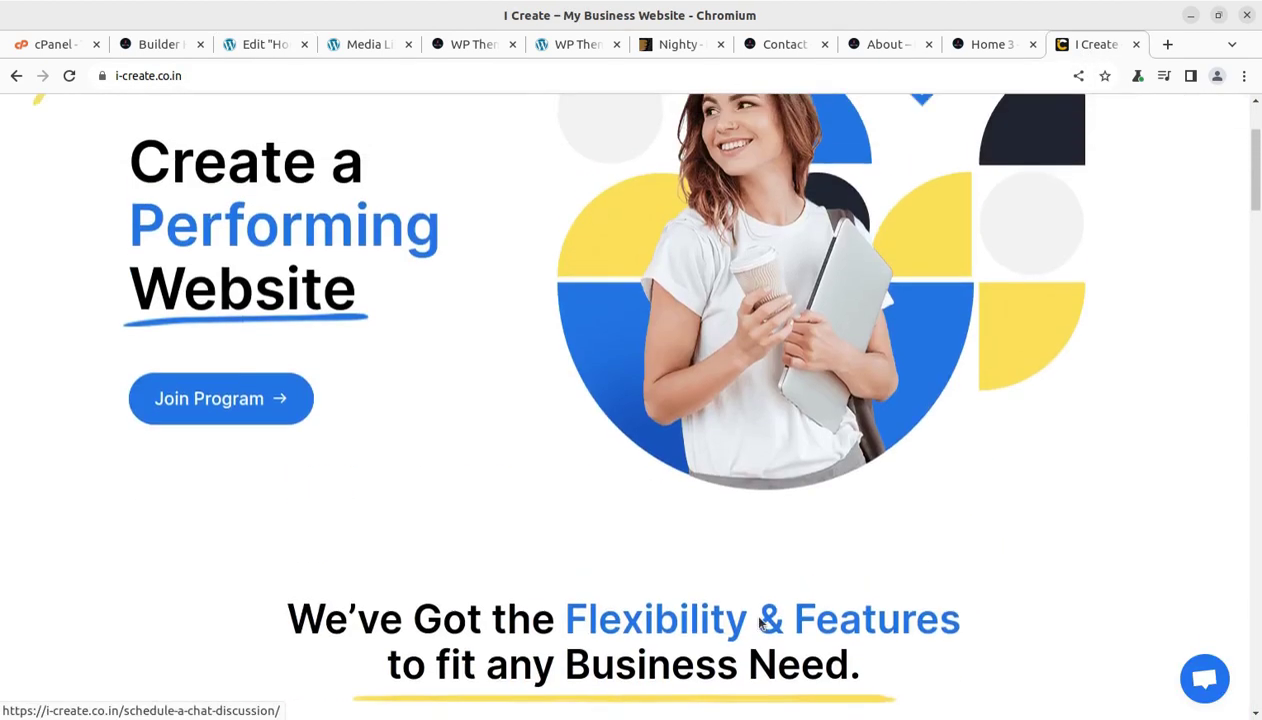
scroll(759, 624, "up", 2)
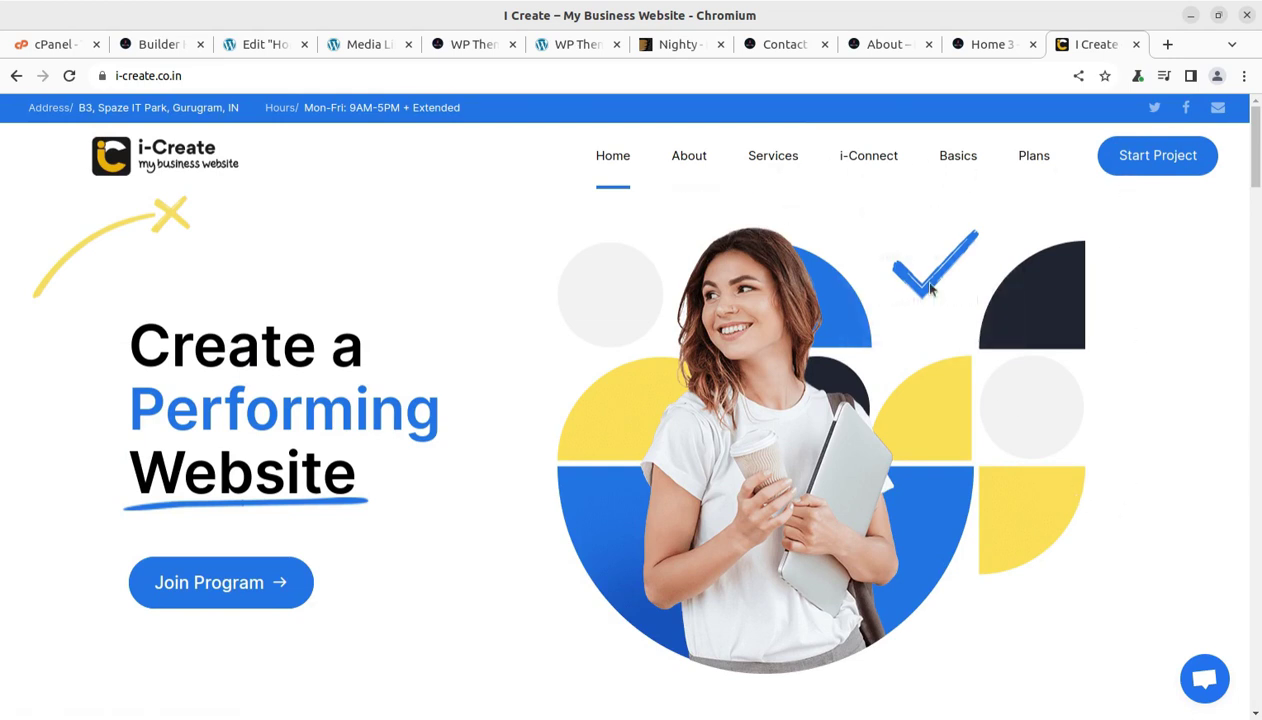
- Go from the Media Library to the Nighty site's front-end homepage via Visit Site
mouse_move(865, 163)
left_click(370, 44)
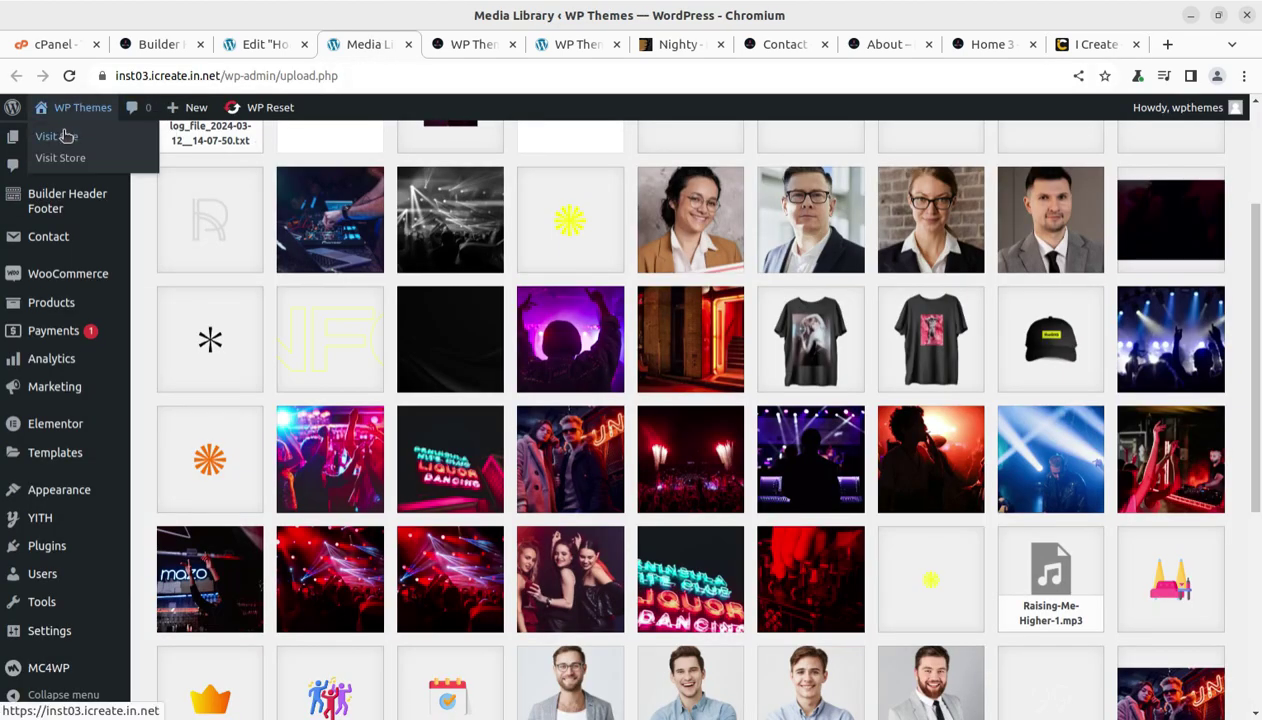
left_click(80, 130)
left_click(450, 44)
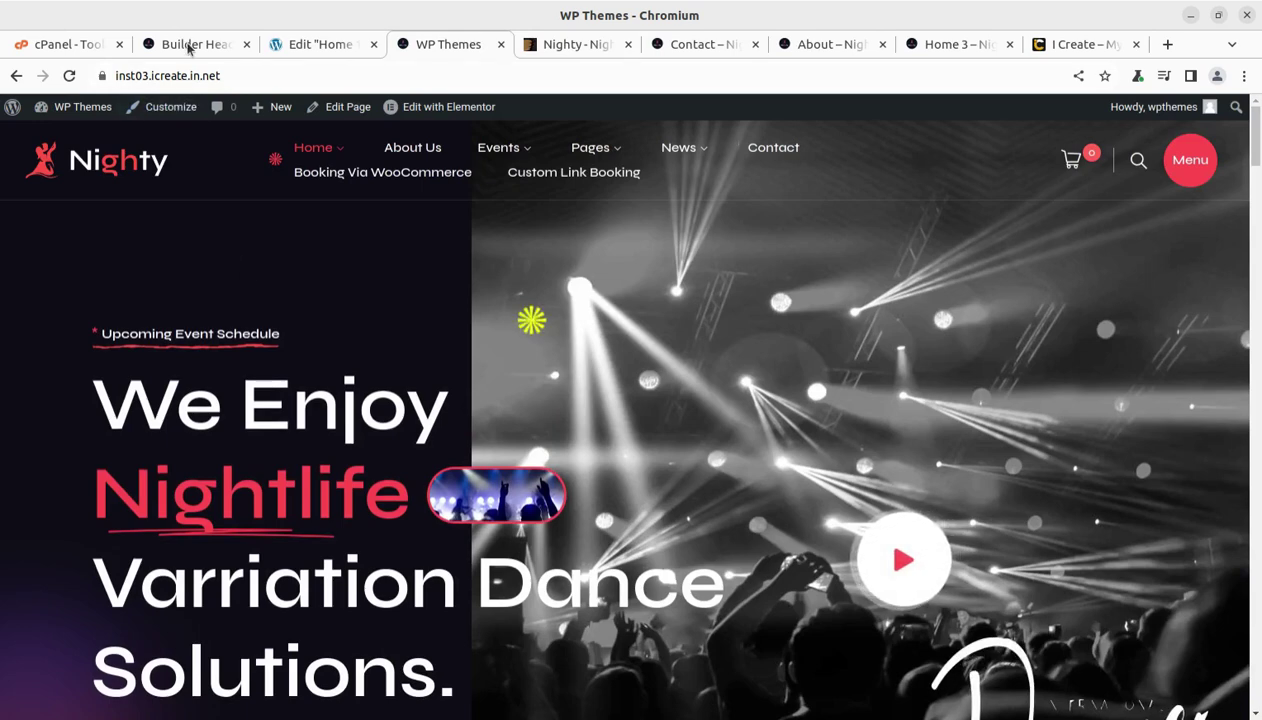
- Review the Nighty theme's ThemeForest product page, then return to the Nighty site homepage
left_click(561, 46)
scroll(513, 435, "up", 4)
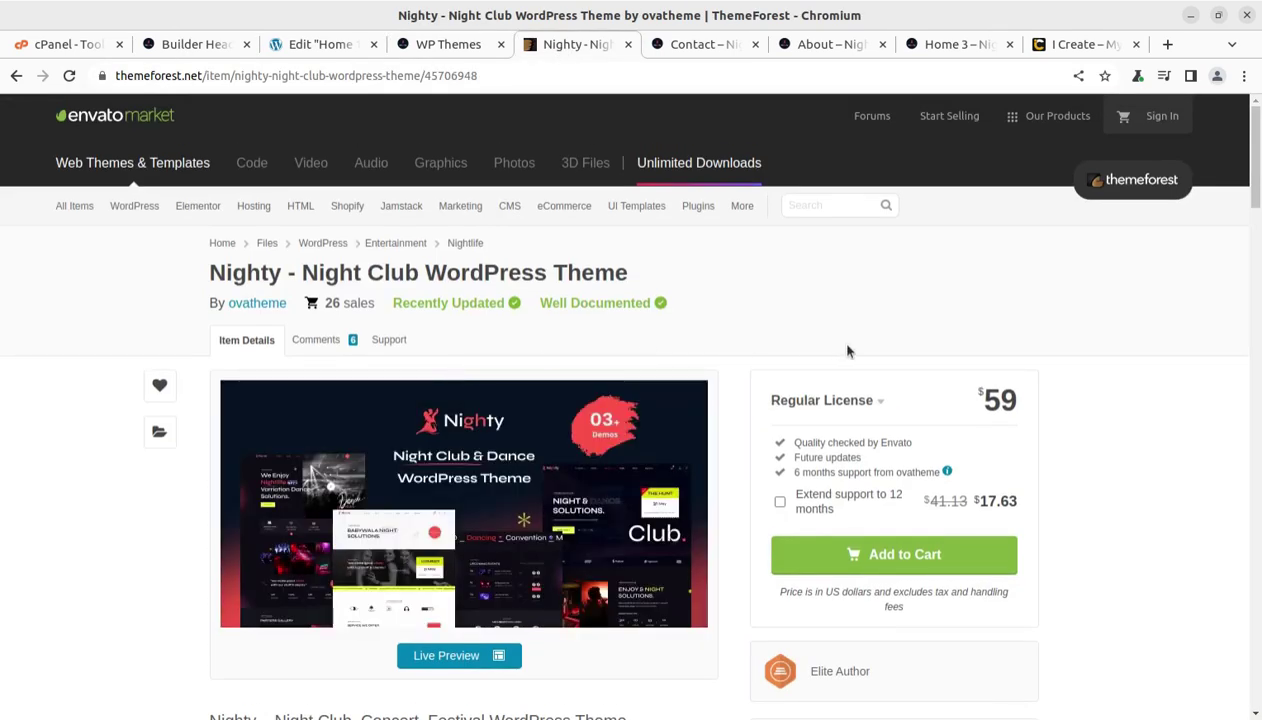
scroll(847, 350, "down", 2)
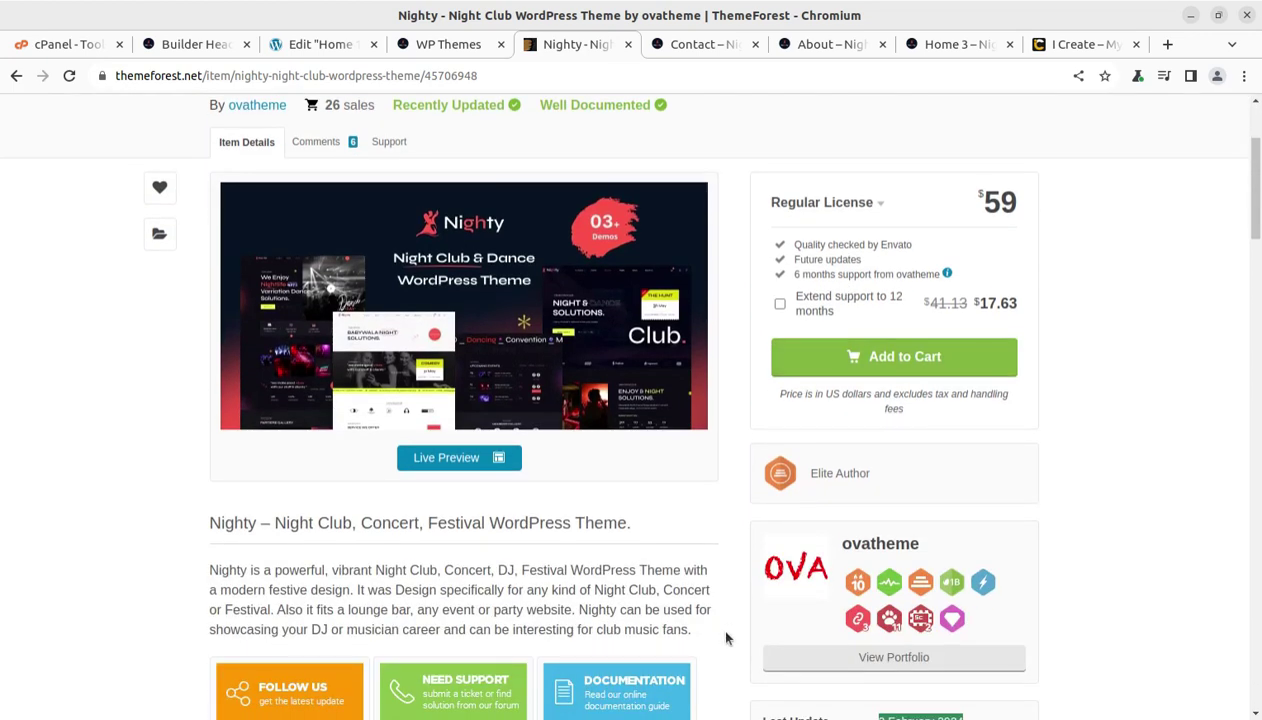
scroll(726, 638, "down", 2)
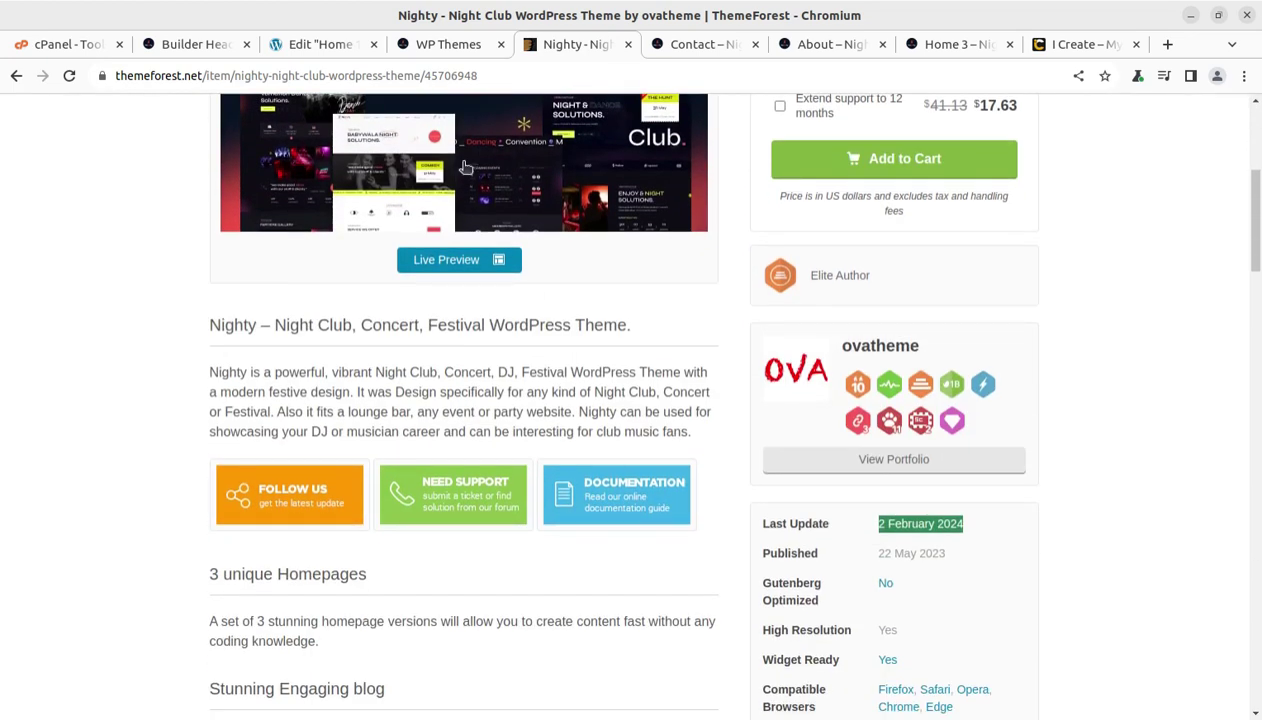
left_click(441, 45)
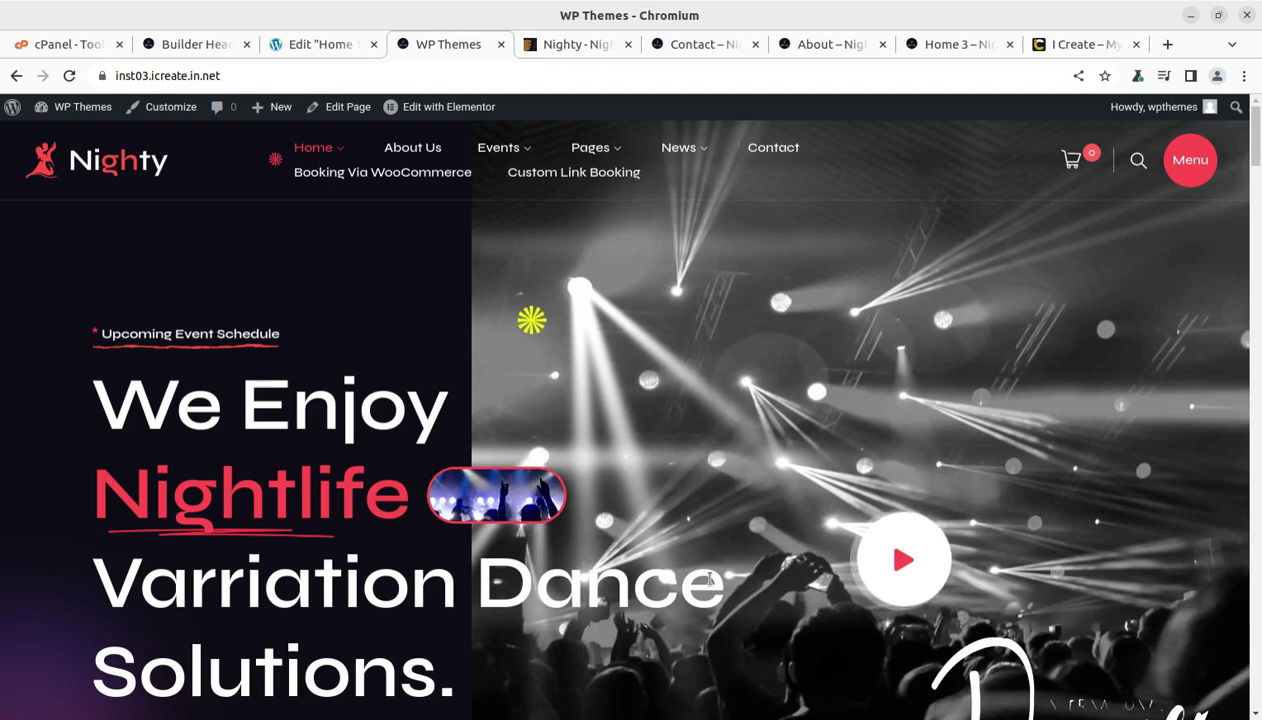